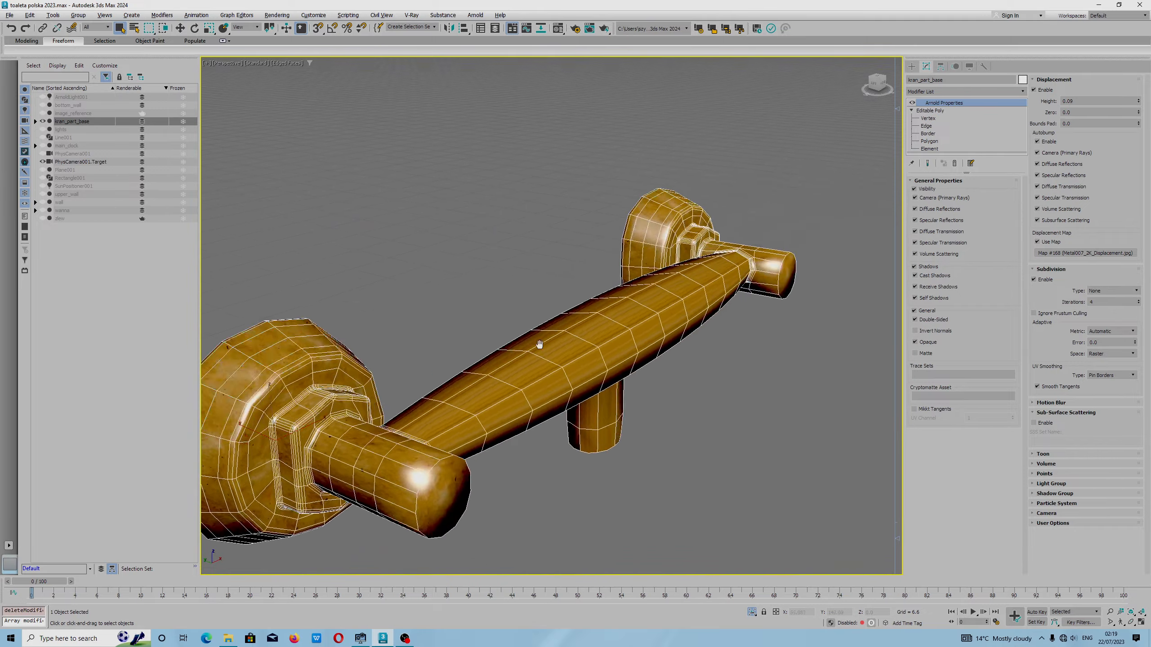
- End the isolation of the faucet base and examine the modifier settings of the two star-shaped tap handles
middle_click_drag(651, 294, 537, 258, "alt")
scroll(647, 345, "up", 4)
right_click(550, 266)
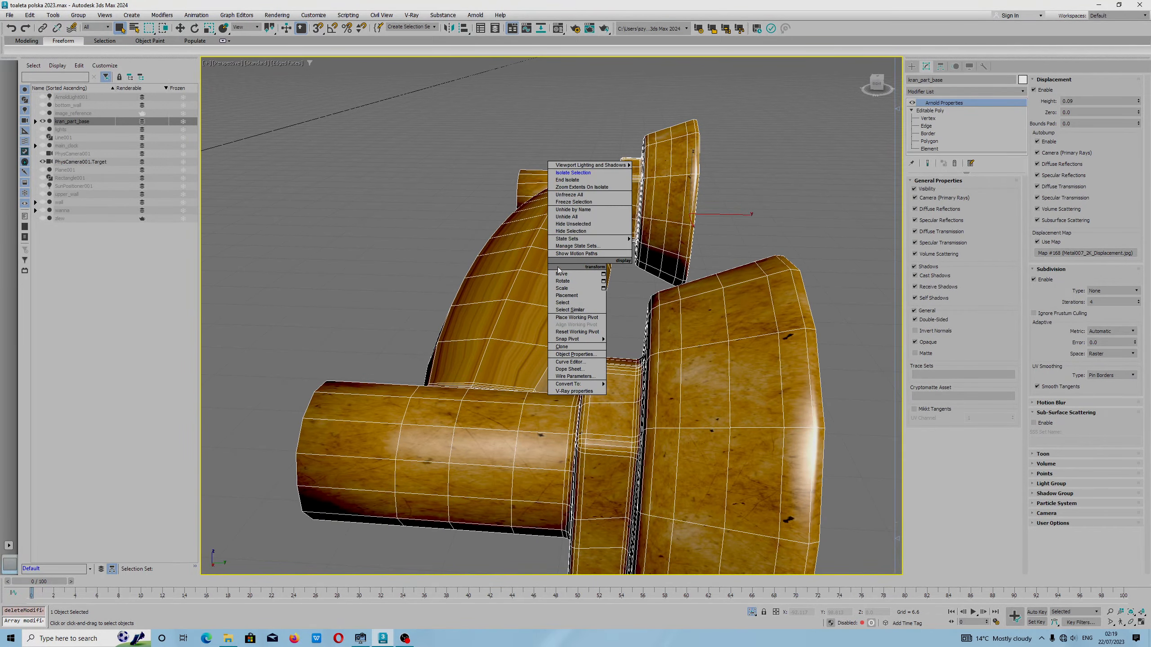
left_click(567, 179)
middle_click_drag(545, 277, 630, 298, "alt")
middle_click_drag(521, 330, 556, 346, "alt")
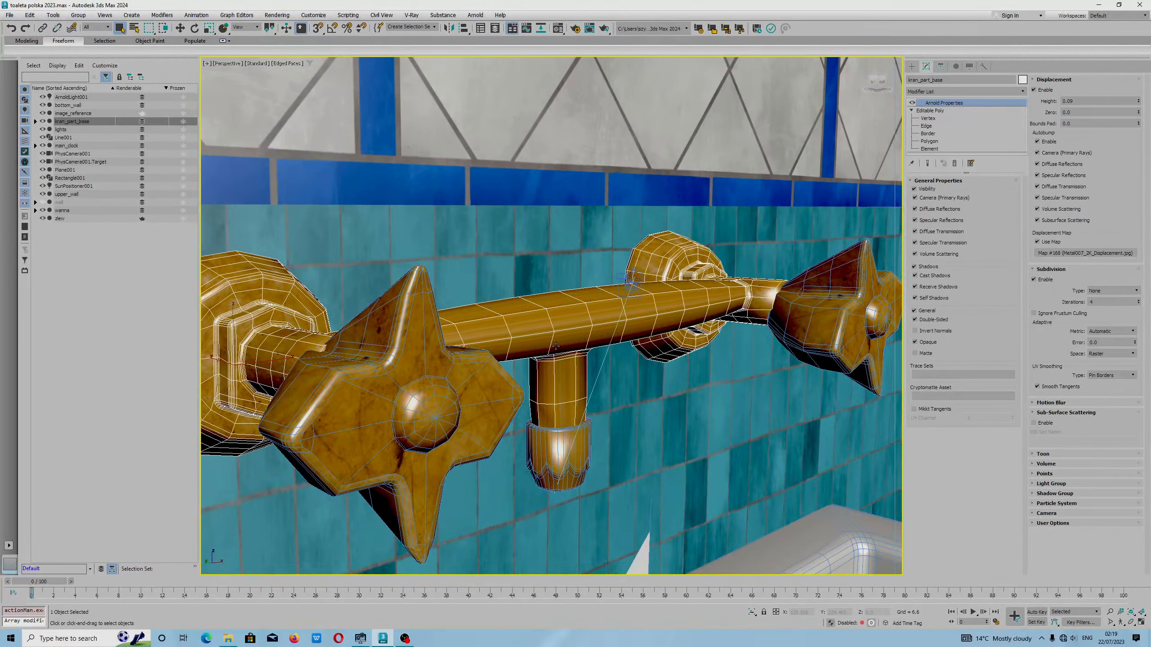
left_click(437, 401)
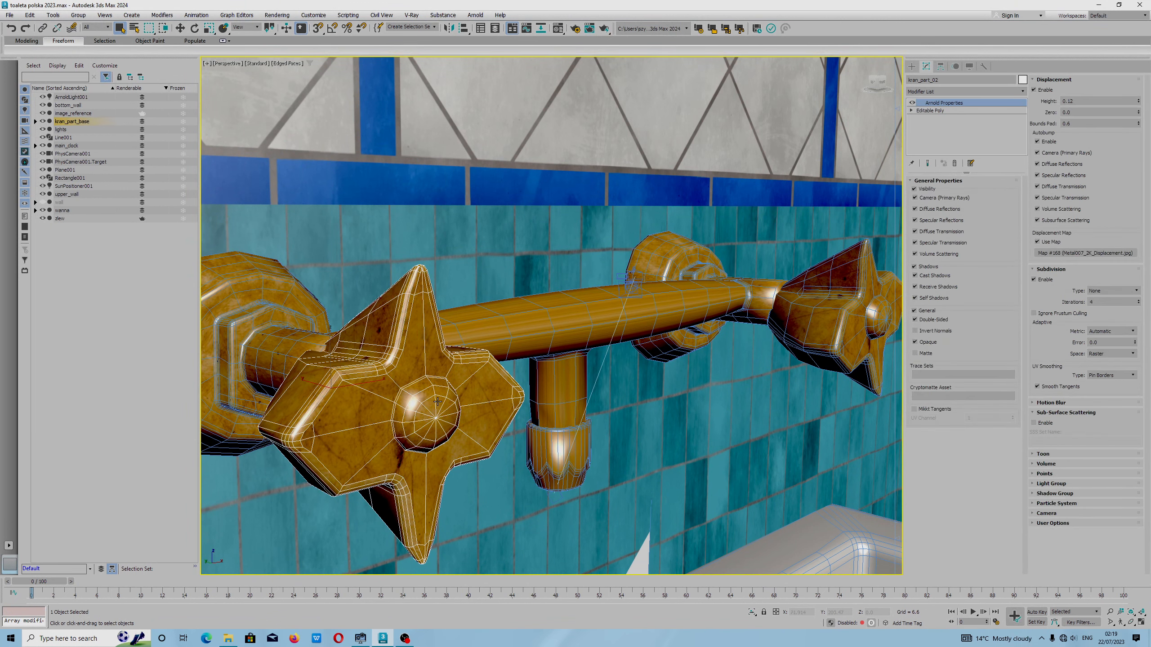
left_click(824, 319)
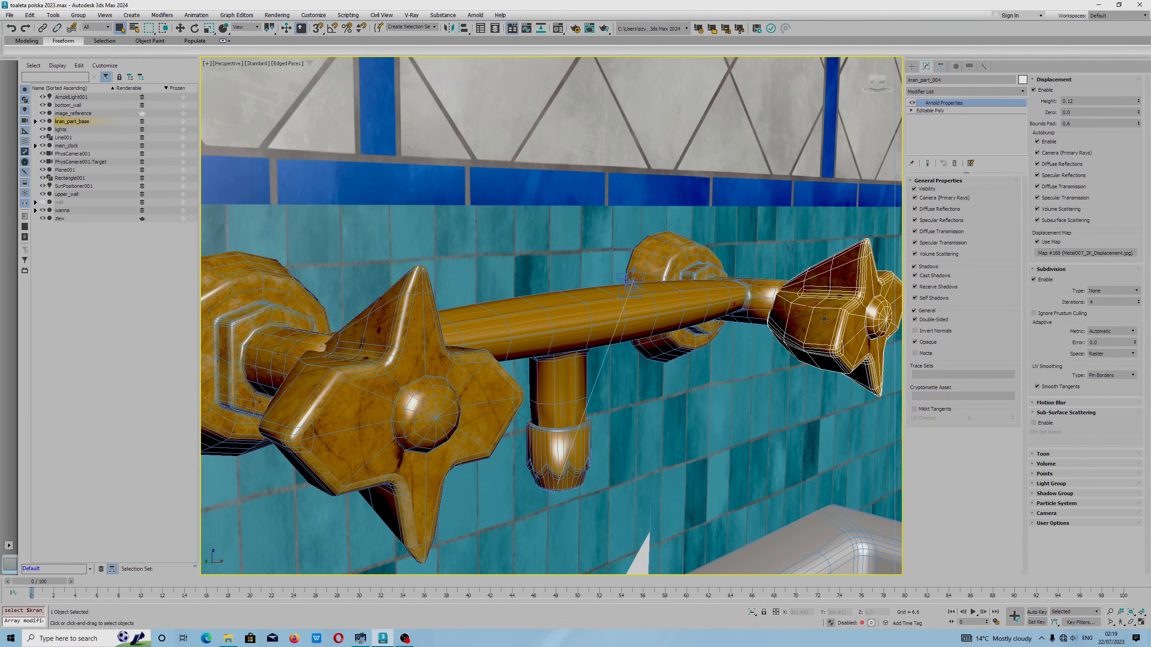
- Isolate the faucet base, kran_part_base, from the rest of the bathroom scene
left_click(592, 322)
right_click(592, 322)
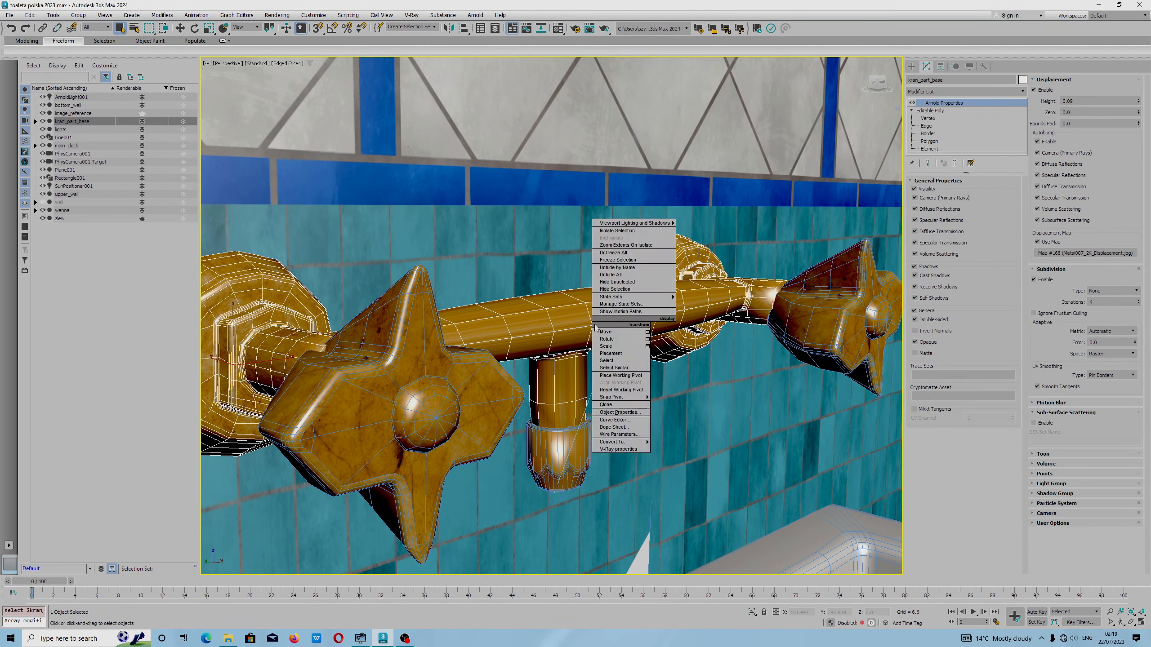
left_click(619, 230)
middle_click_drag(556, 323, 515, 303, "alt")
middle_click_drag(493, 257, 558, 225)
- Add an Unwrap UVW modifier to the faucet base, turning off Map Seams and setting the seam display to Thin
left_click(161, 15)
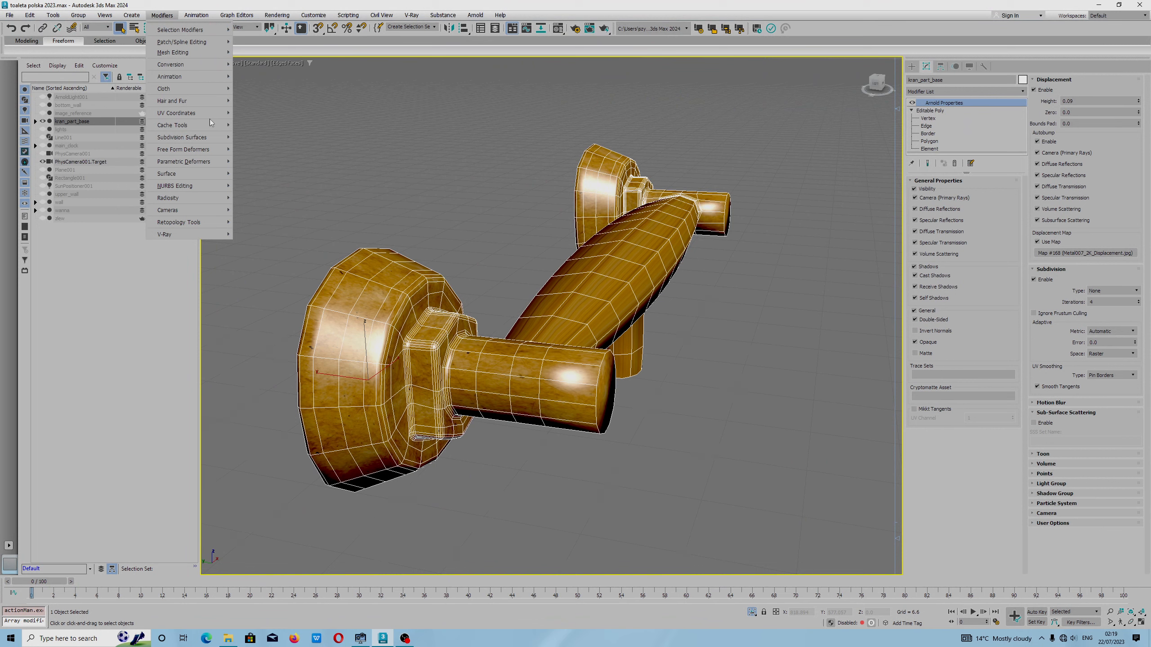
mouse_move(210, 116)
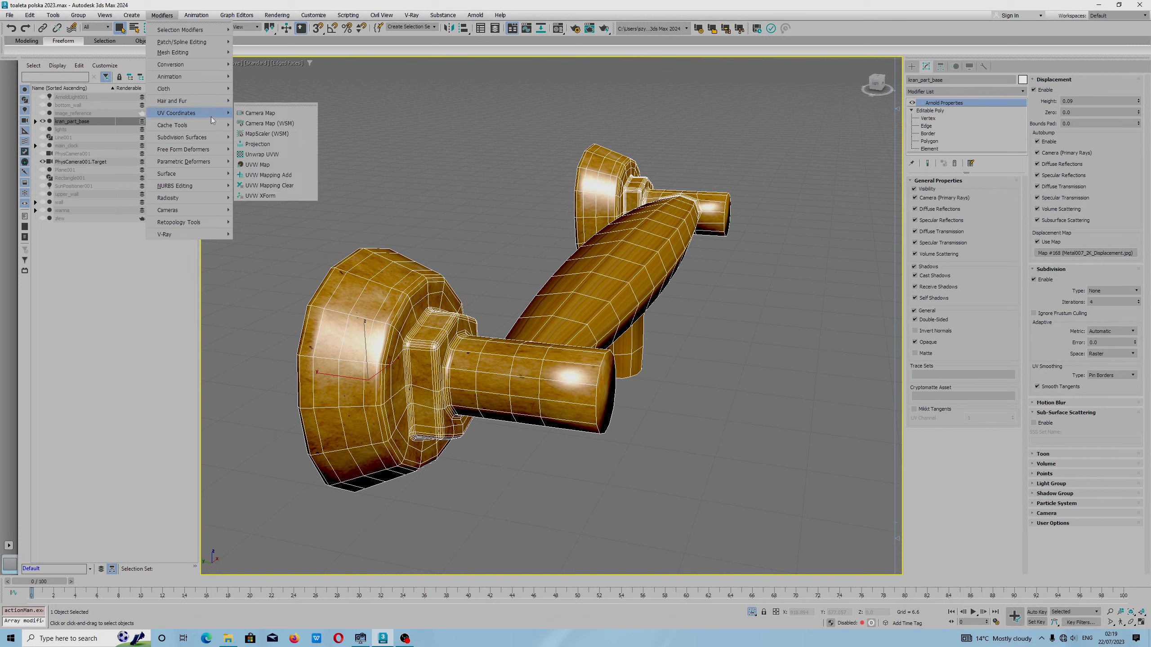
left_click(277, 154)
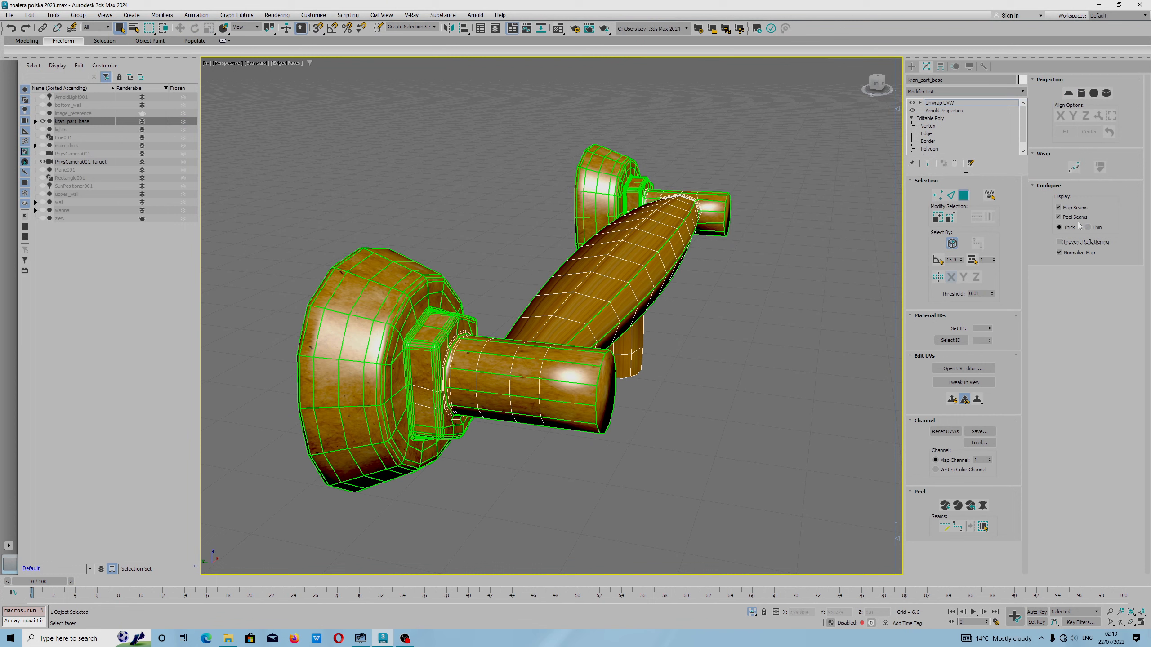
left_click(1058, 208)
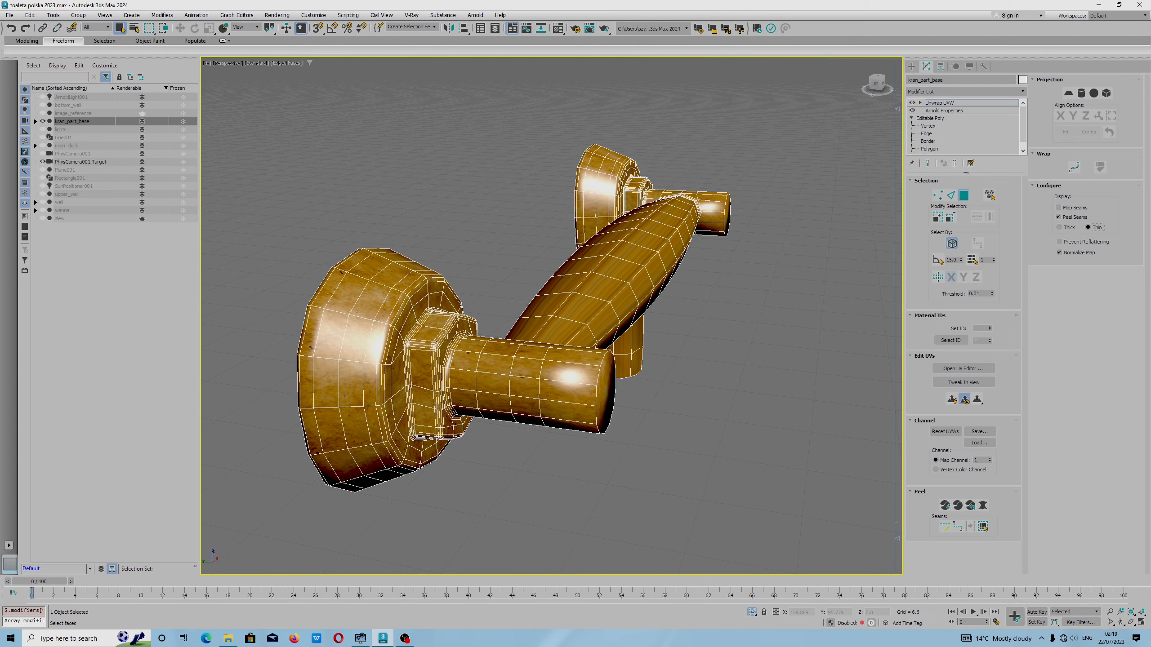
- Mark the lengthwise edge loop along the faucet's crossbar as a peel seam
left_click(951, 195)
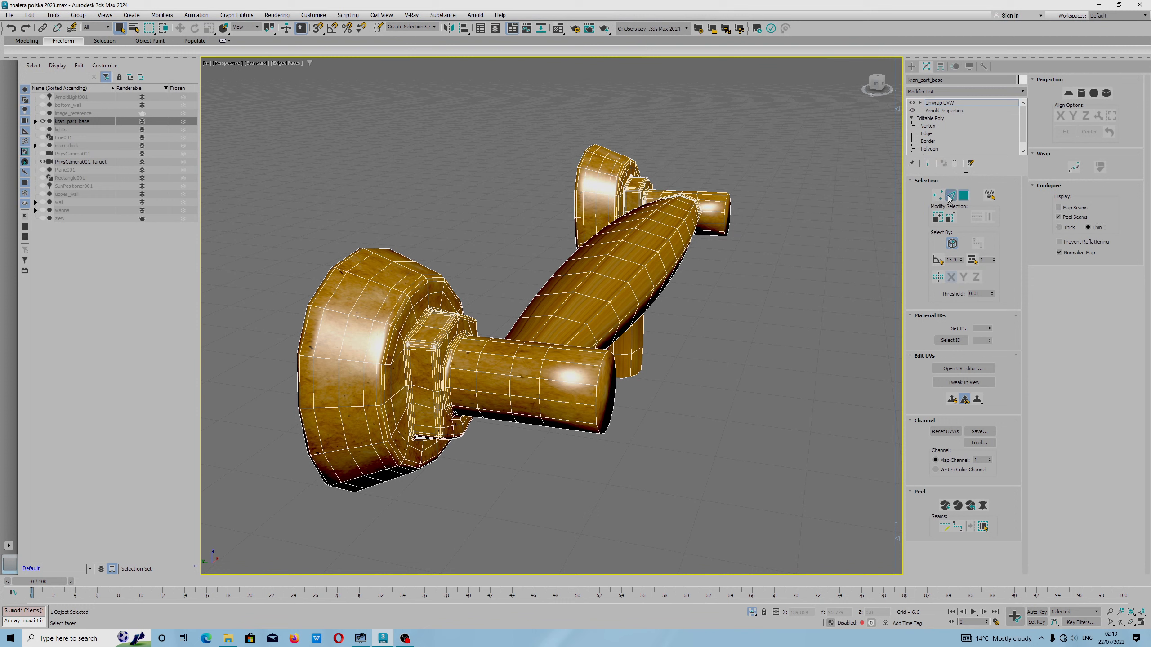
left_click(626, 317)
middle_click_drag(619, 317, 521, 327, "alt")
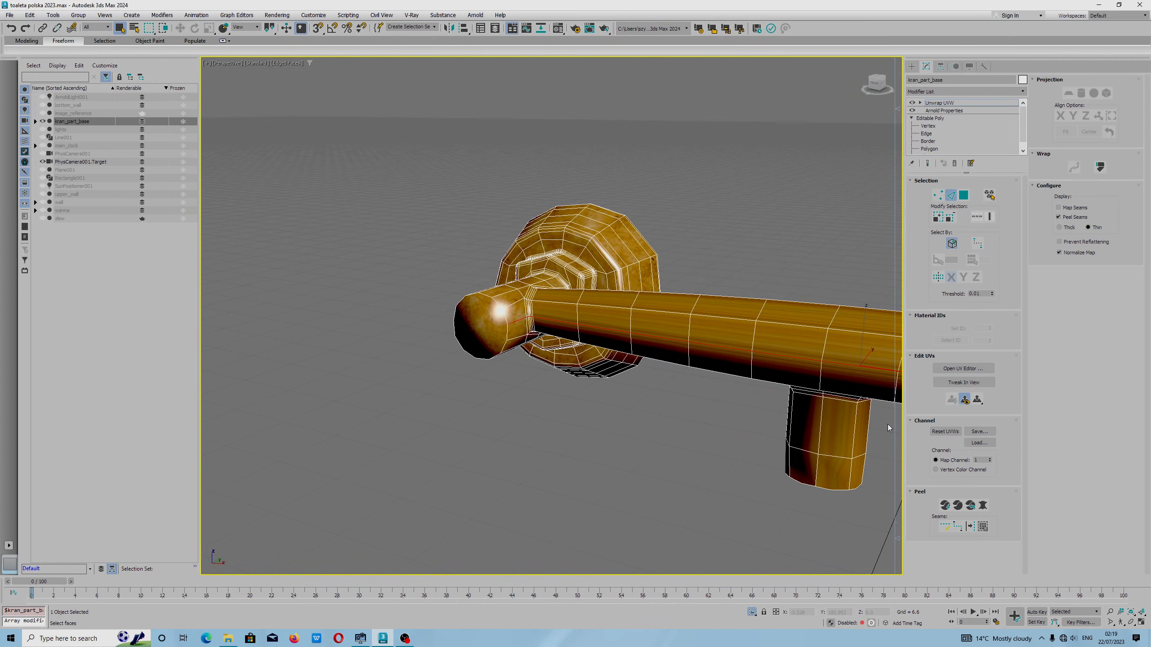
middle_click_drag(823, 357, 619, 329)
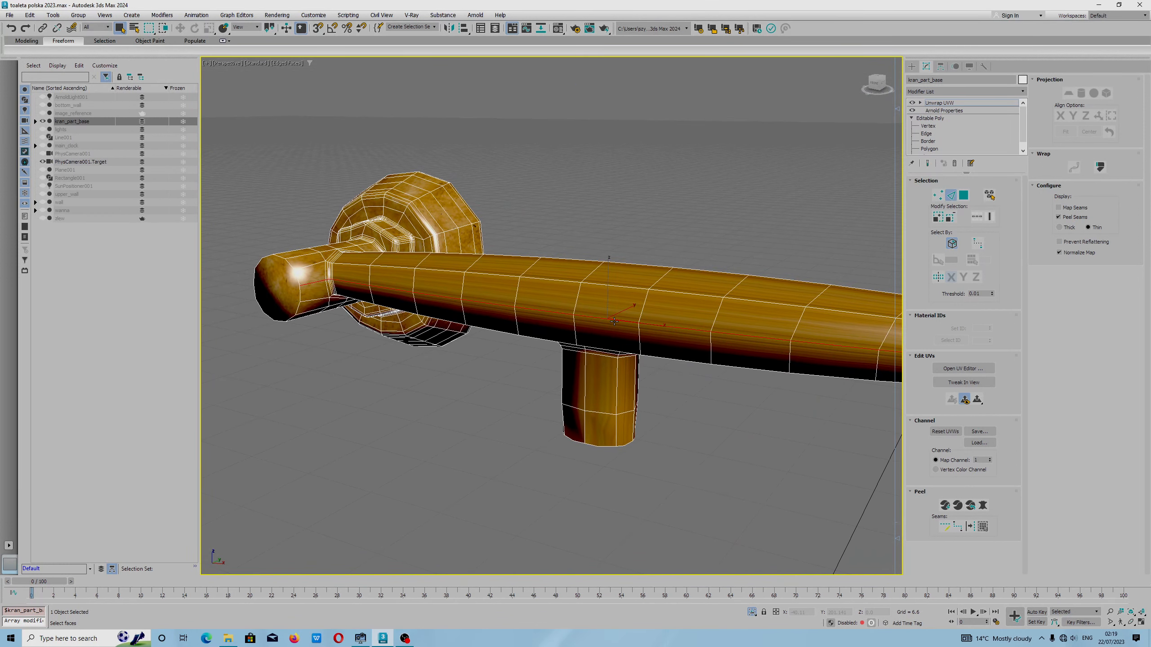
middle_click_drag(618, 323, 521, 316)
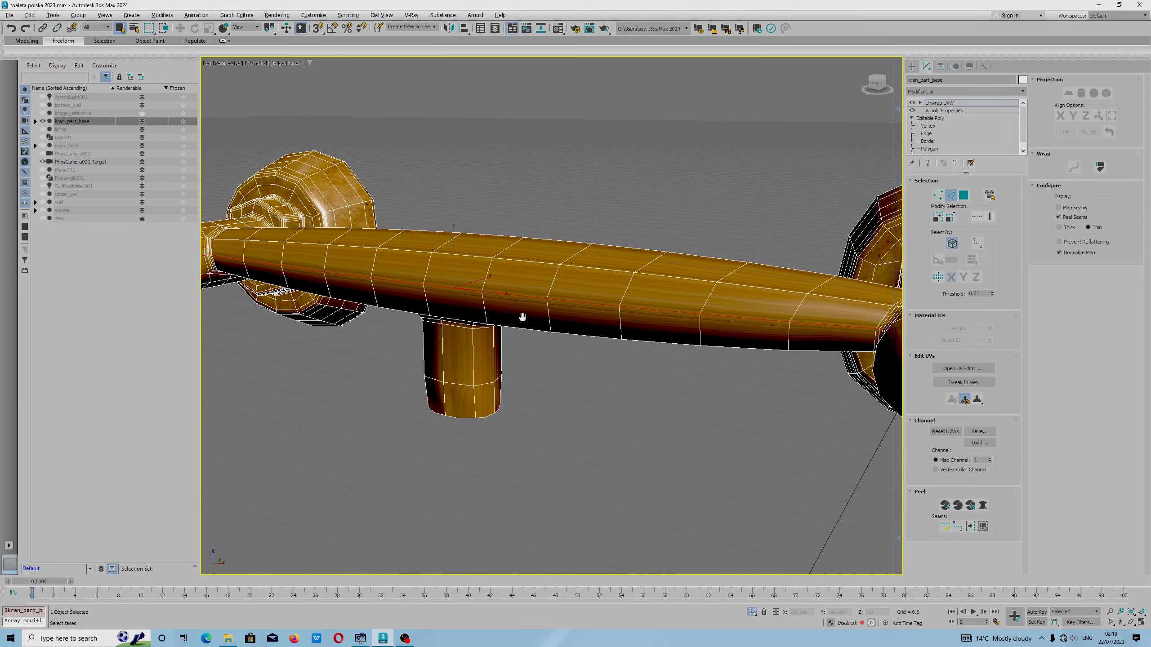
left_click(971, 527)
left_click(945, 526)
left_click(721, 318)
left_click(725, 404)
- Add a point-to-point seam from the crossbar down the side of the spout
left_click(957, 527)
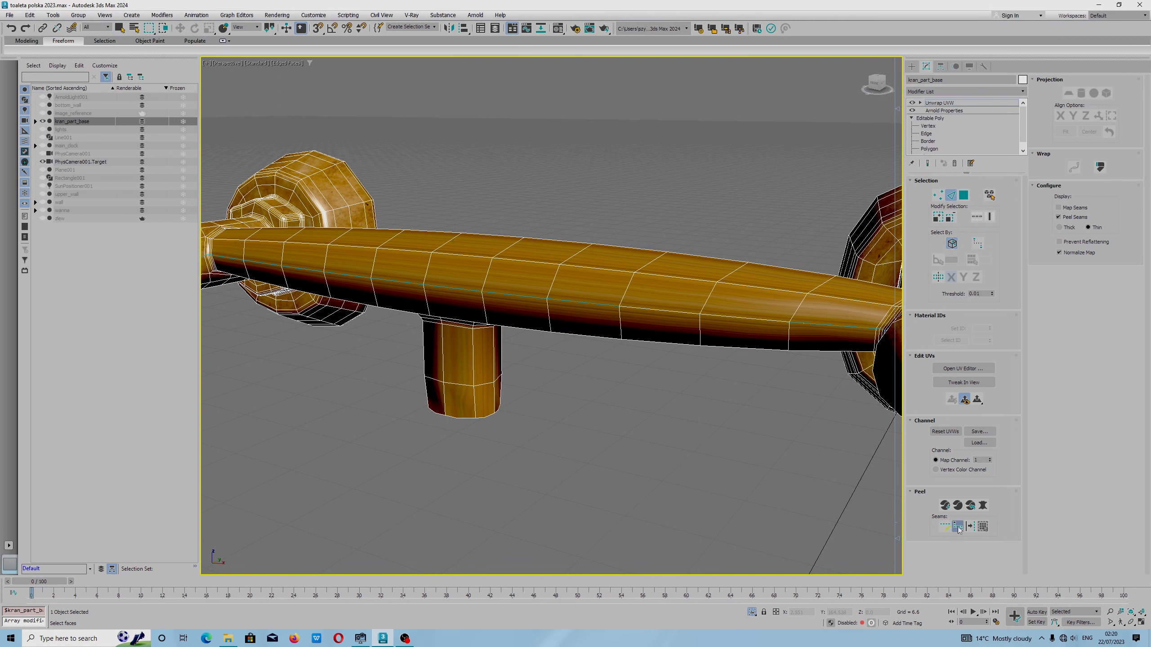
left_click(682, 312)
middle_click_drag(729, 331, 583, 317, "alt")
left_click(579, 469)
middle_click_drag(655, 330, 455, 358, "alt")
right_click(476, 340)
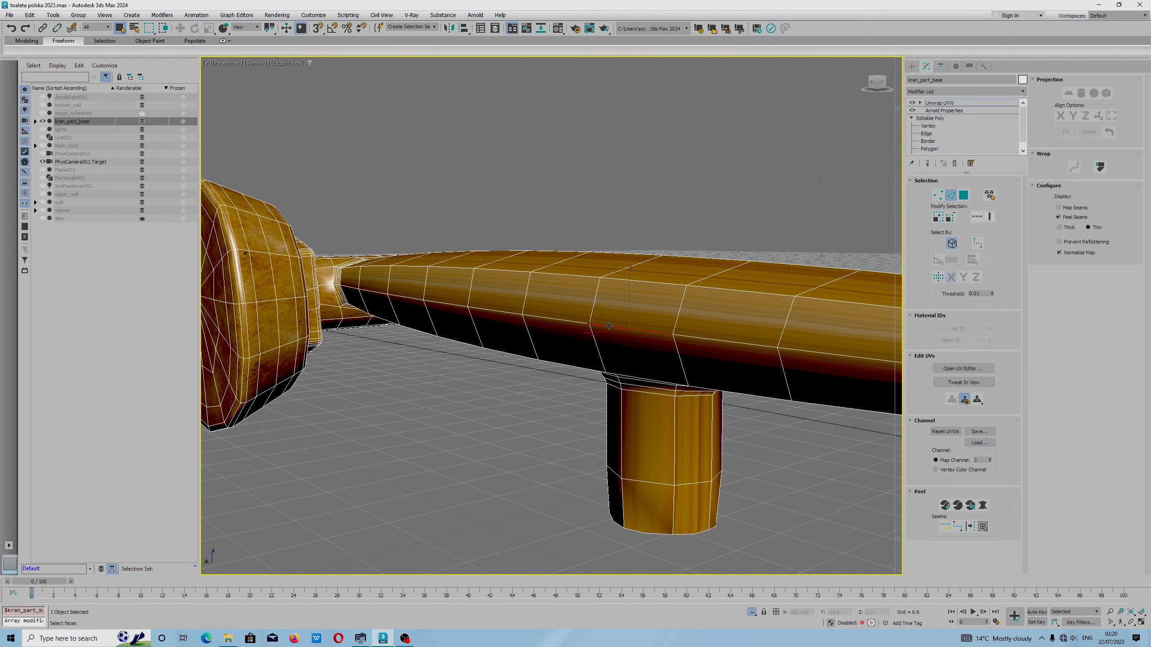
- Select the edge loop running across the back of the wall flange and convert it to peel seams
key("z")
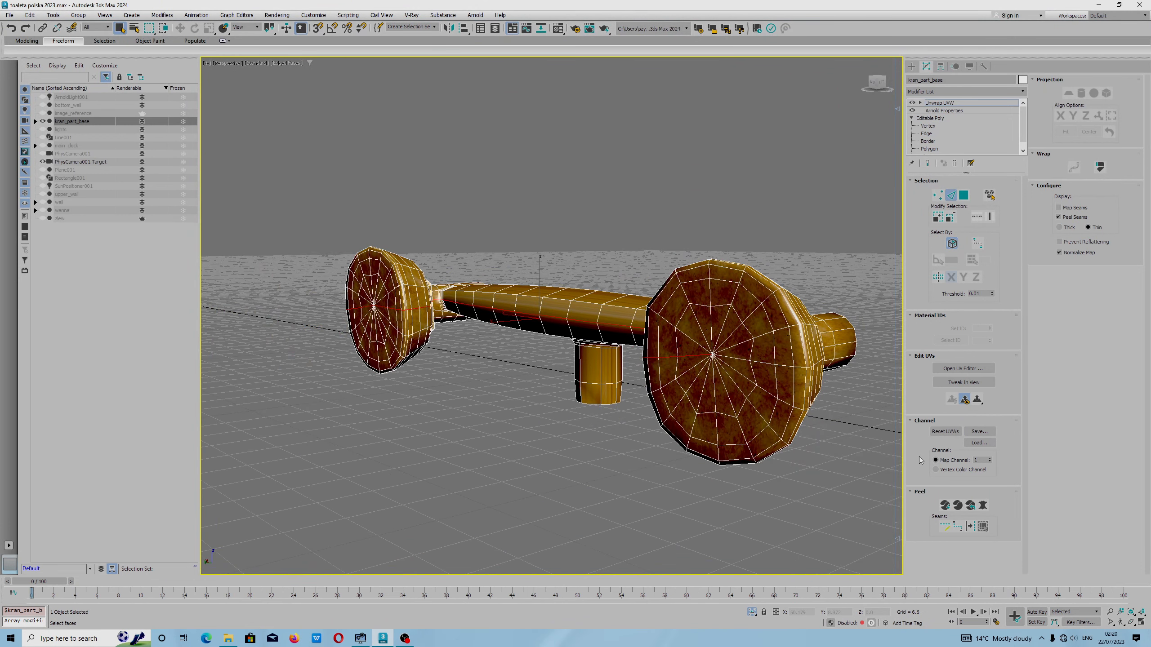
left_click(970, 527)
double_click(761, 362)
middle_click_drag(814, 355, 412, 336, "alt")
left_click(970, 527)
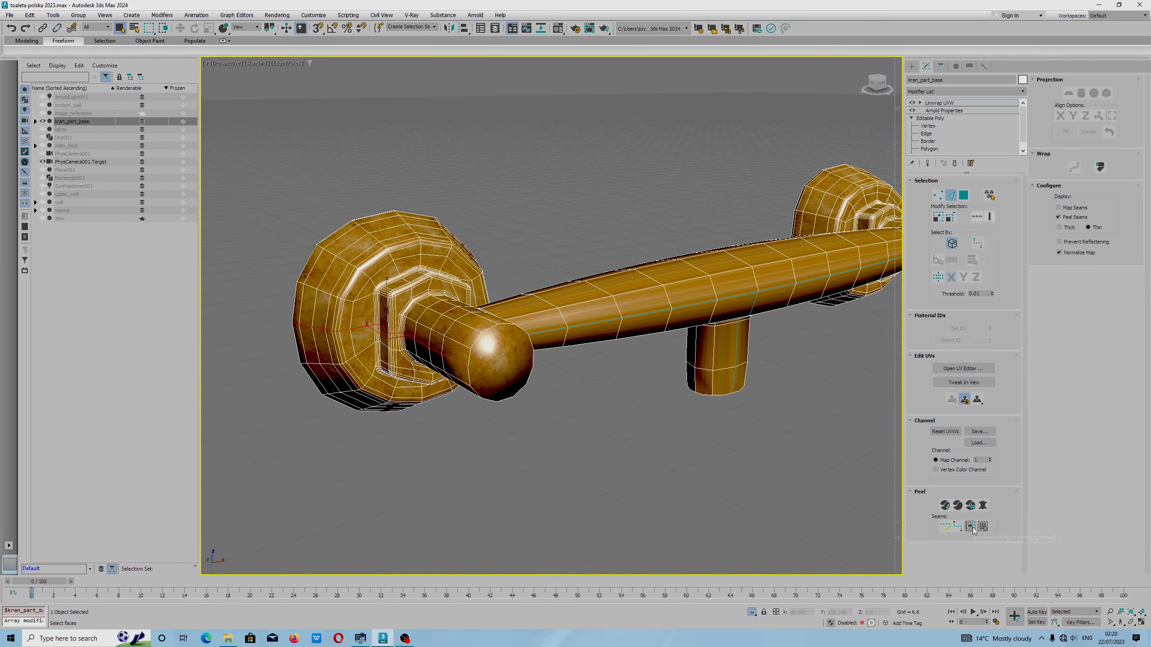
- Convert the edge ring around the spout's collar, where it meets the crossbar, to peel seams
middle_click_drag(524, 375, 261, 388, "alt")
middle_click_drag(261, 389, 692, 365)
mouse_move(453, 336)
middle_mouse_down("alt")
mouse_move(469, 329)
mouse_move(478, 297)
mouse_move(456, 319)
middle_mouse_up("alt")
middle_click_drag(516, 224, 657, 231, "alt")
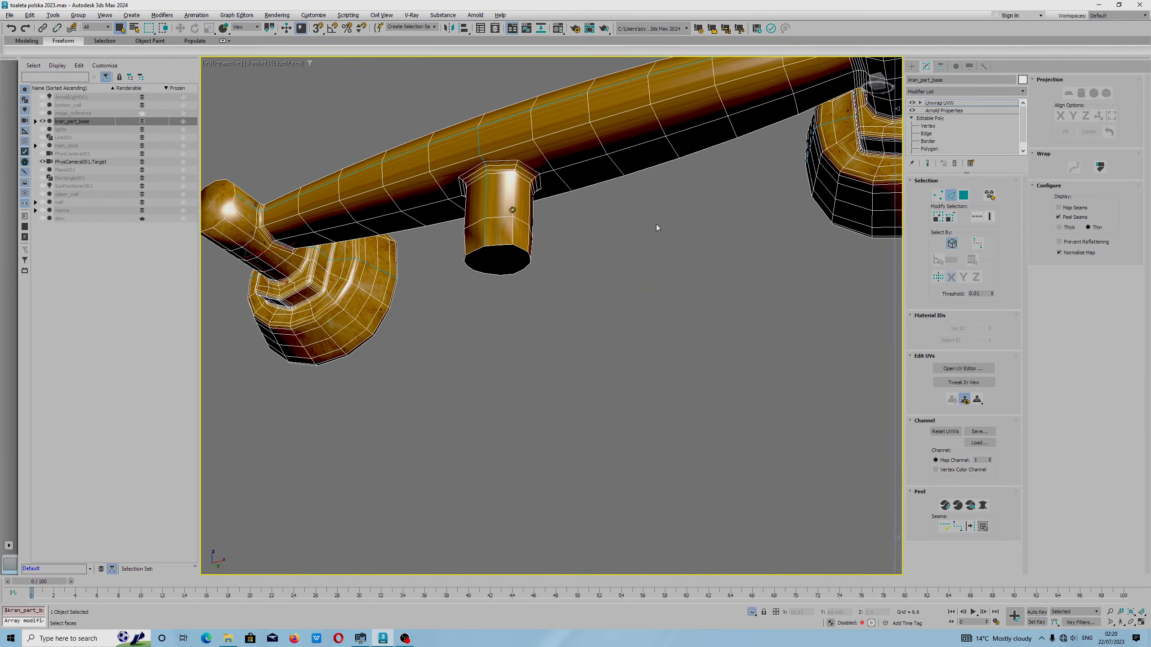
scroll(499, 200, "up", 3)
middle_click_drag(499, 200, 532, 218, "alt")
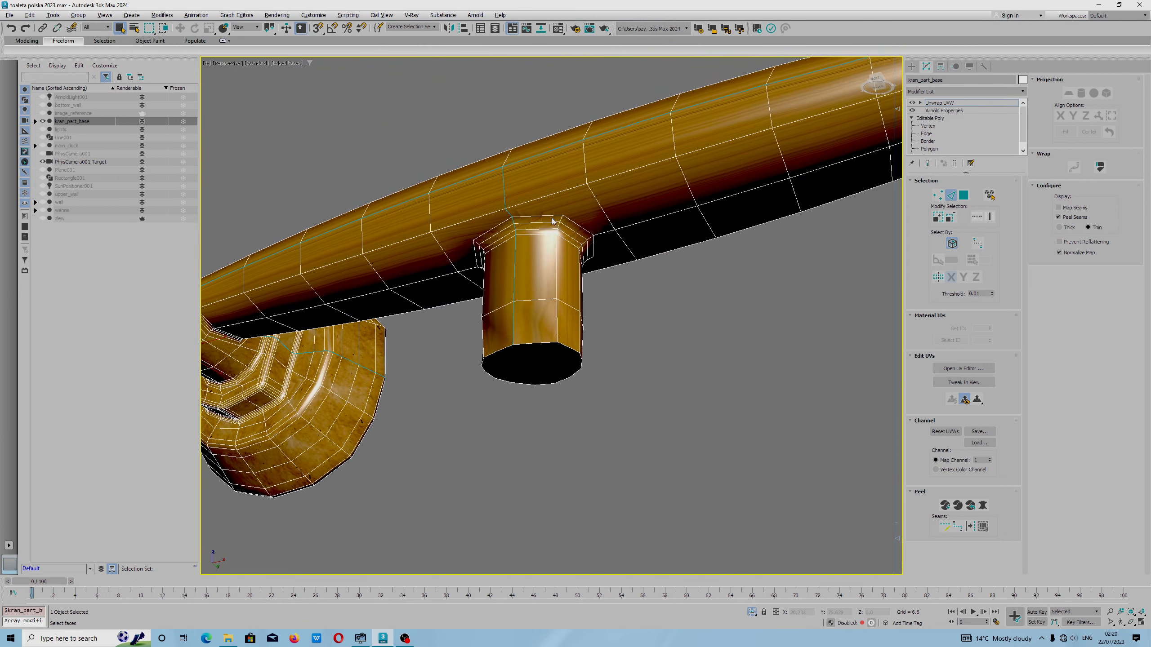
left_click(541, 223)
left_click(970, 528)
- Open the UV editor for the faucet base and select all of its UV edges
left_click(963, 369)
scroll(590, 413, "down", 3)
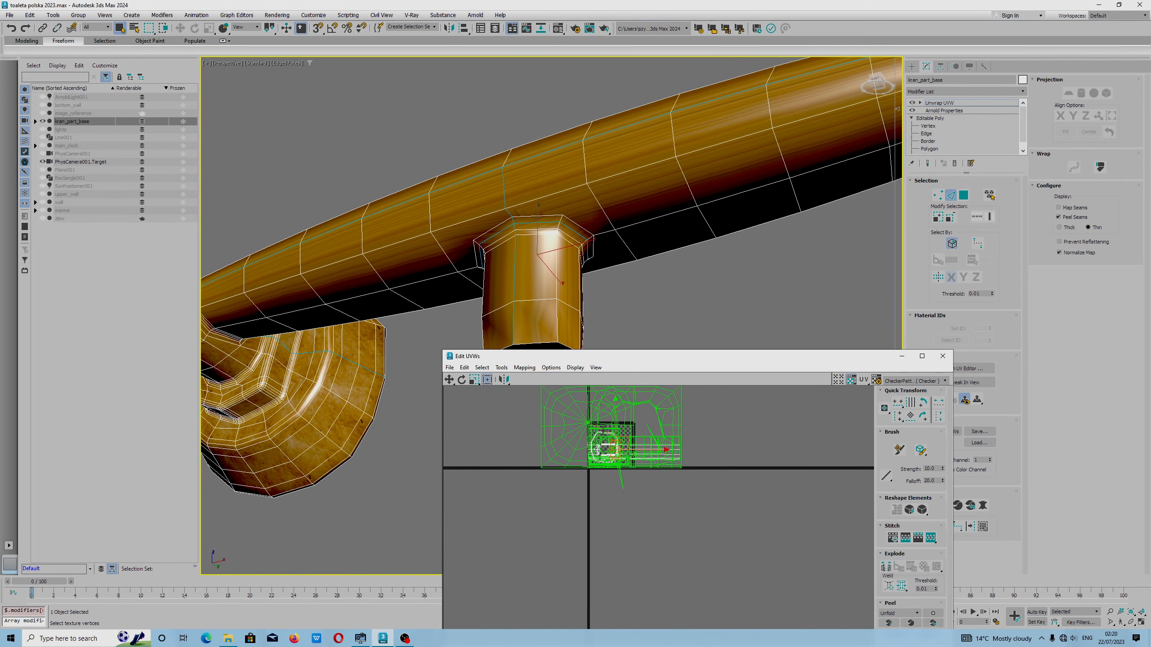
middle_click_drag(602, 430, 608, 499)
left_click_drag(766, 577, 766, 577)
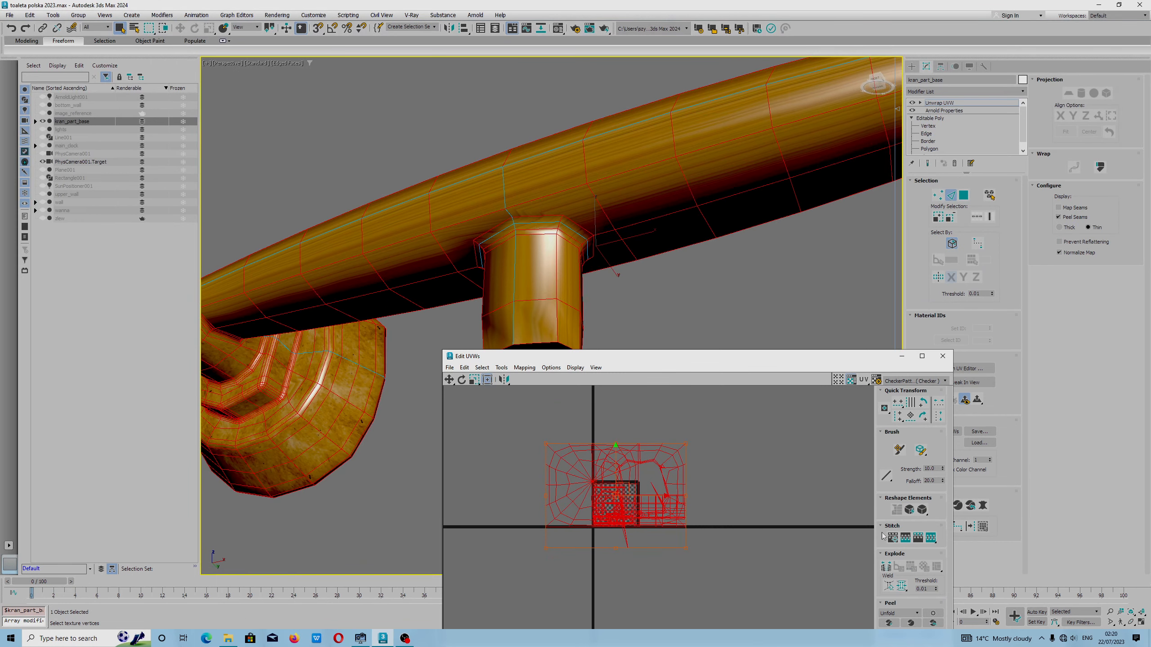
left_click_drag(891, 355, 988, 120)
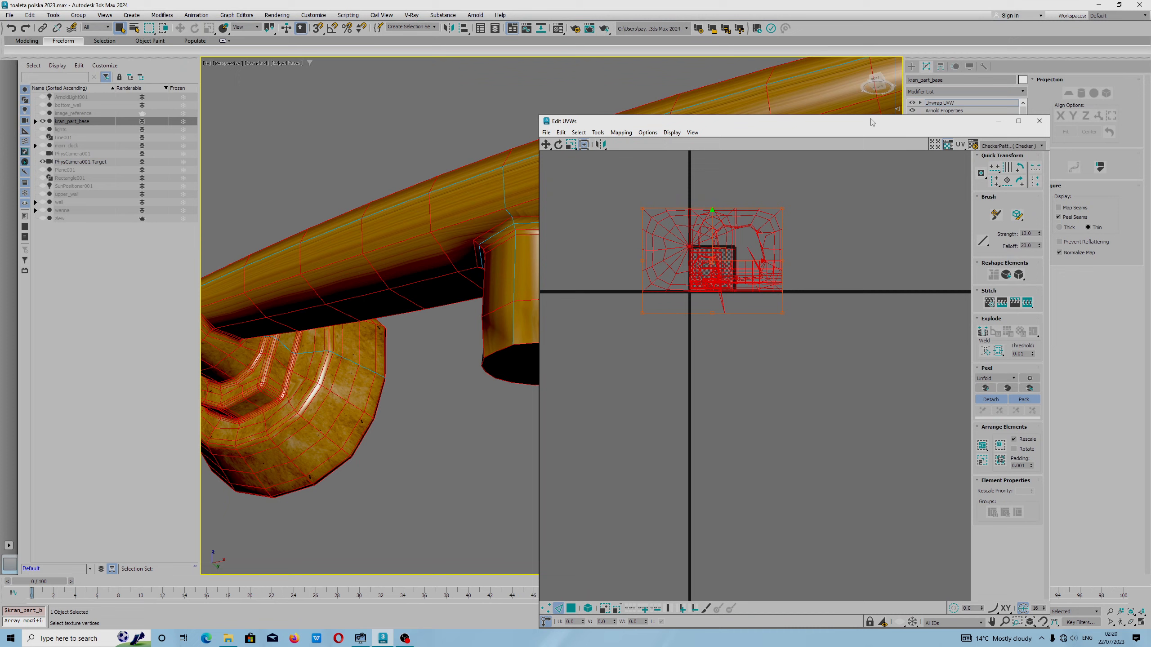
left_click_drag(871, 139, 820, 118)
- Run Quick Peel on the selected UV edges of the faucet base
middle_click_drag(428, 292, 303, 332)
scroll(267, 306, "down", 5)
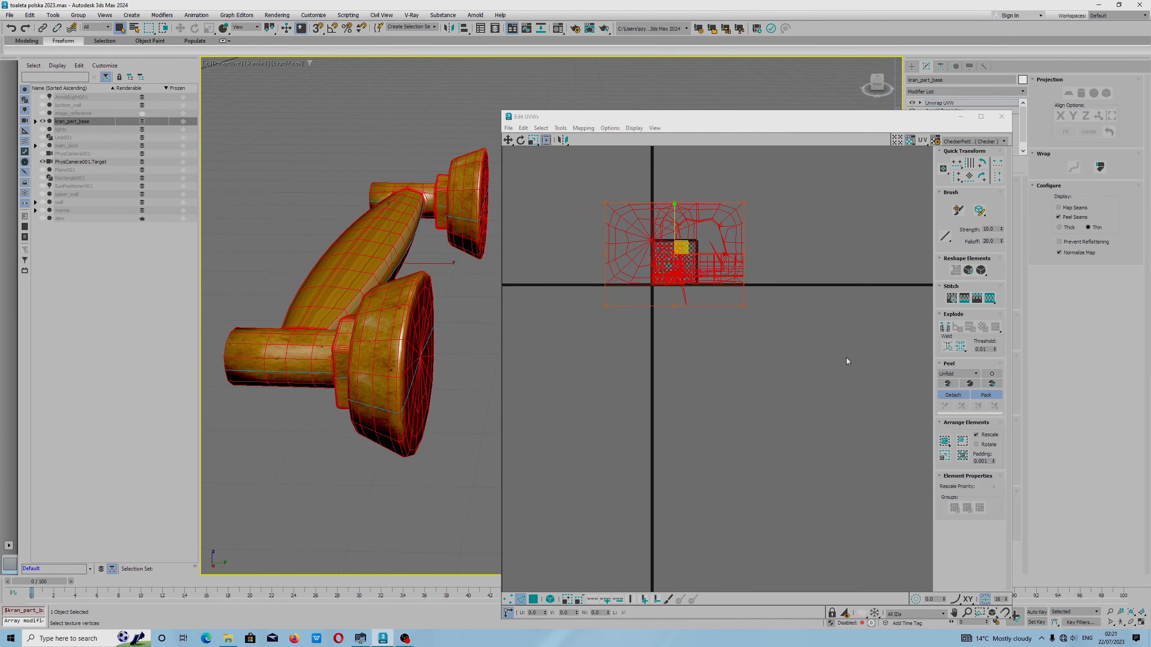
left_click_drag(860, 117, 734, 69)
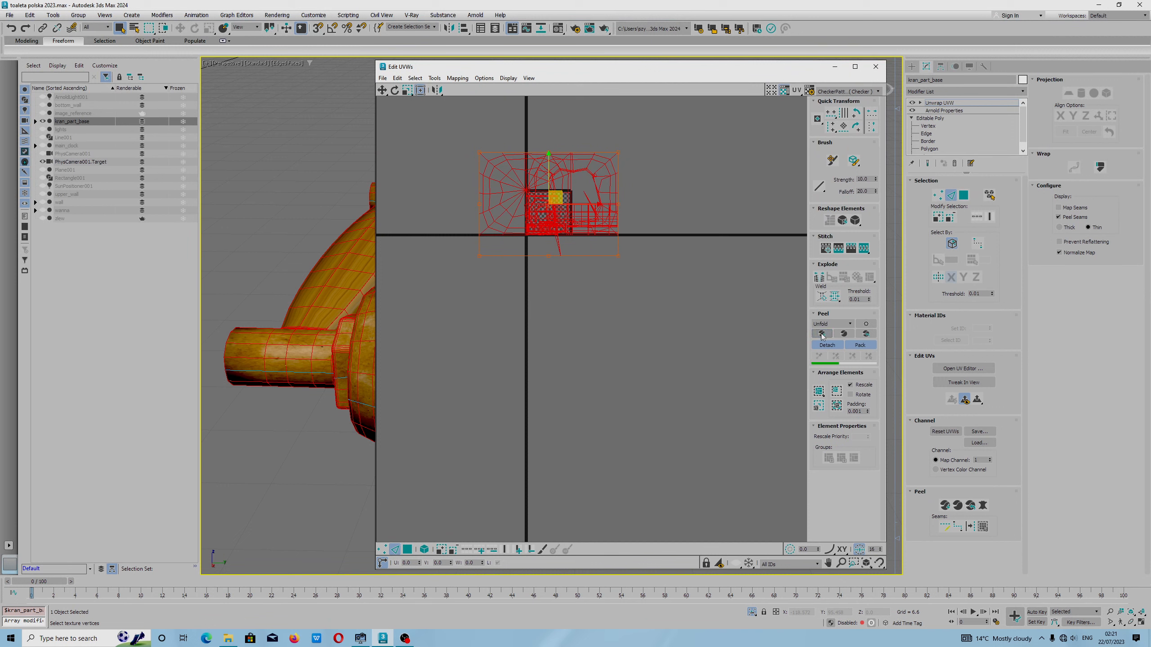
scroll(508, 233, "up", 5)
scroll(494, 224, "down", 2)
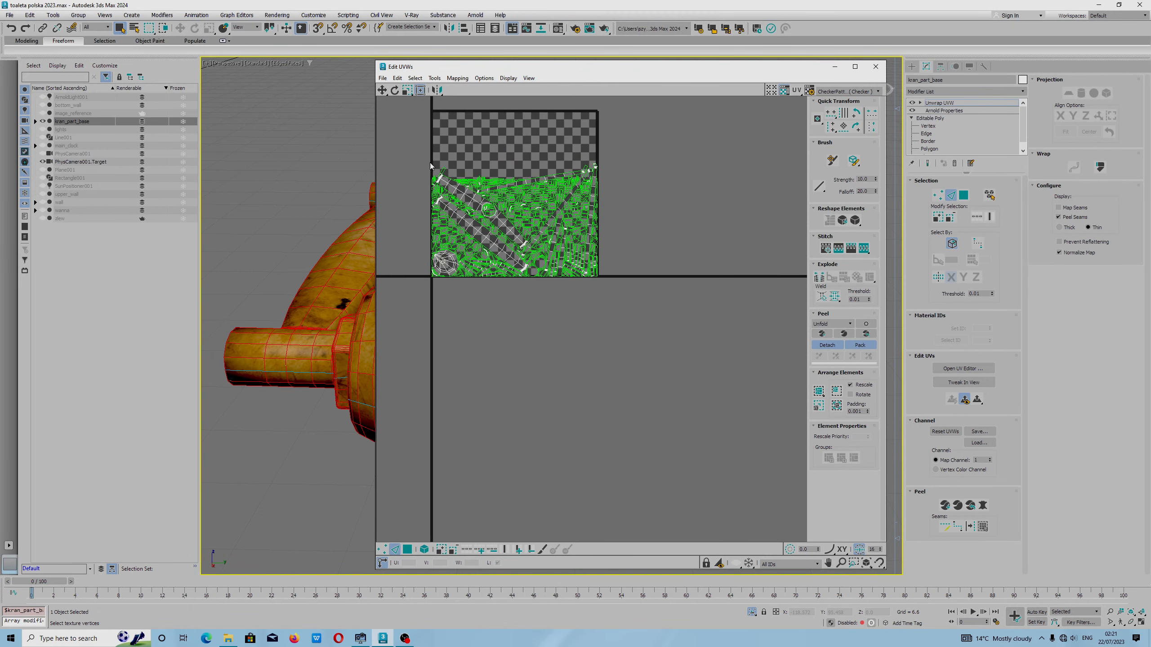
- Switch to polygon selection and select every face of the UV layout
left_click_drag(607, 275, 607, 275)
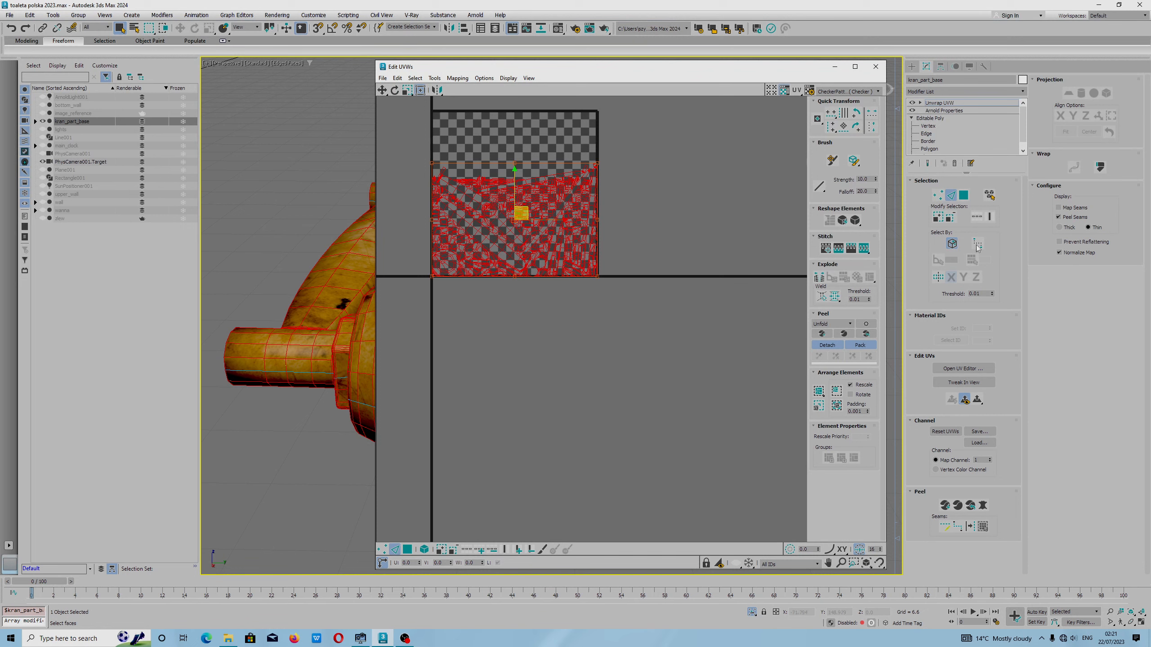
left_click(970, 195)
left_click_drag(399, 139, 681, 342)
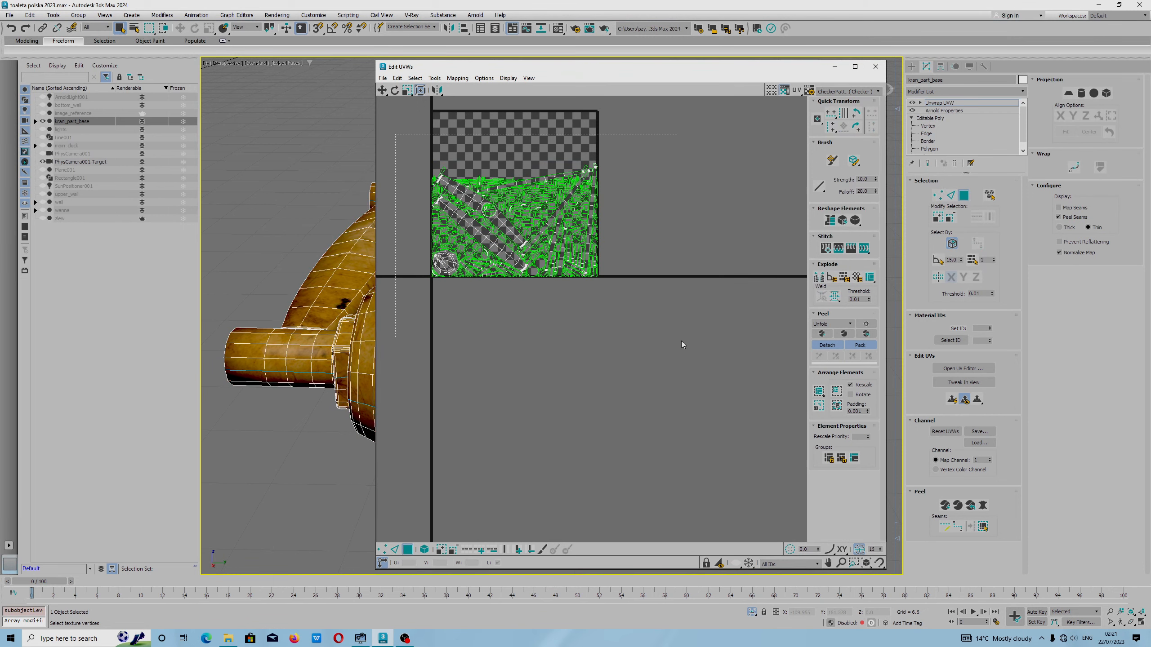
left_click(964, 195)
left_click(964, 197)
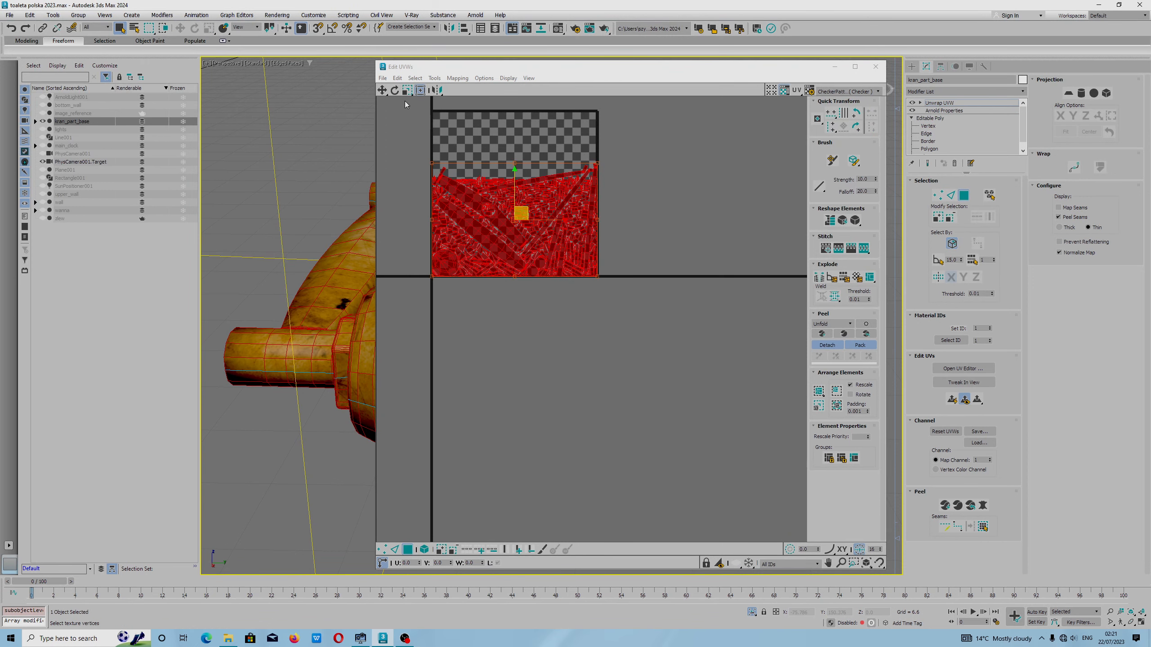
- Scale up the whole selected UV layout slightly
left_click(407, 91)
left_click(964, 195)
left_click(964, 196)
left_click_drag(451, 191, 524, 210)
left_click(408, 90)
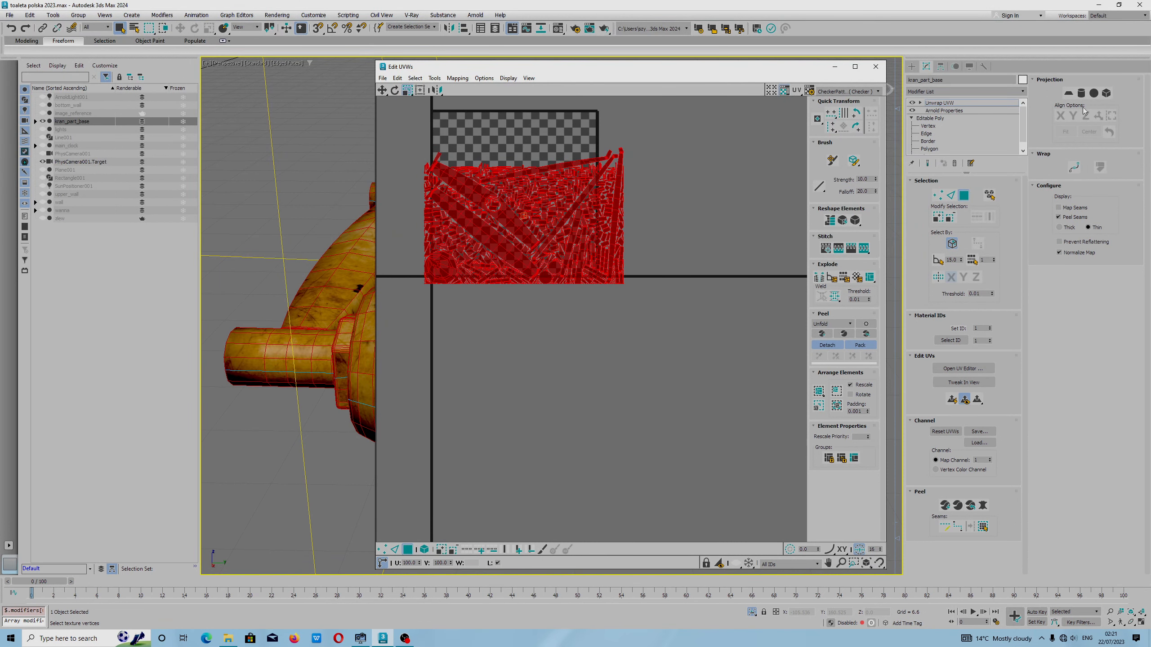
- Apply a planar projection to all faces and unfold them along the seams with Quick Peel
left_click(1069, 93)
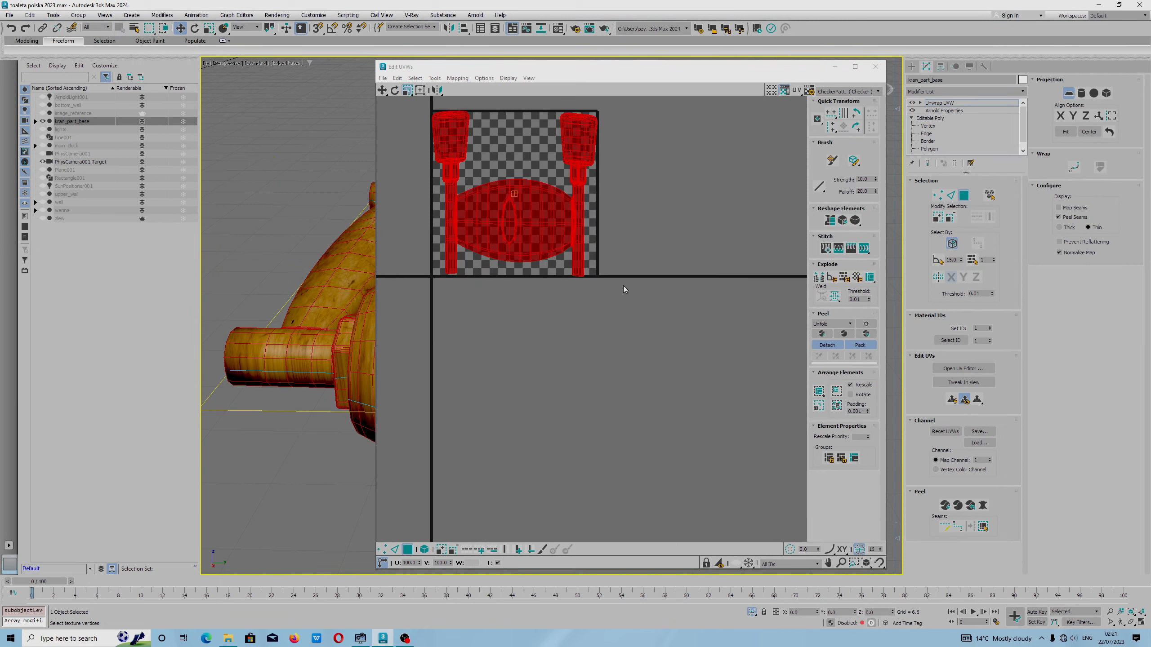
left_click(821, 334)
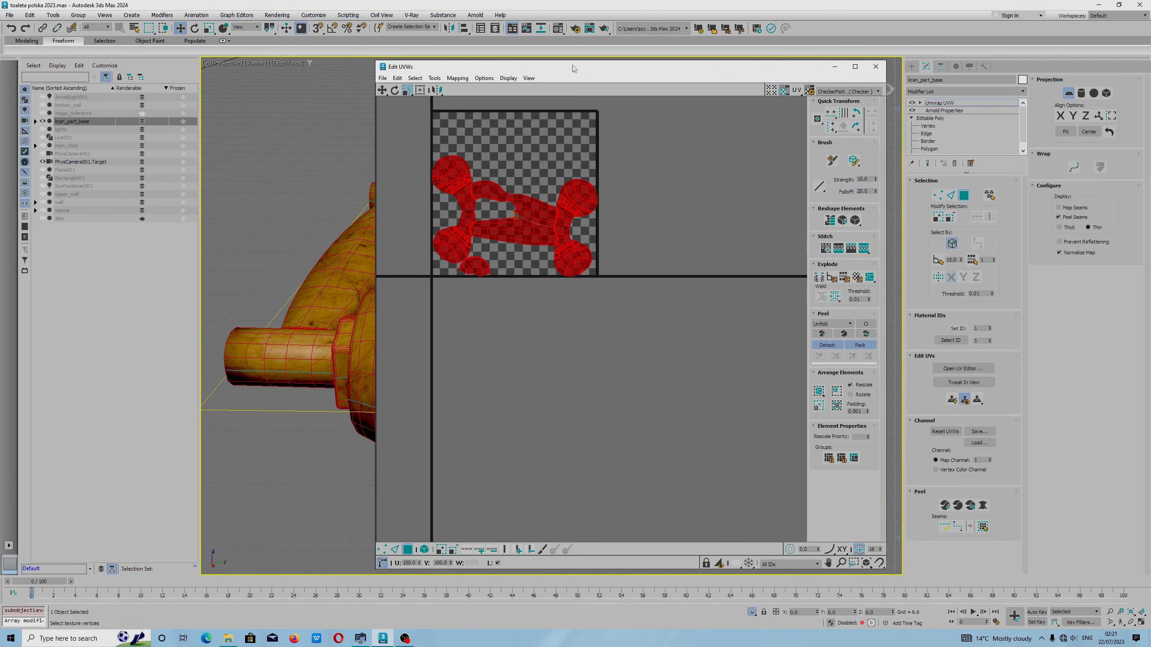
left_click_drag(573, 68, 767, 126)
- Examine the unfolded UV shells and how the metal texture lies on the flanges, crossbar and spout
middle_click_drag(503, 191, 539, 230, "alt")
scroll(539, 229, "down", 2)
middle_click_drag(307, 242, 425, 253, "alt")
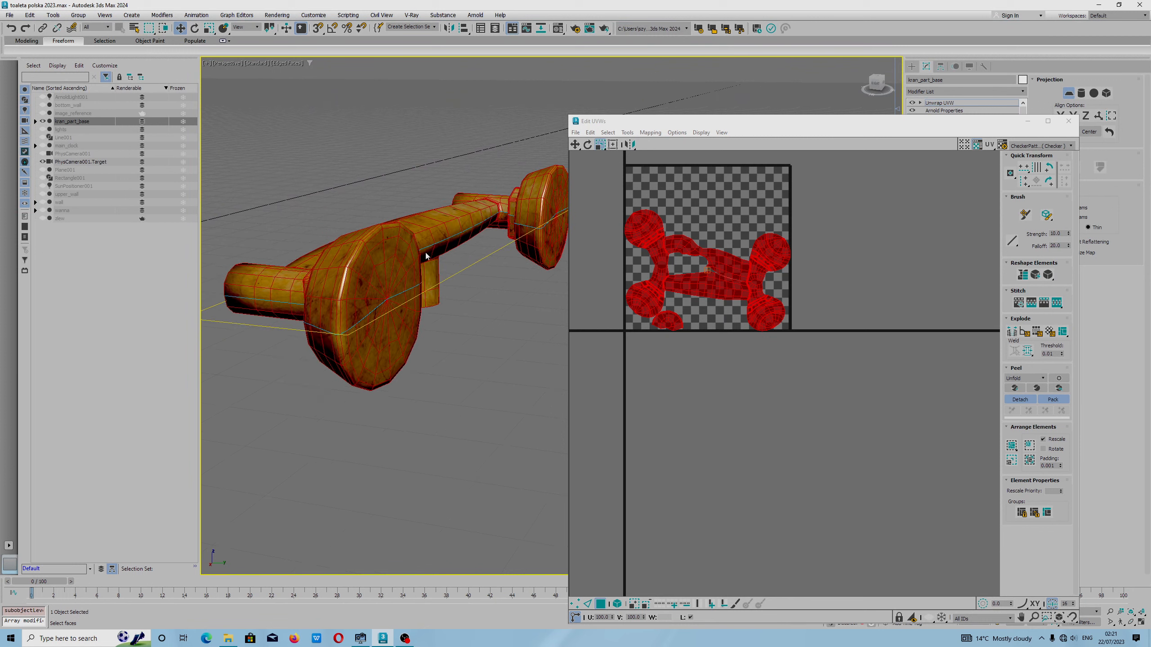
scroll(425, 253, "up", 3)
scroll(692, 266, "up", 5)
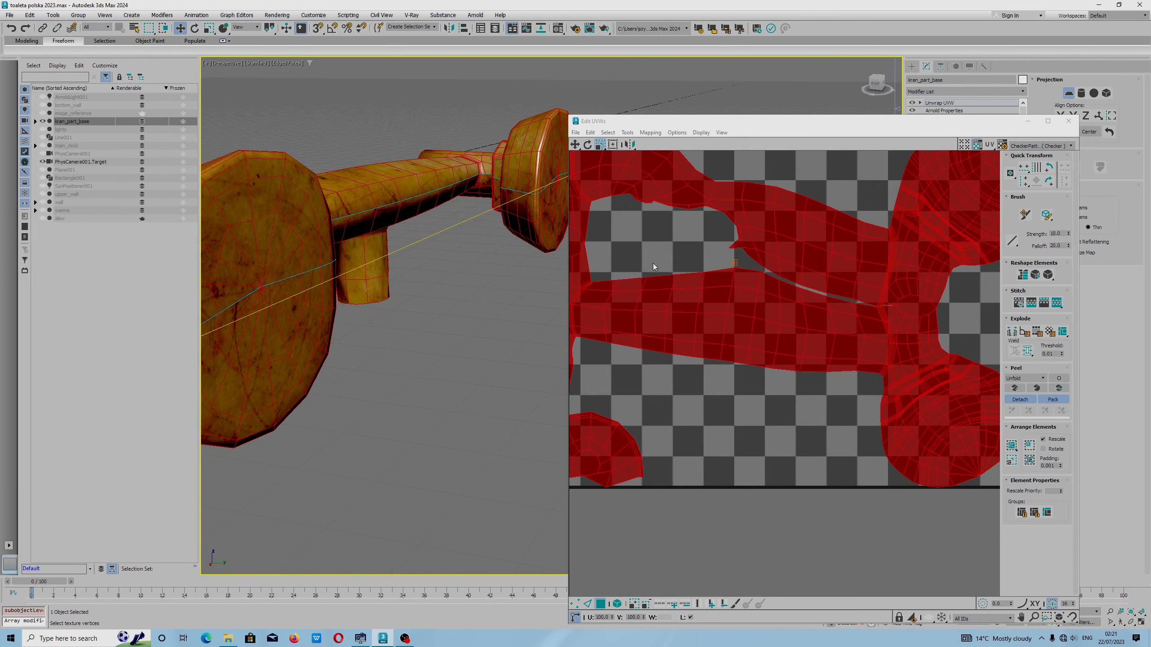
scroll(653, 262, "down", 6)
scroll(653, 262, "up", 2)
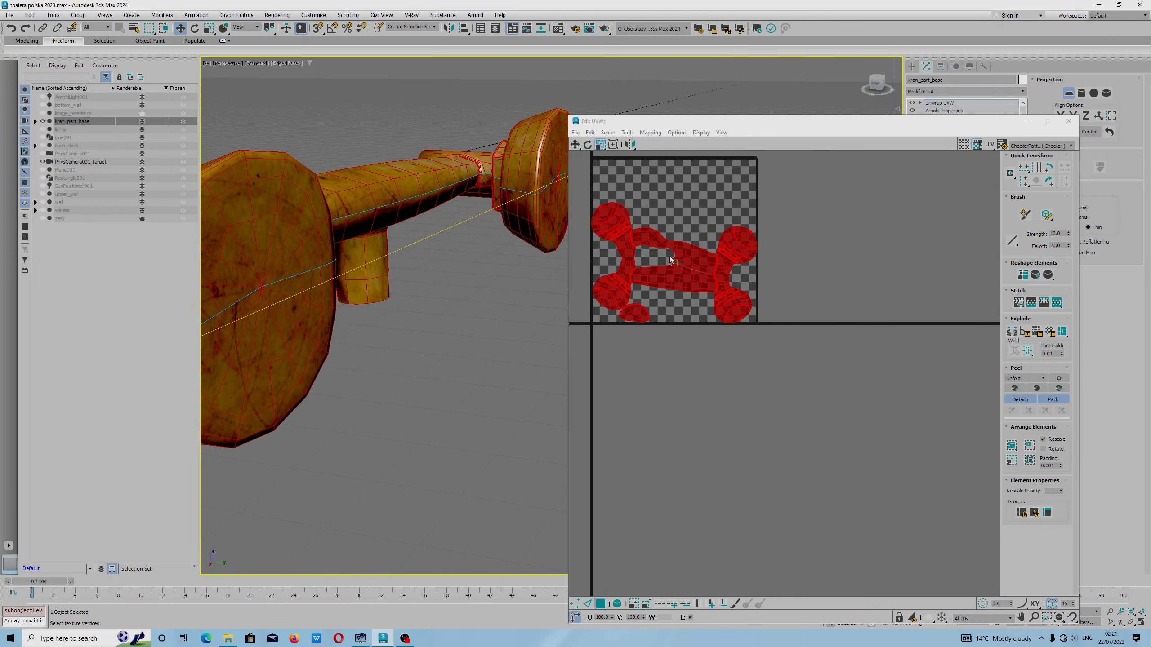
middle_click_drag(426, 237, 454, 272, "alt")
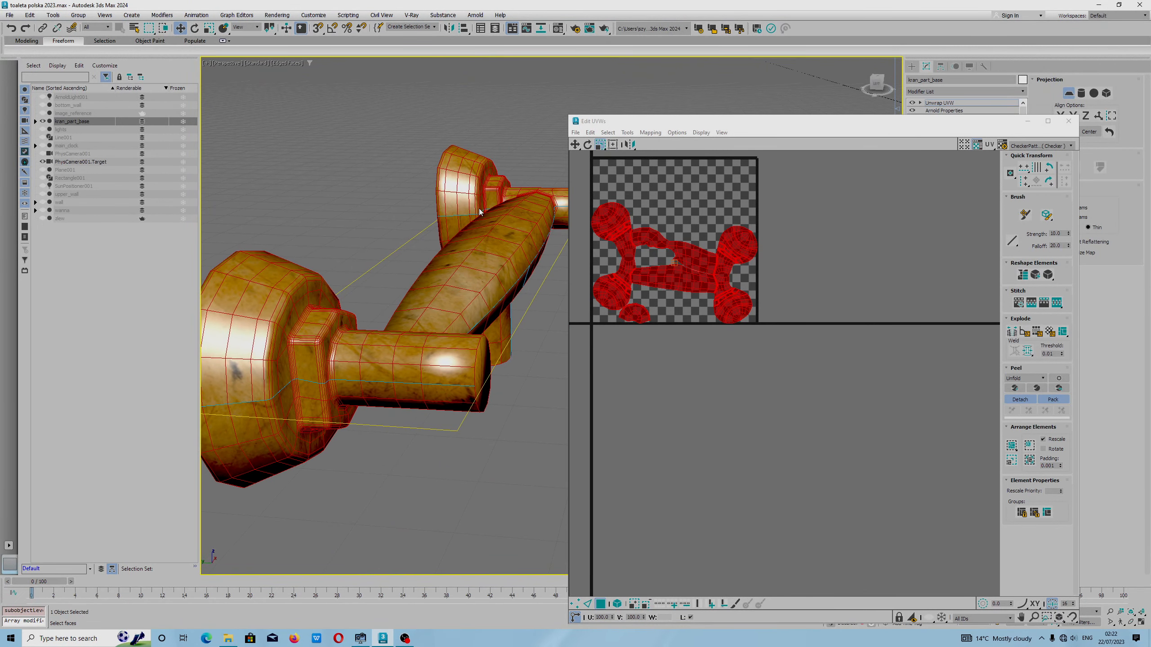
- Save the faucet base's UV layout to a file named "a tap uvw" in the 3ds max 2024 projects folder
left_click(575, 132)
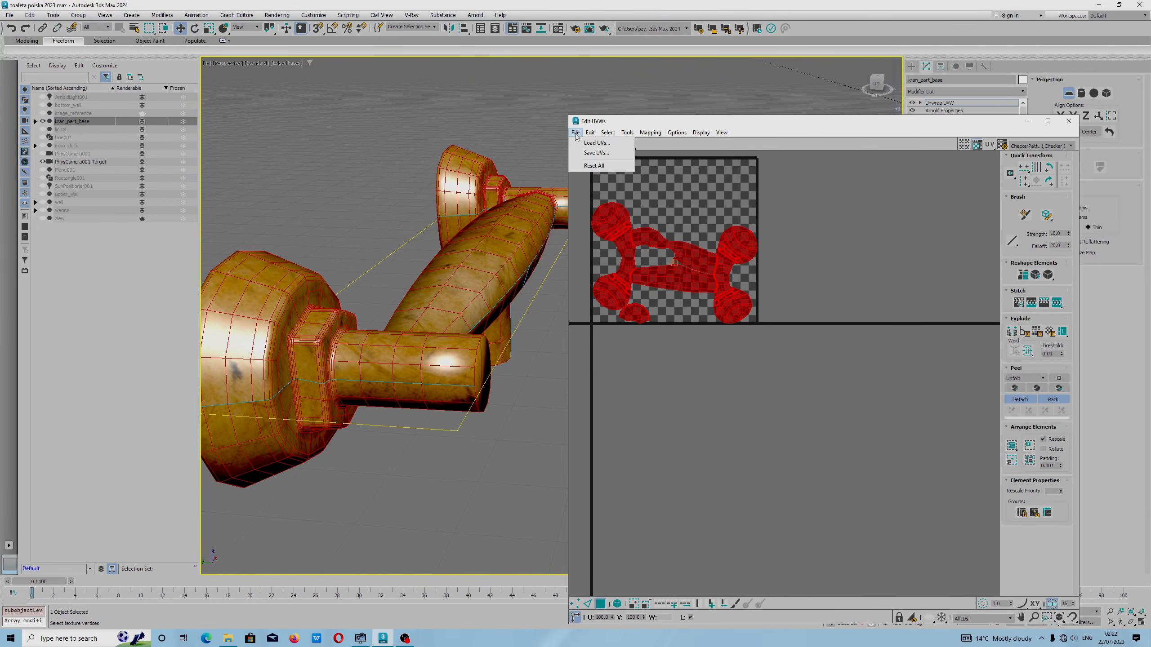
left_click(595, 153)
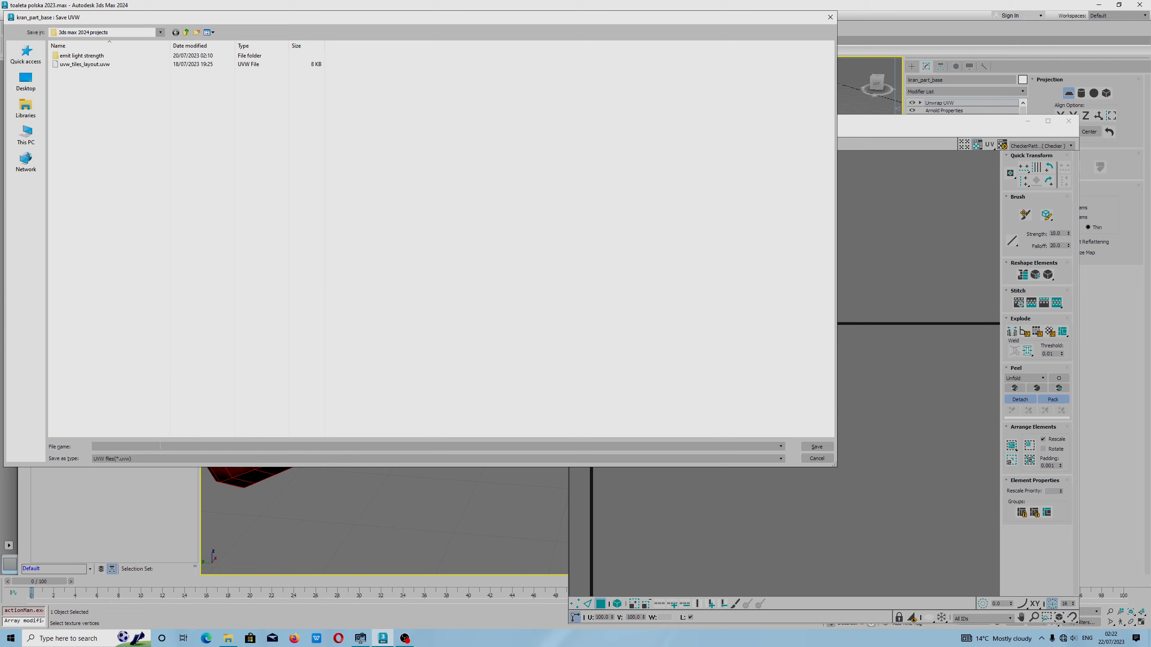
type("a tap uvw")
left_click(816, 446)
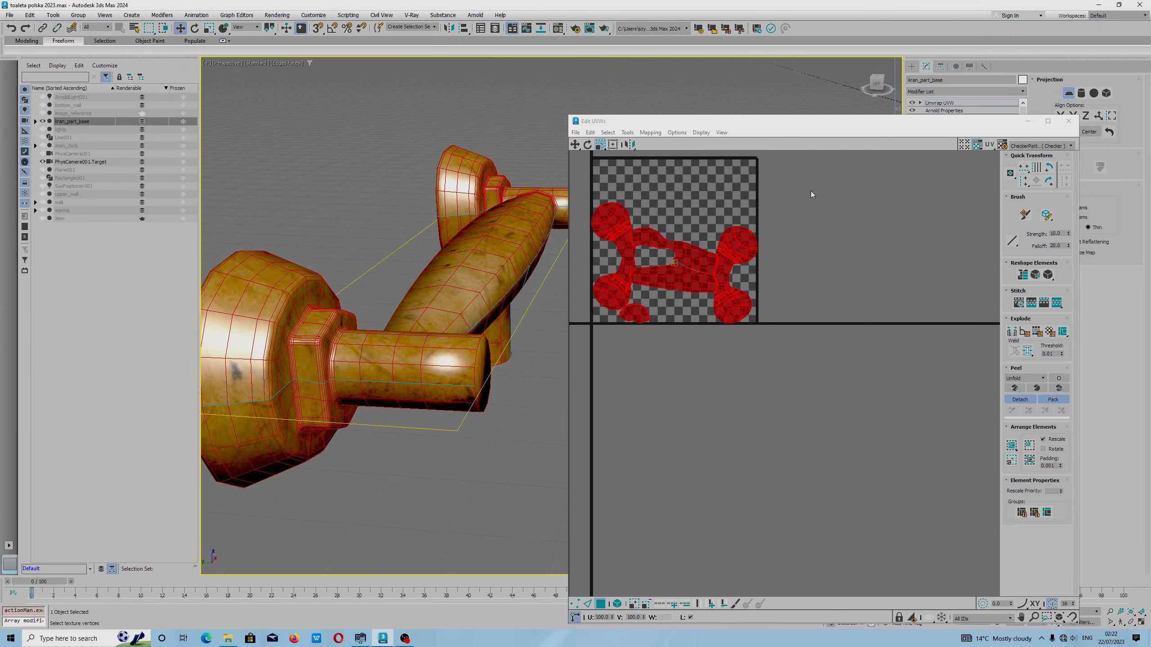
- Close the UV editor and convert the faucet base to an editable poly, collapsing its Unwrap UVW modifier
left_click(1069, 121)
right_click(499, 234)
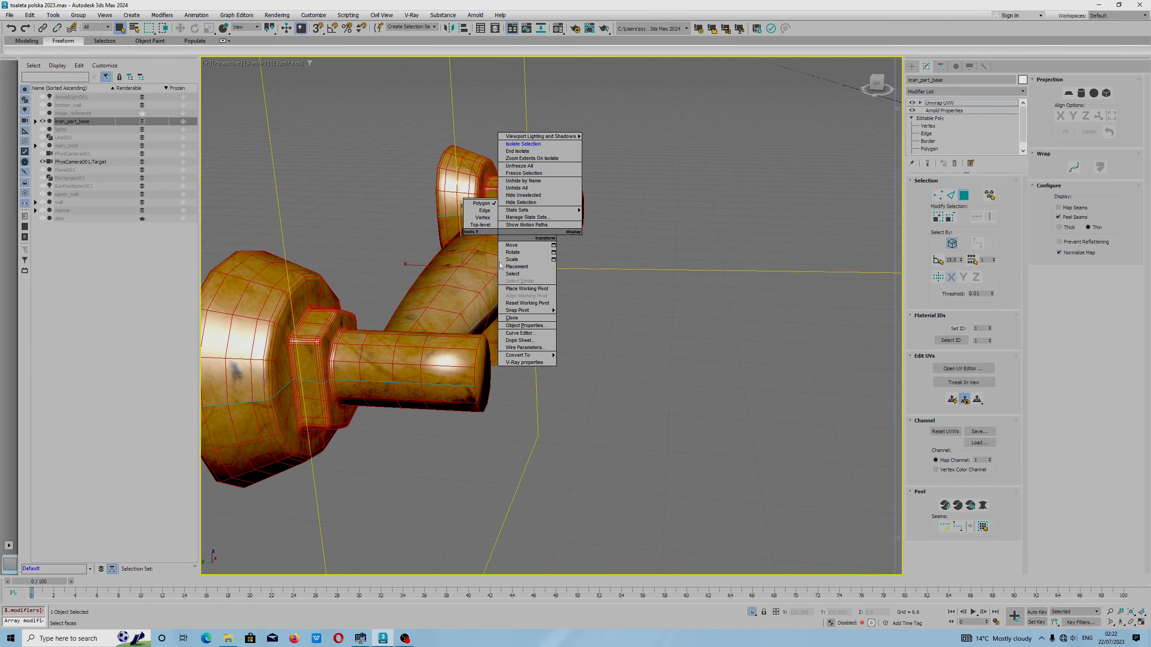
left_click(562, 362)
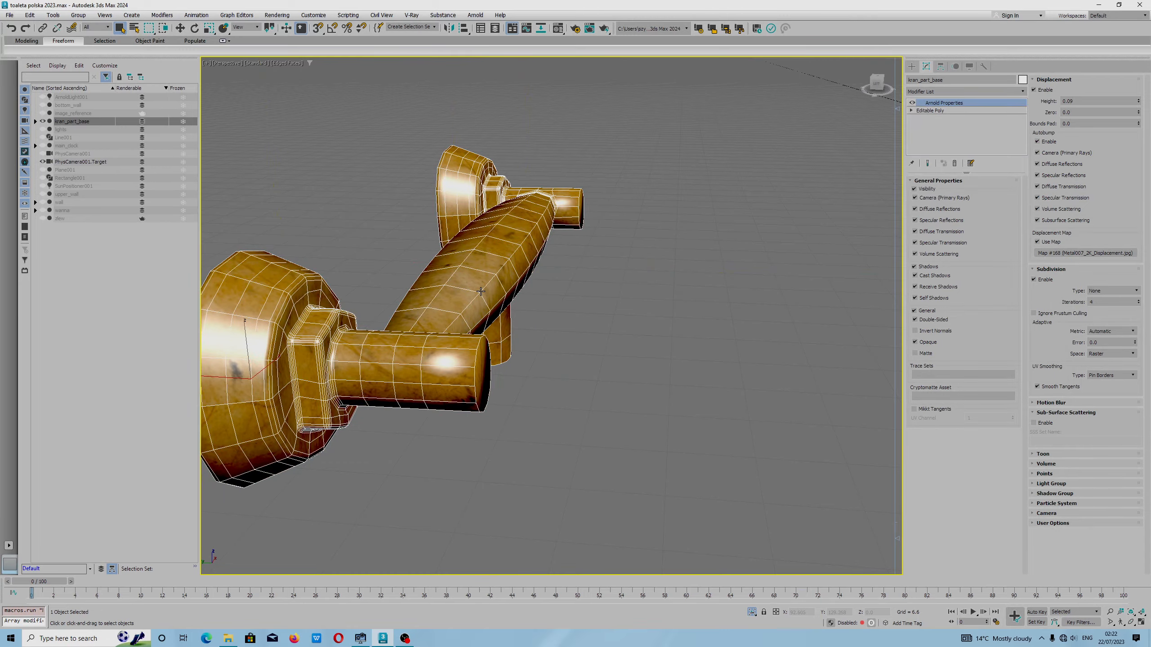
- Add a new Unwrap UVW modifier to the faucet base and open its UVs for editing
middle_click_drag(481, 290, 510, 291, "alt")
scroll(501, 293, "down", 5)
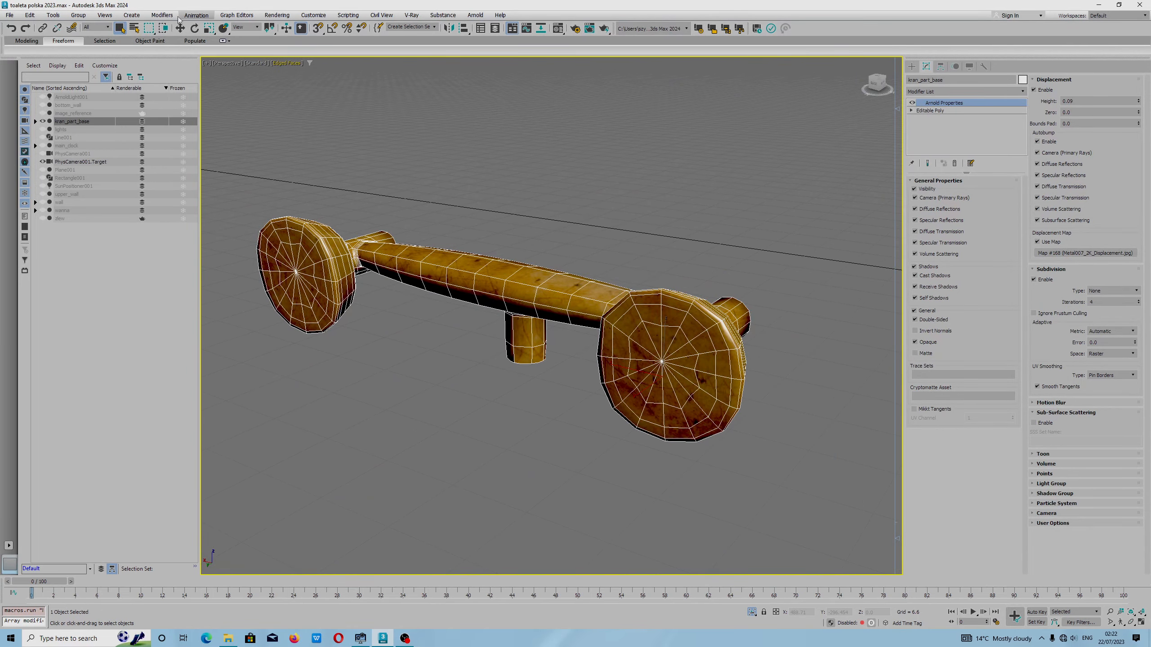
left_click(162, 15)
mouse_move(196, 113)
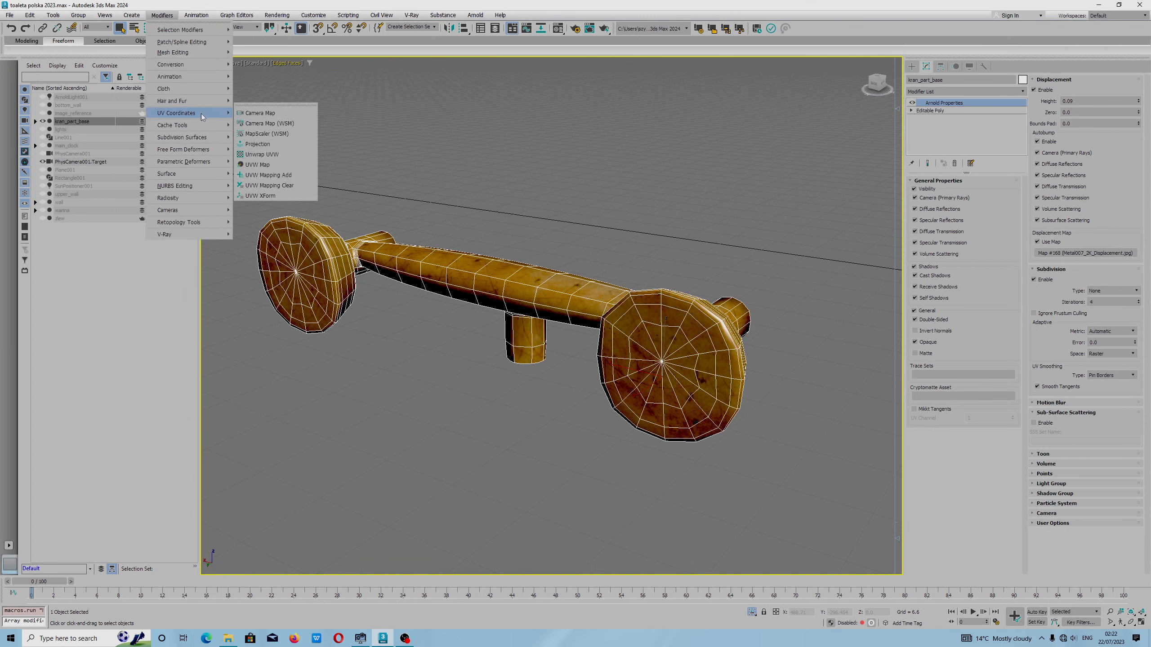
left_click(263, 154)
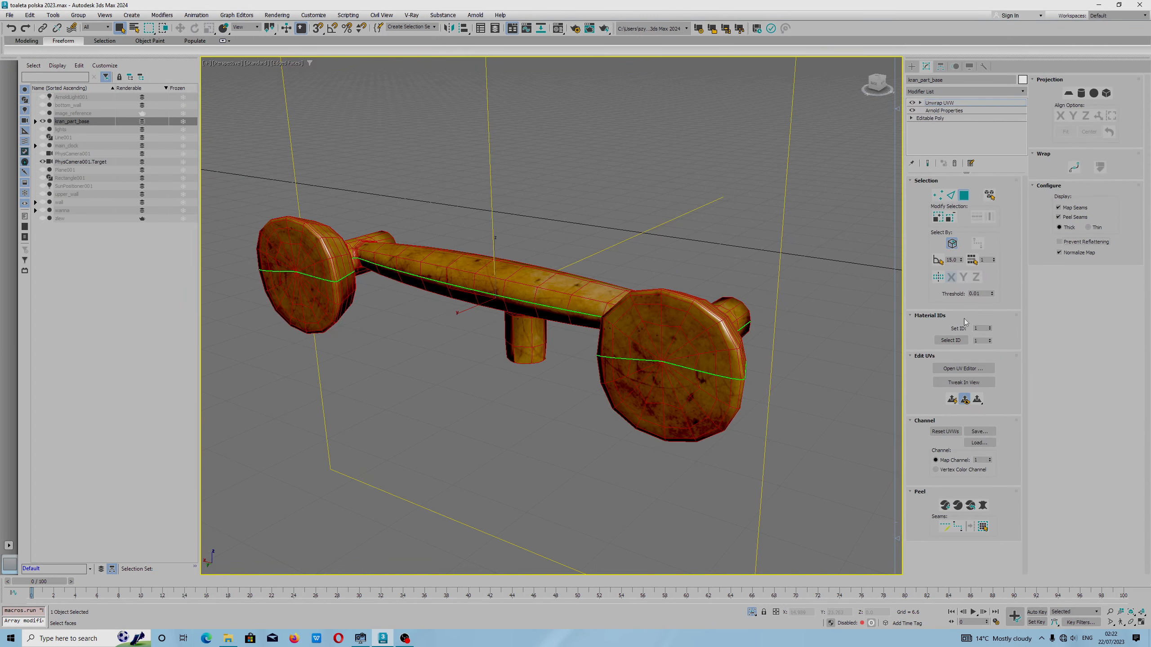
left_click(962, 369)
scroll(741, 328, "down", 4)
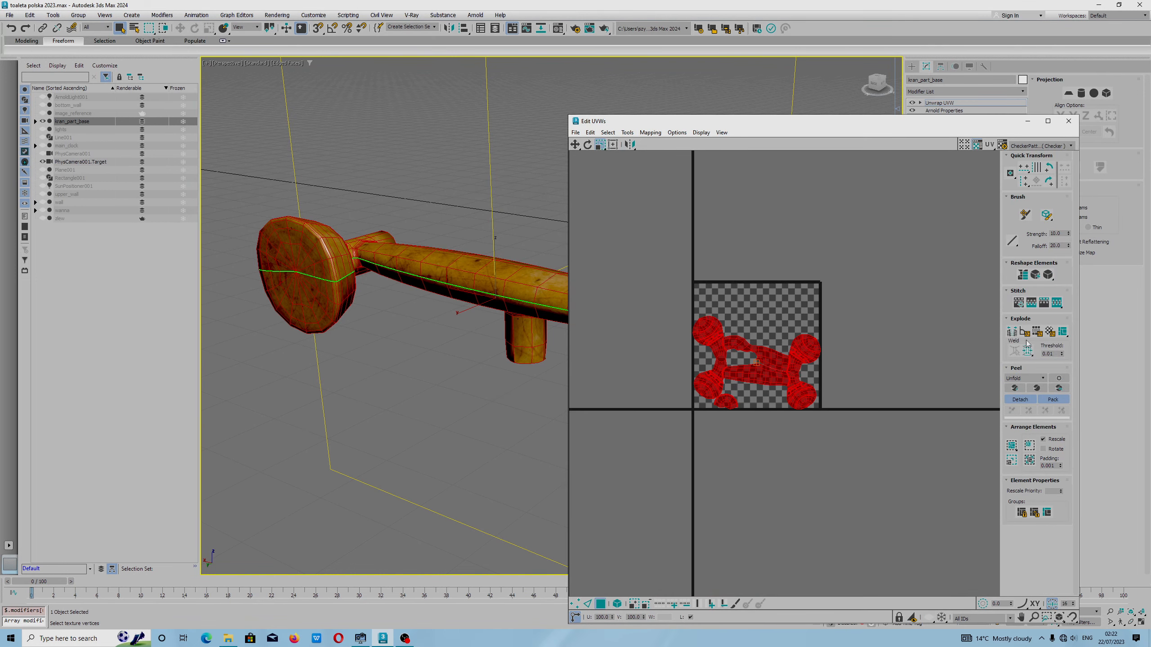
- Flatten all faces by polygon angle and check the new seams on the faucet base
left_click_drag(907, 121, 675, 102)
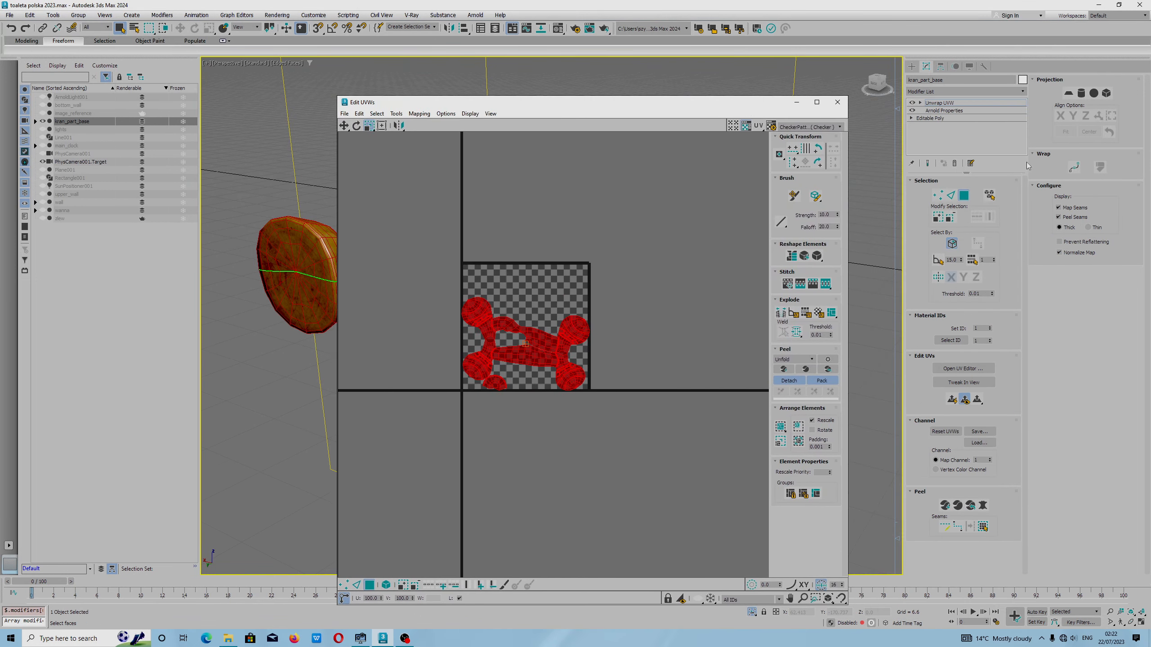
left_click(793, 313)
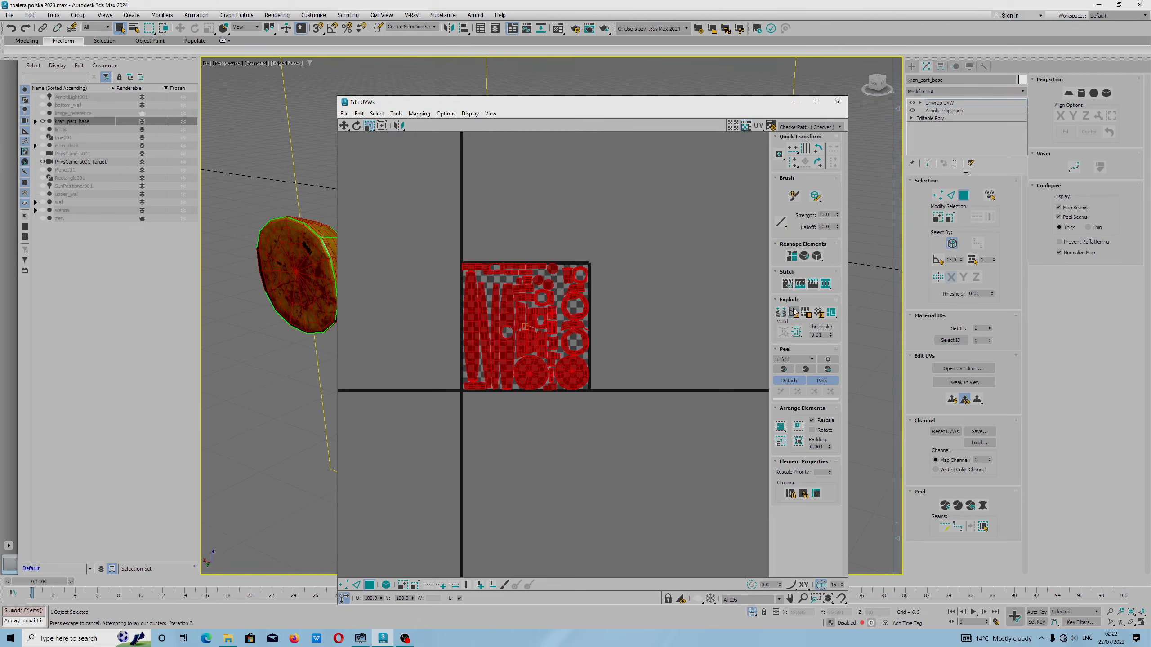
left_click_drag(532, 104, 730, 106)
middle_click_drag(473, 263, 434, 315, "alt")
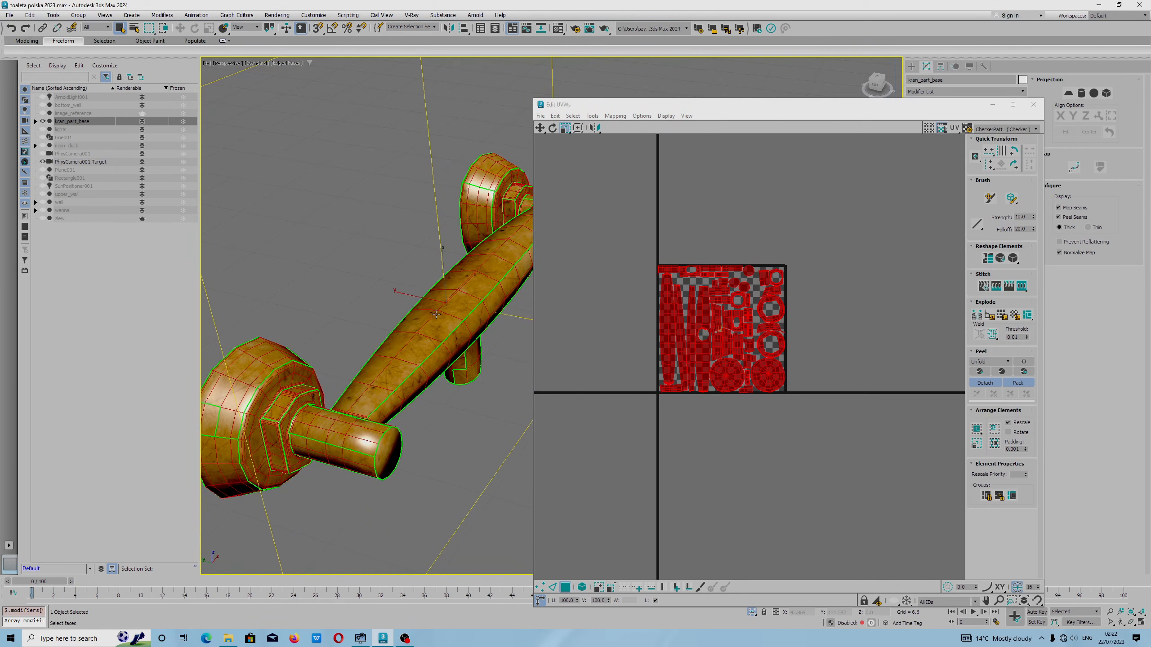
- Load the saved layout "a tap uvw.uvw" and scale it up slightly past the borders of the UV tile
left_click(540, 116)
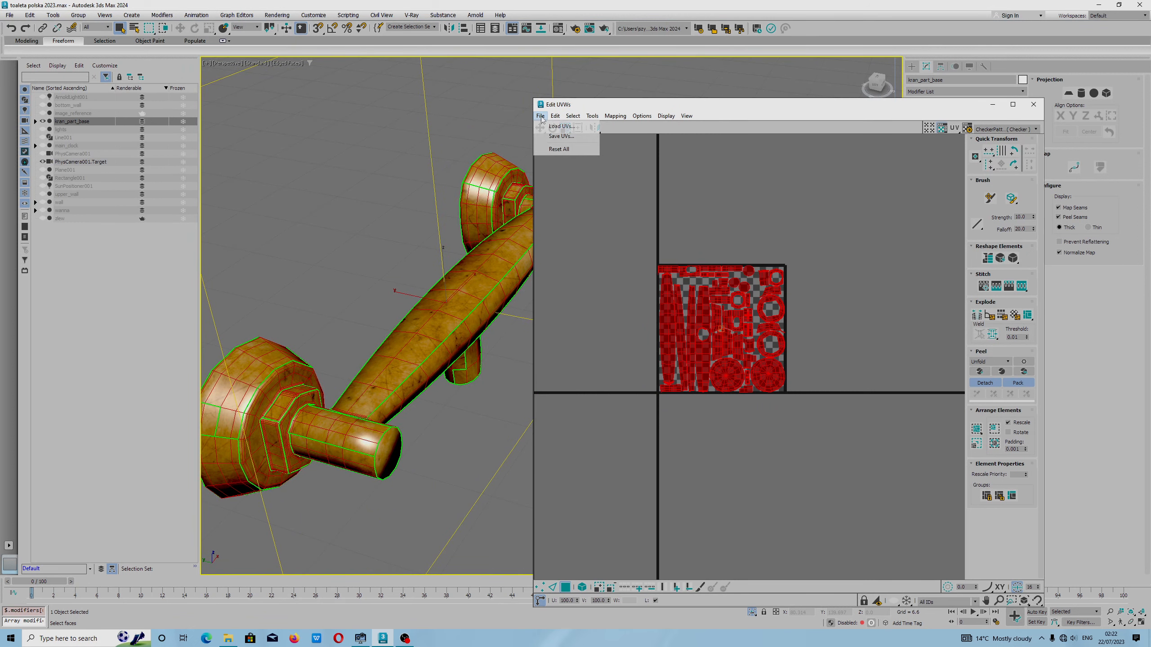
left_click(561, 127)
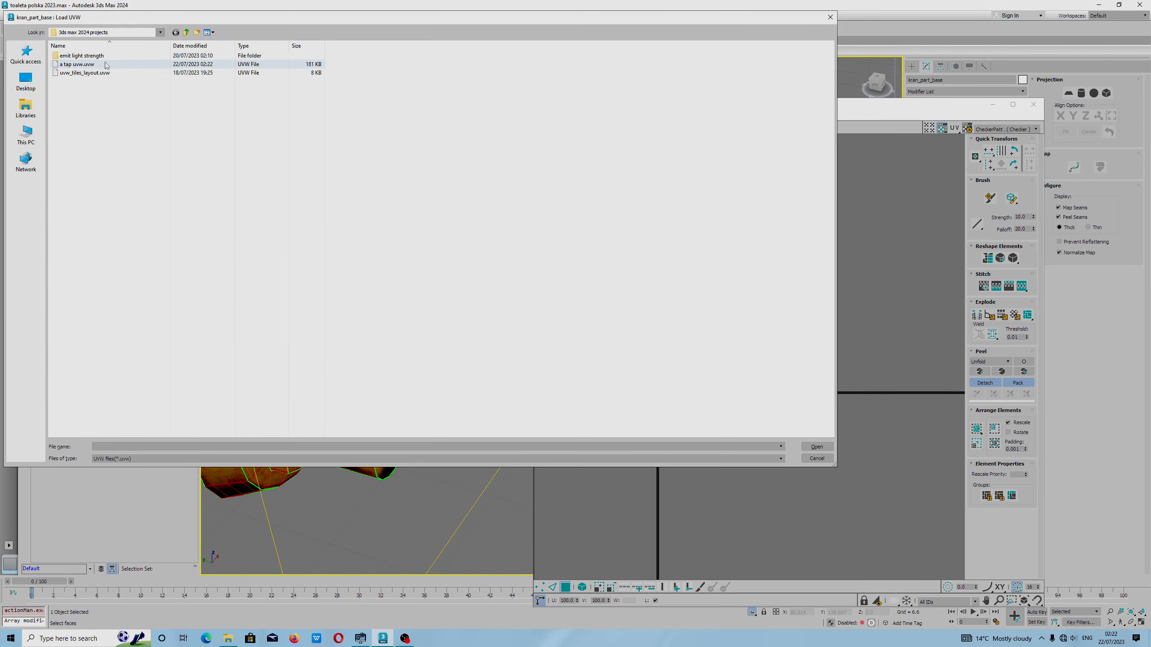
left_click(82, 67)
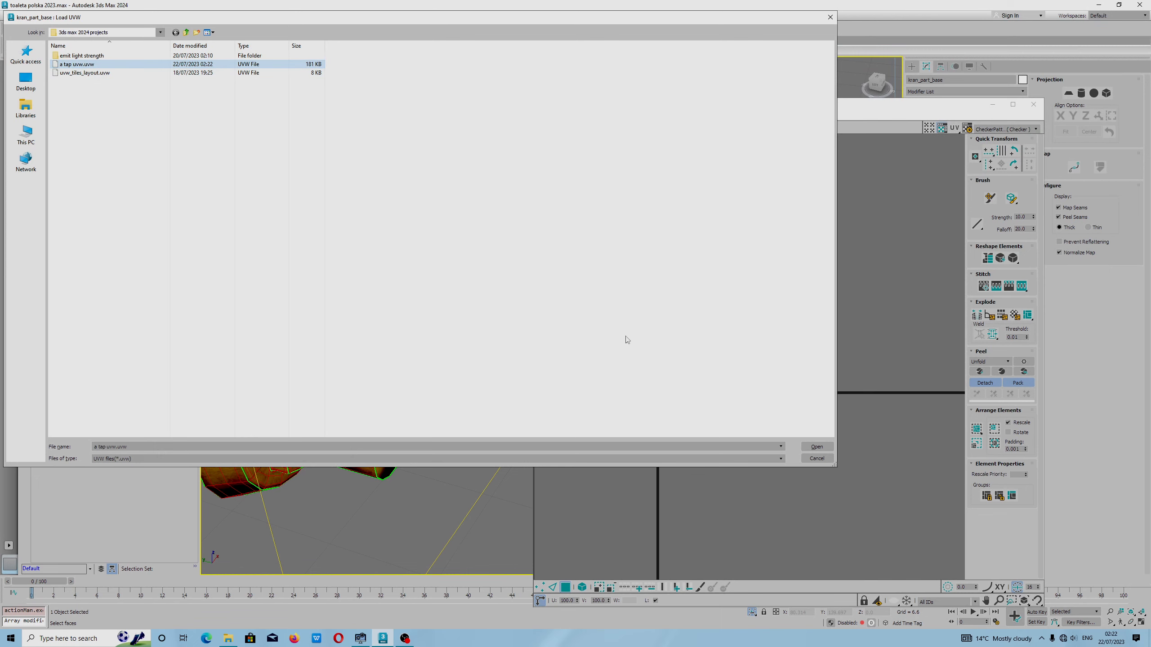
left_click(816, 447)
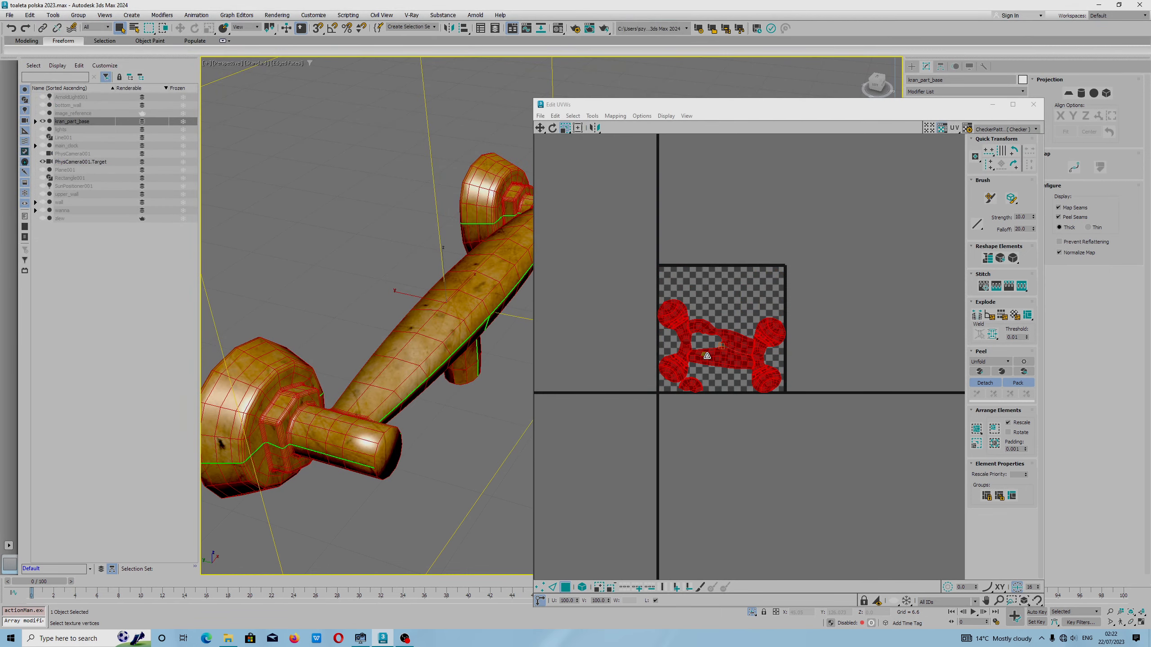
mouse_move(734, 352)
left_mouse_down()
mouse_move(739, 340)
mouse_move(730, 360)
mouse_move(736, 352)
left_mouse_up()
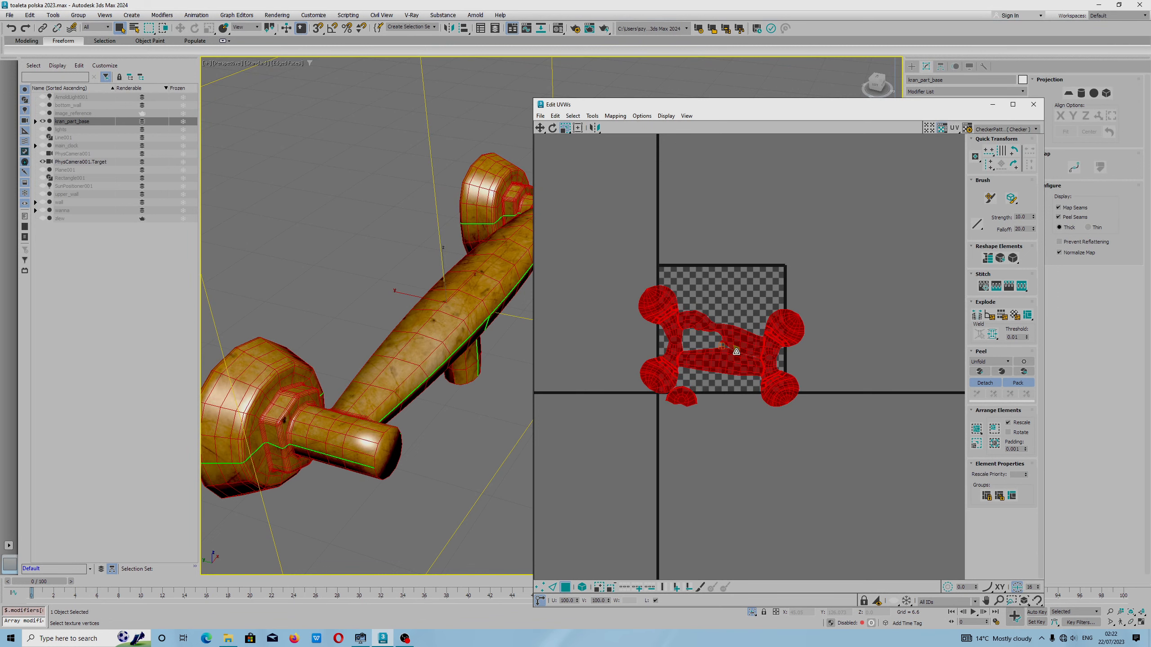
left_click(540, 115)
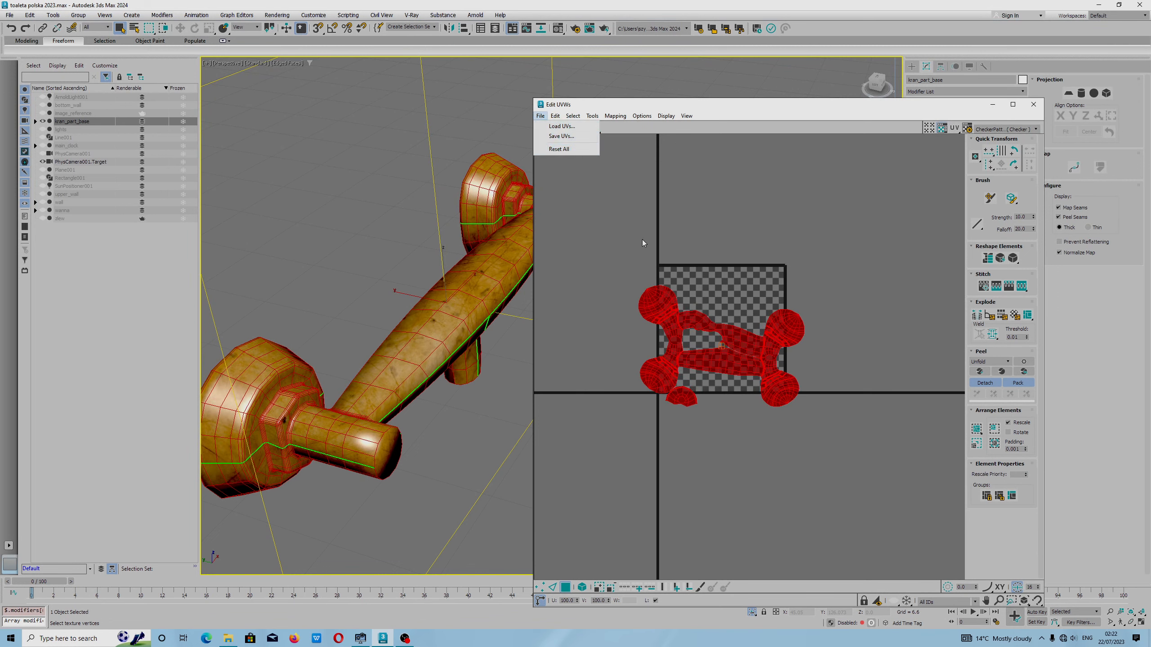
left_click(734, 104)
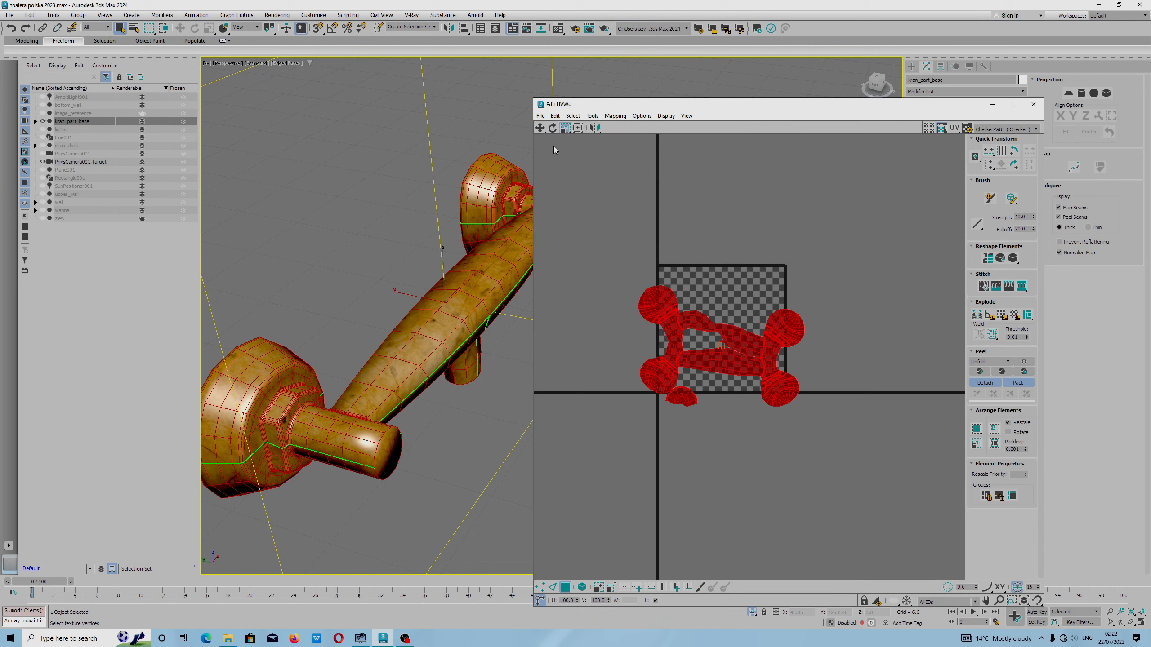
left_click(543, 117)
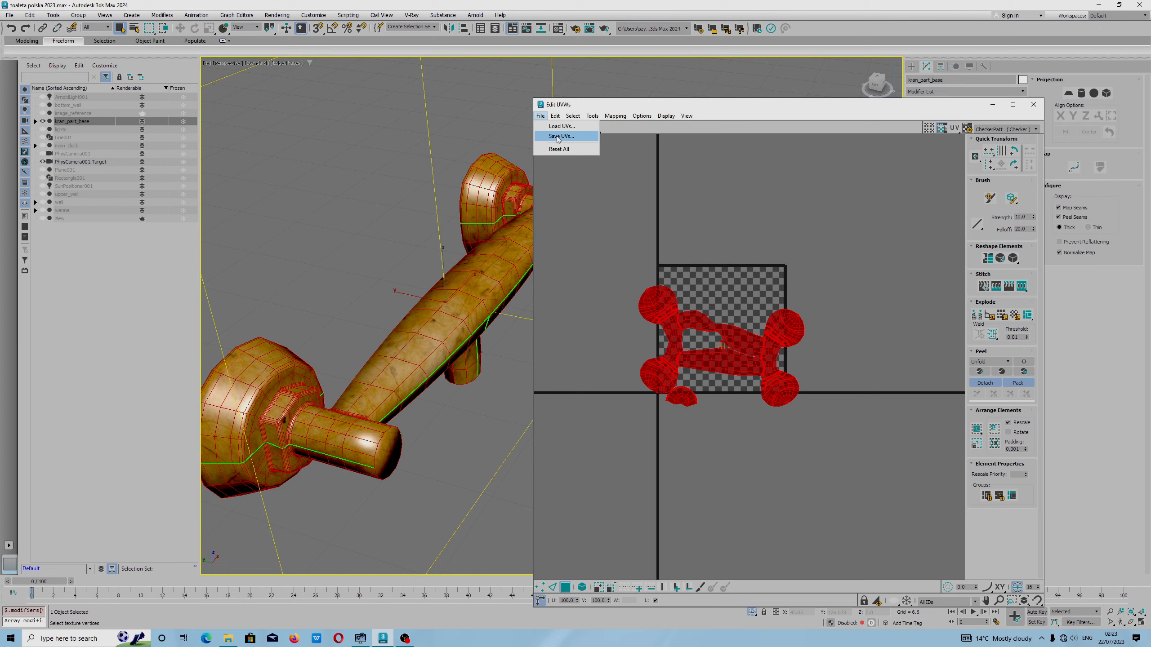
left_click(775, 109)
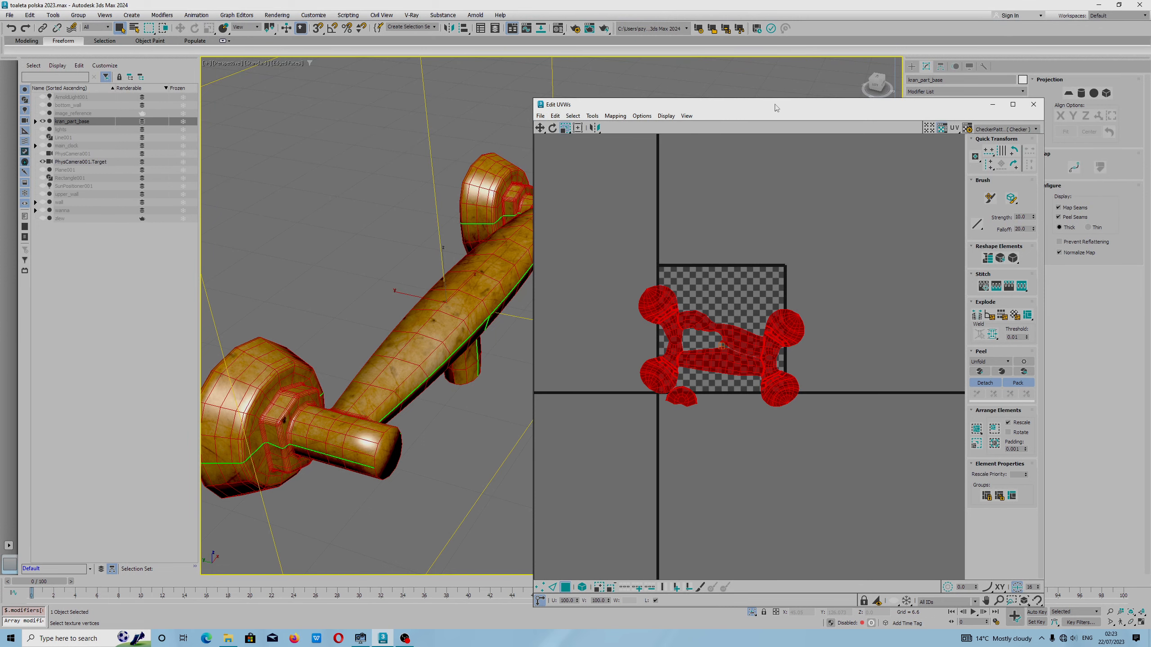
- Change the peel method in the peel settings from Unfold3D to LSCM (Legacy)
left_click_drag(929, 111, 802, 86)
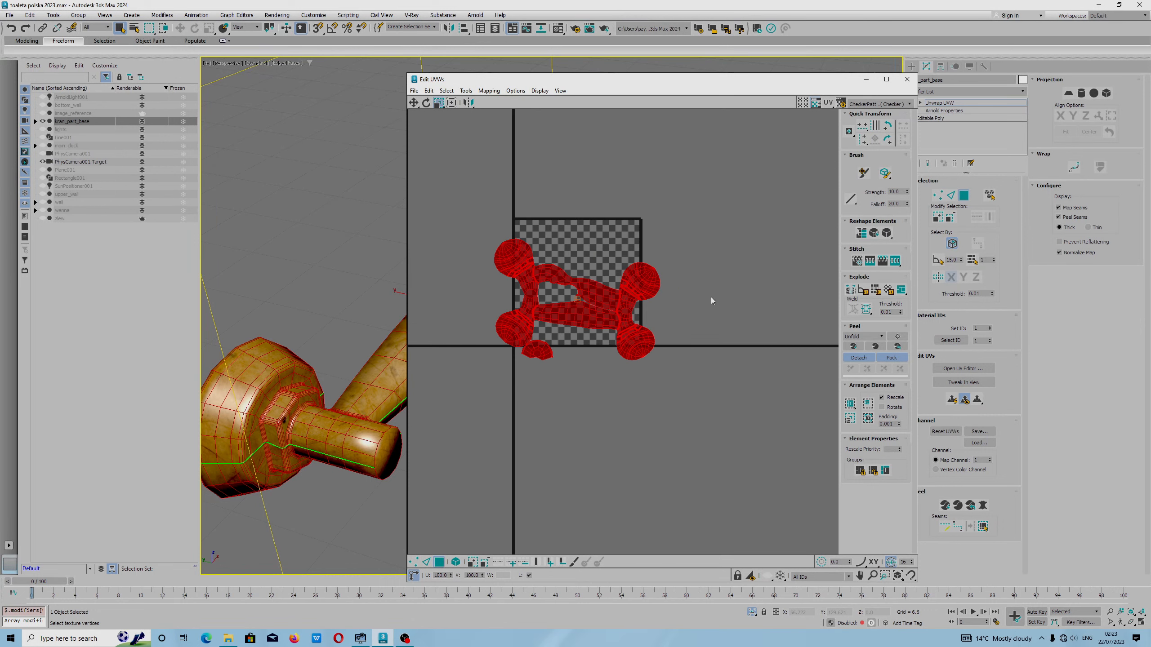
scroll(711, 297, "up", 3)
middle_click_drag(659, 276, 771, 277)
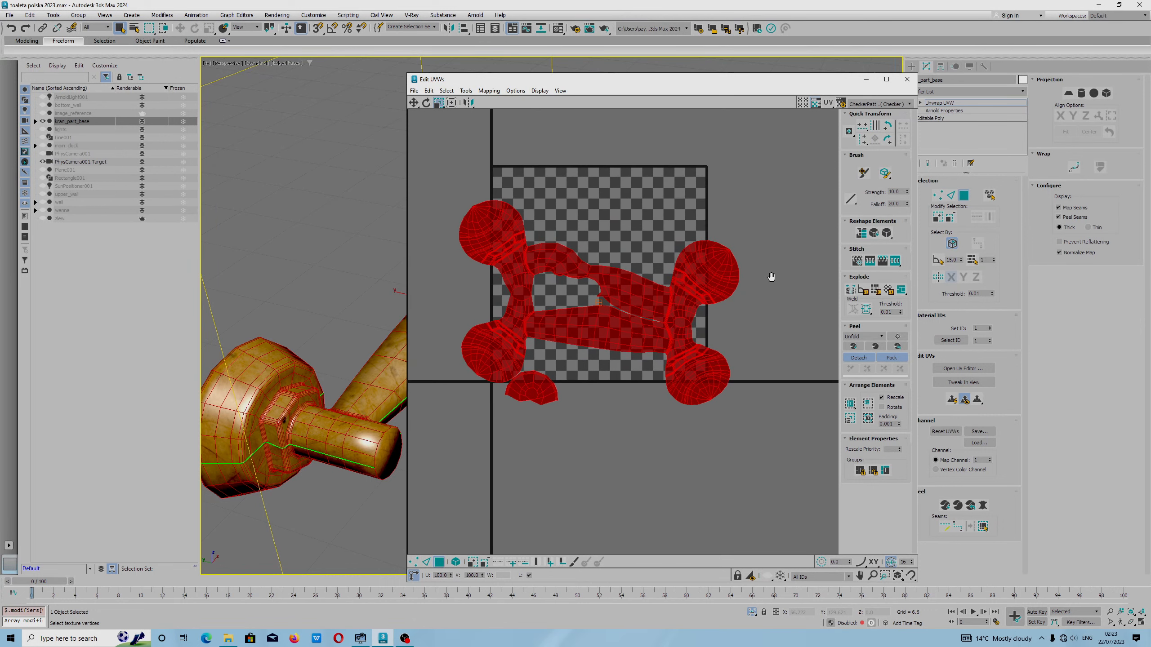
left_click(898, 336)
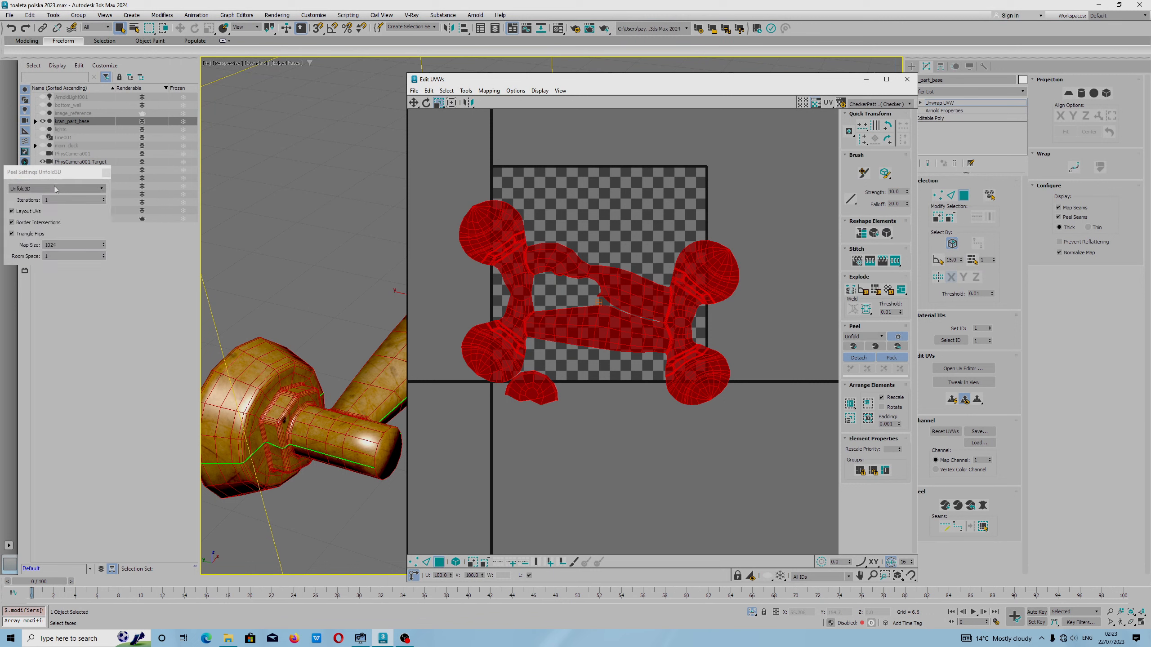
left_click(98, 190)
left_click(98, 190)
left_click(98, 190)
left_click(29, 196)
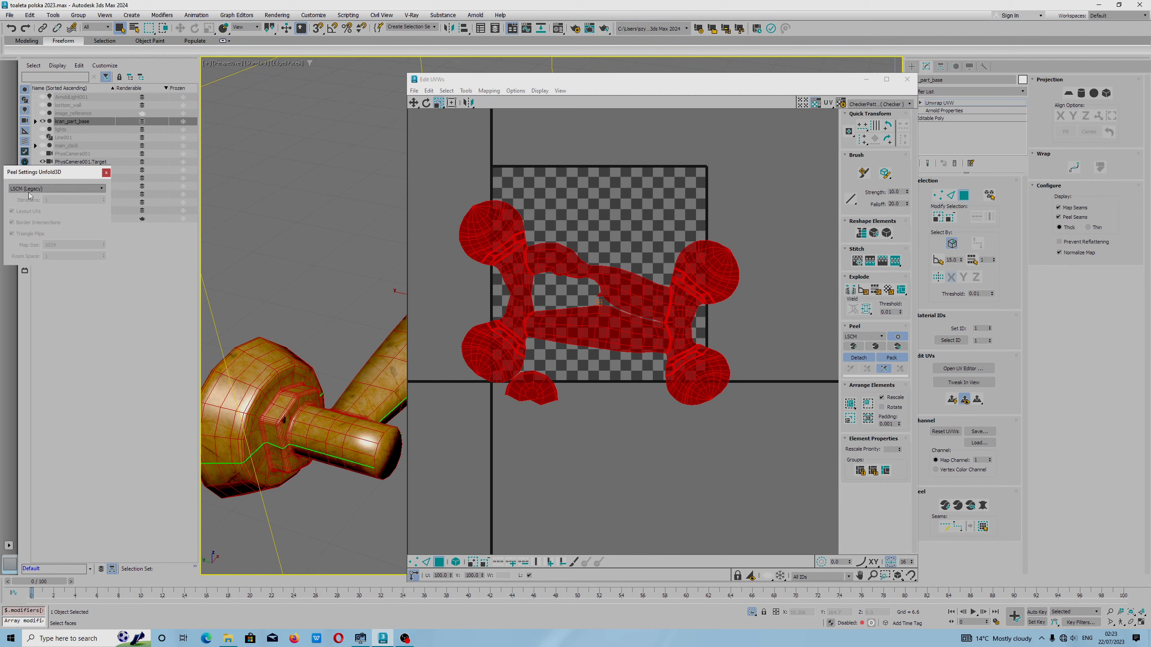
left_click(106, 173)
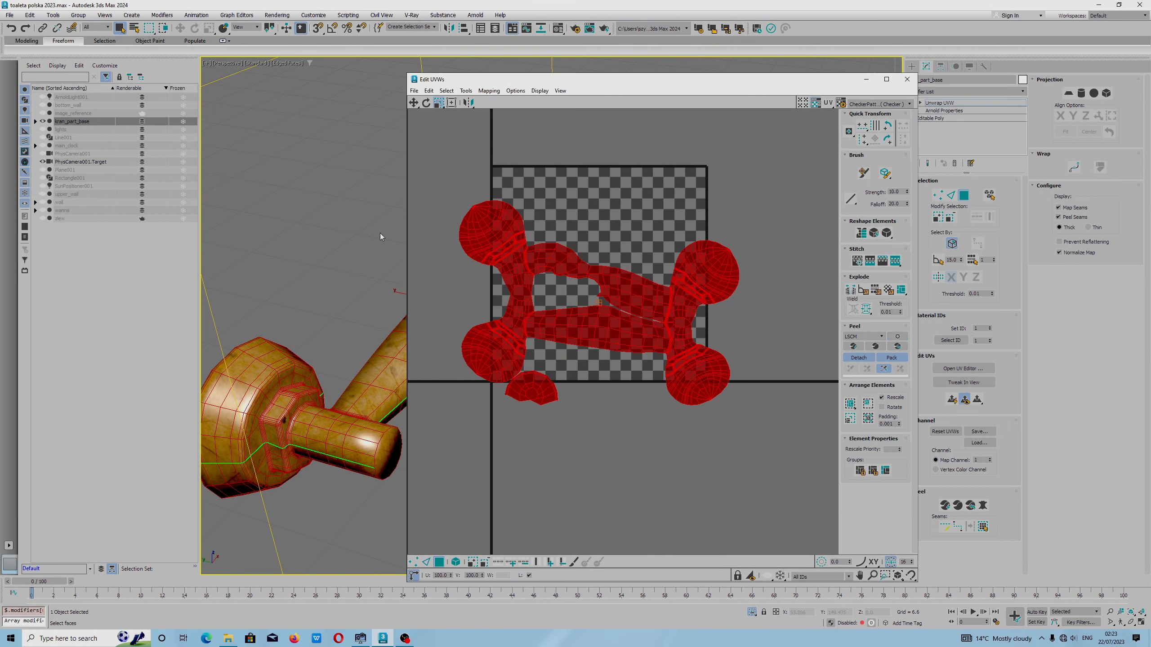
- Flatten the faces by polygon angle, replace the result with a planar projection and try Quick Peel on it
left_click(862, 292)
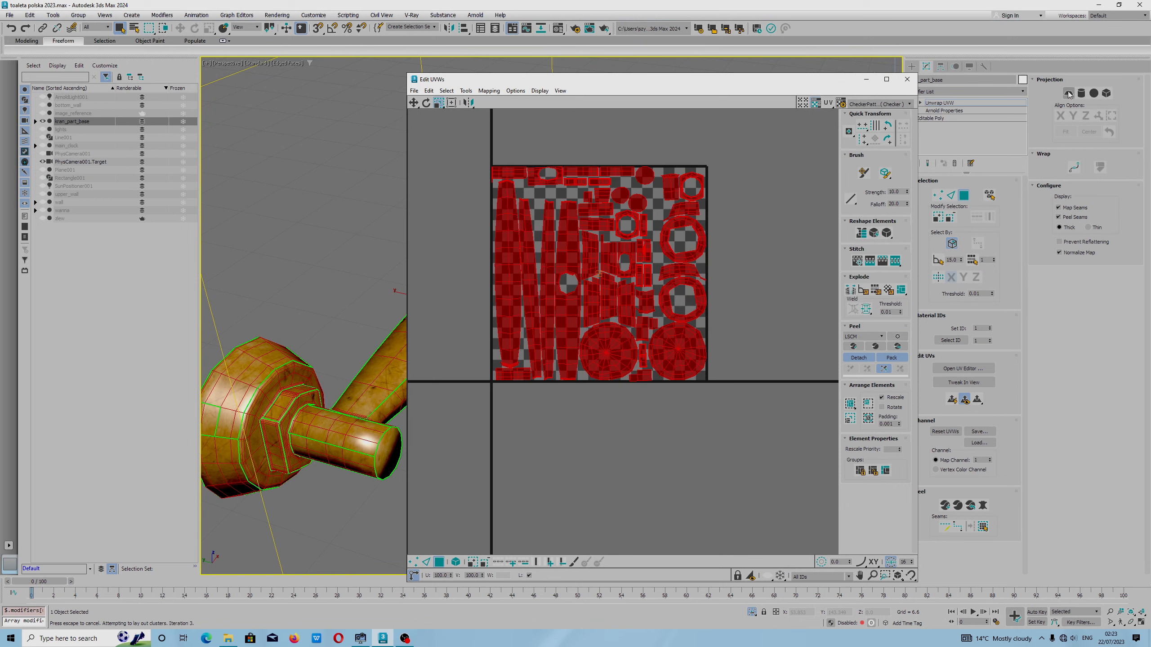
key("Escape")
left_click(854, 347)
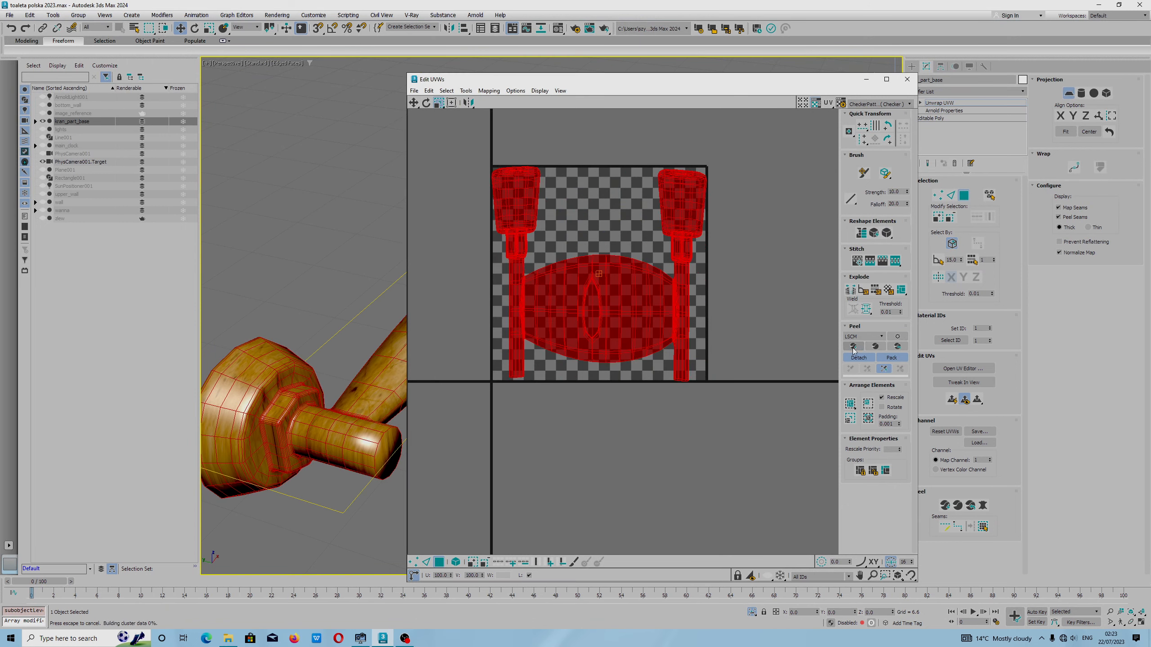
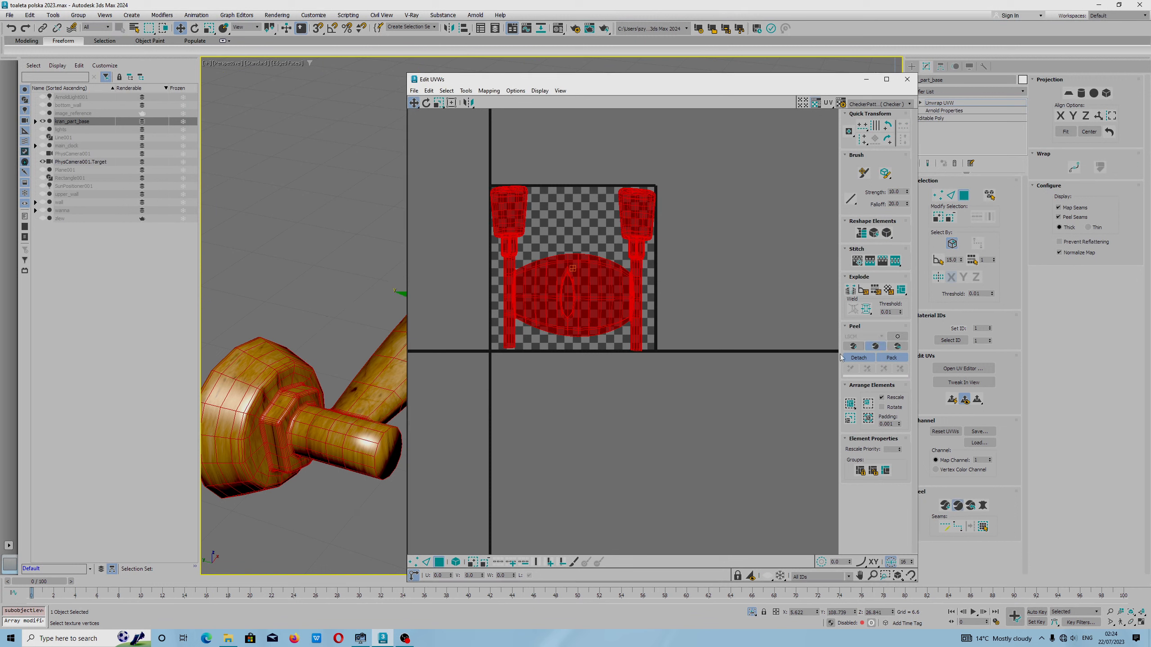
- Turn off the Detach option for peeling, retry Quick Peel and clear the face selection
left_click(862, 359)
left_click(853, 347)
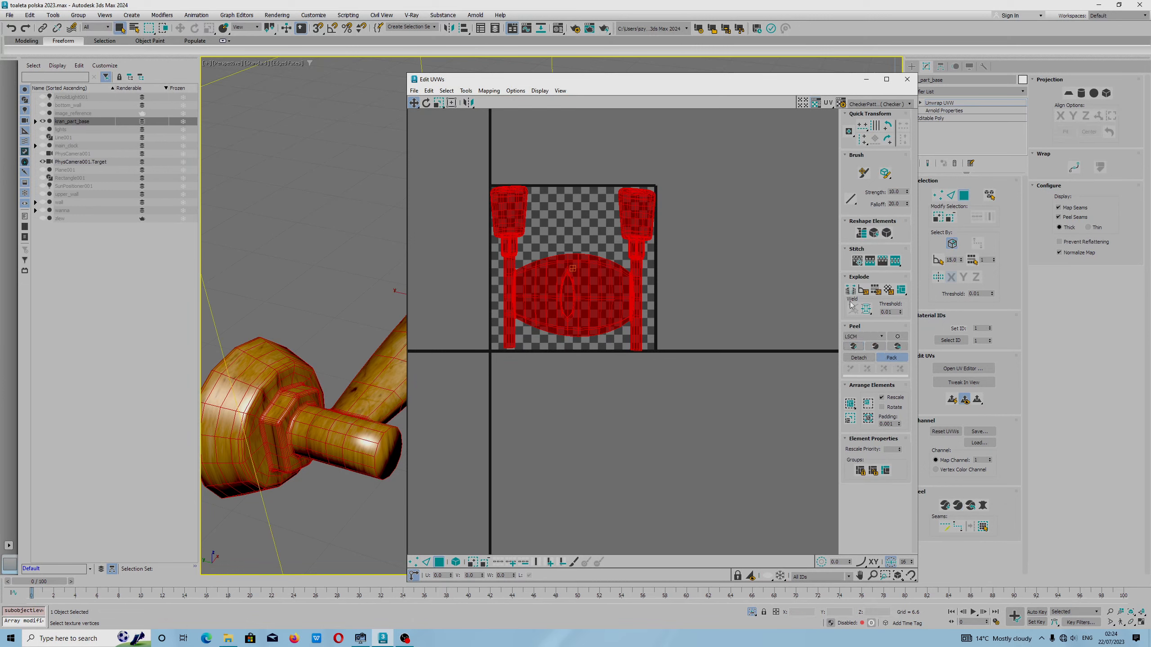
left_click(689, 277)
- Examine the projected UV layout and how the metal texture lies on the faucet's flange, crossbar and spout
scroll(570, 277, "down", 2)
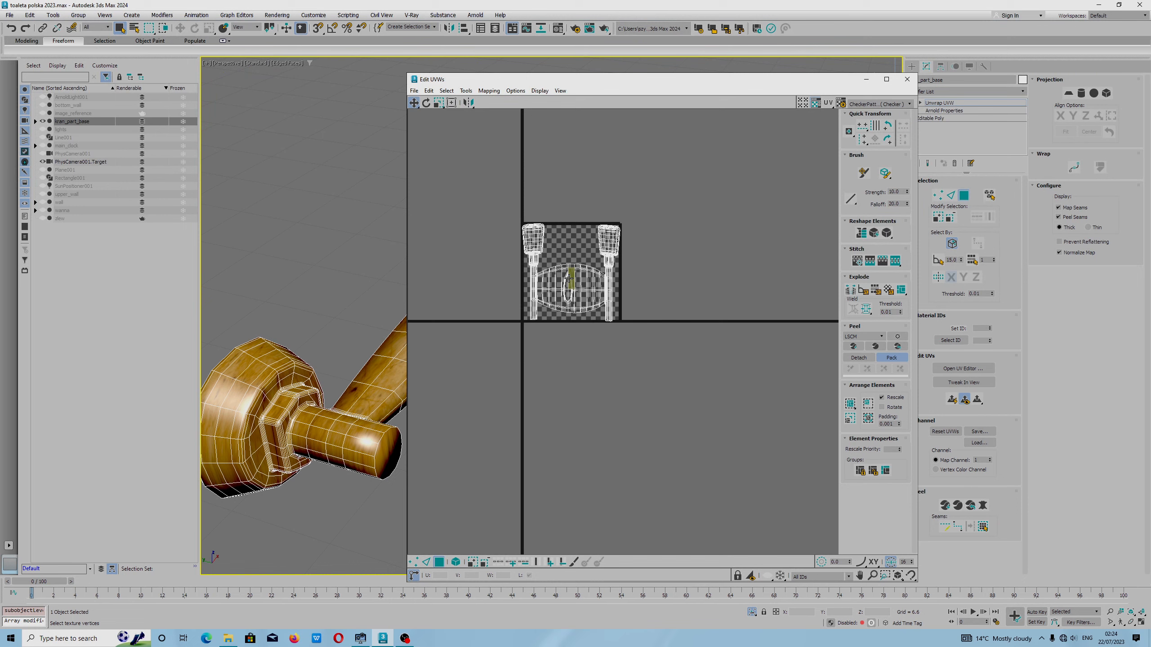
scroll(574, 280, "up", 3)
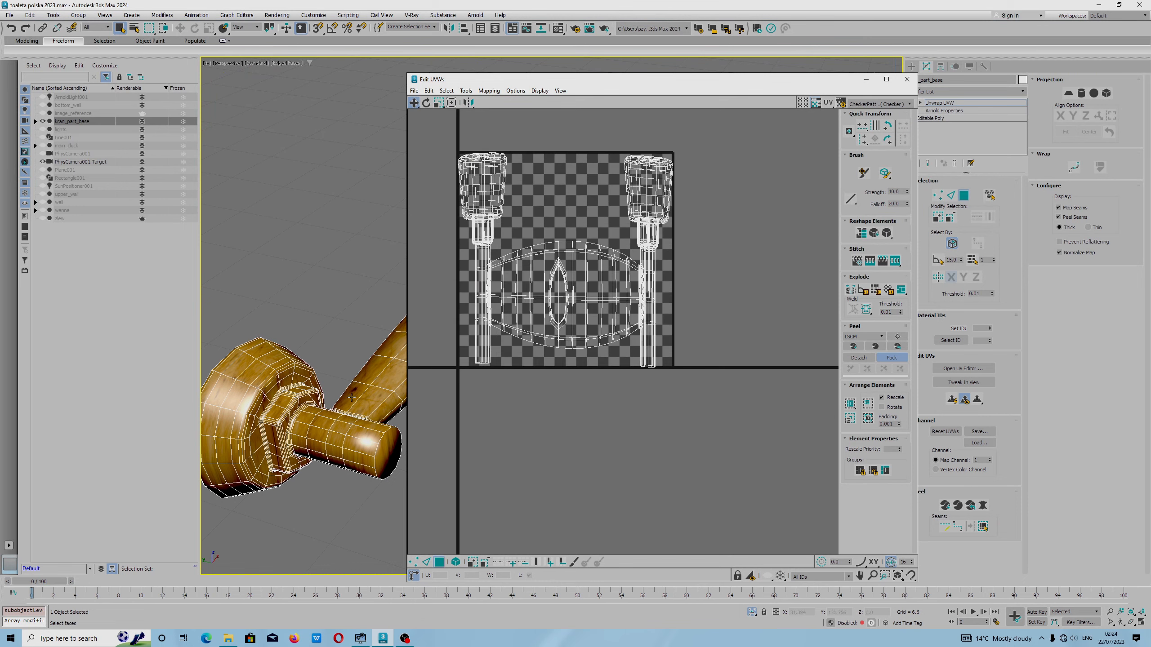
scroll(695, 340, "down", 1)
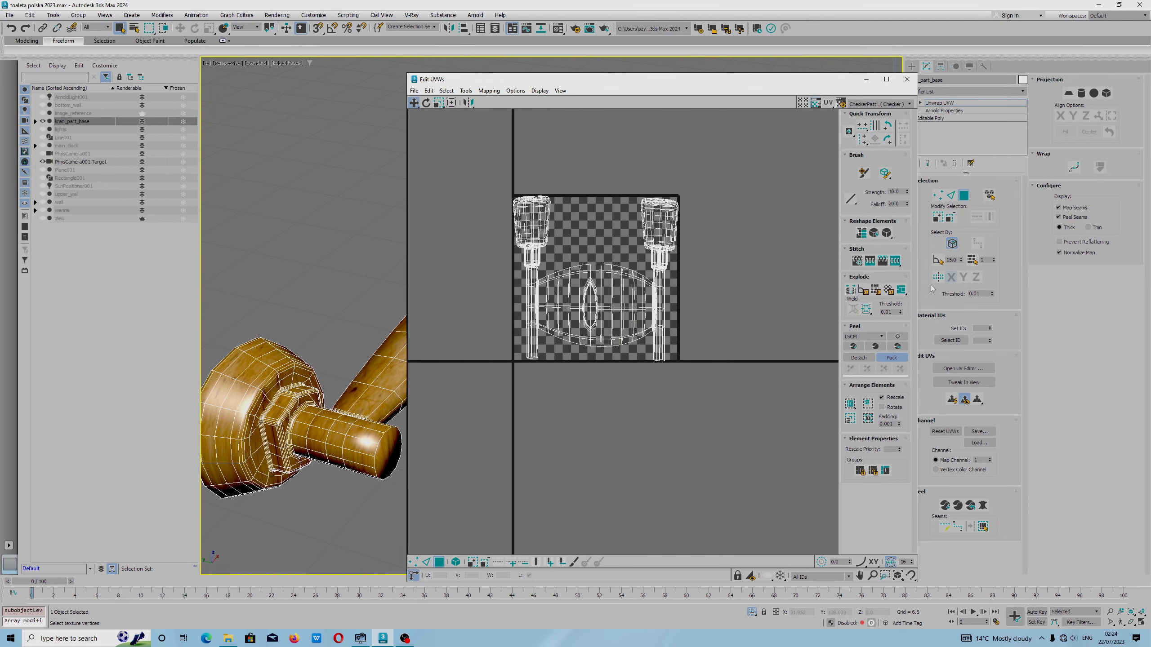
left_click_drag(531, 73, 622, 103)
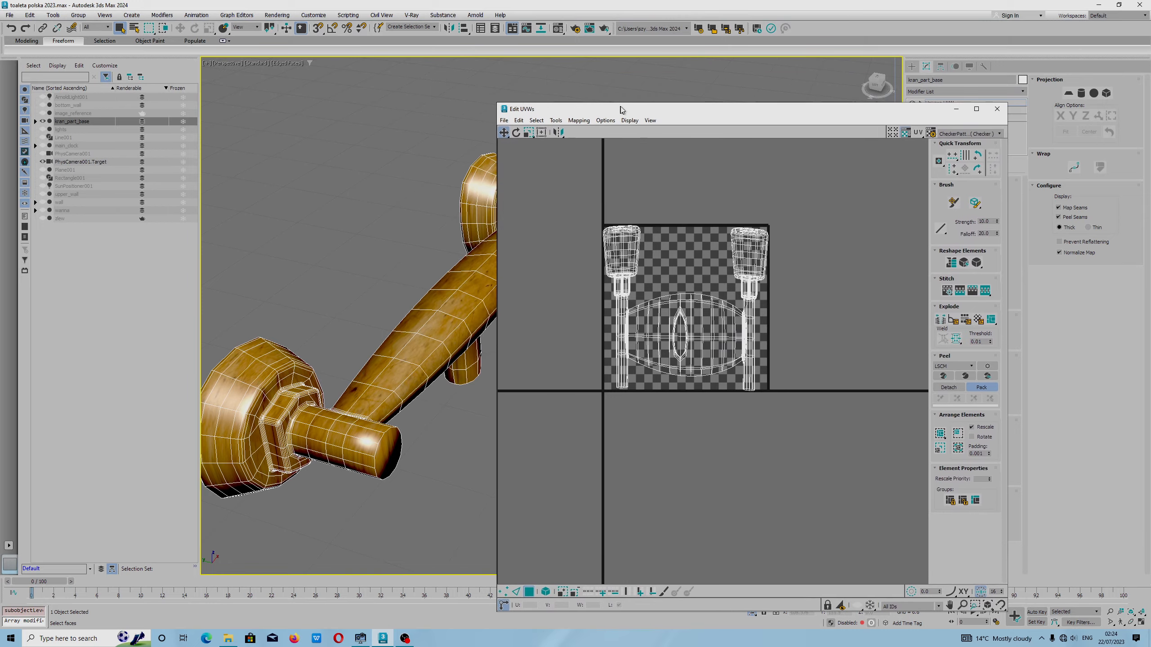
mouse_move(410, 358)
middle_mouse_down("alt")
mouse_move(442, 360)
mouse_move(421, 364)
mouse_move(394, 344)
middle_mouse_up("alt")
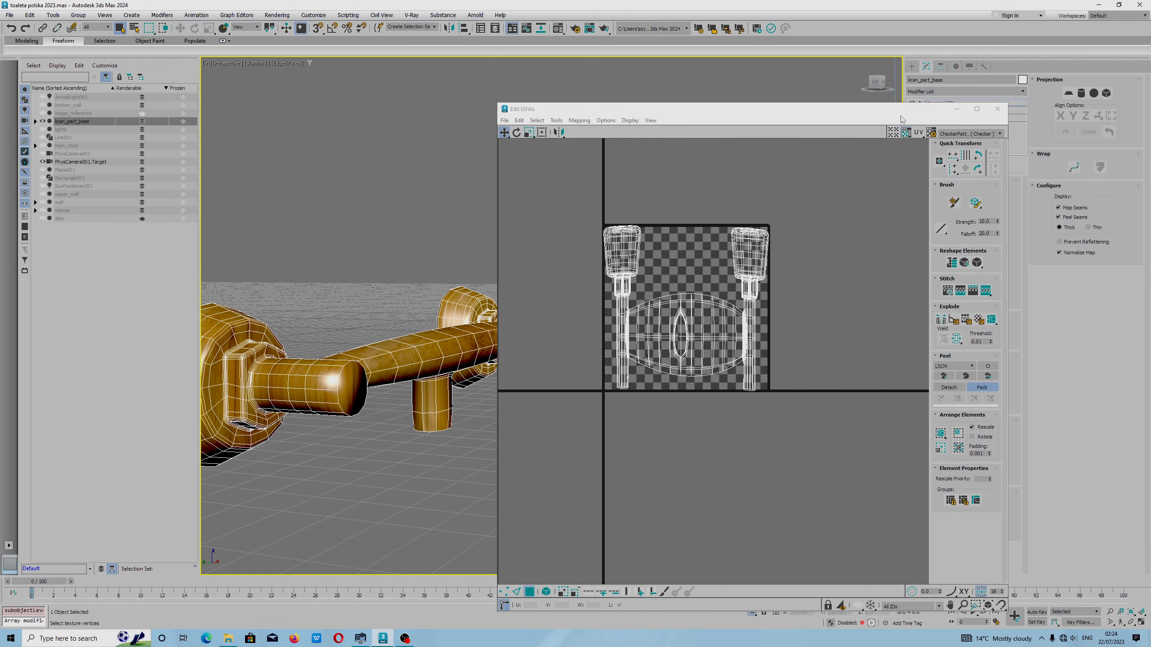
- Select edge loops along the crossbar and the pipe stub and convert them to peel seams
left_click_drag(832, 117, 722, 105)
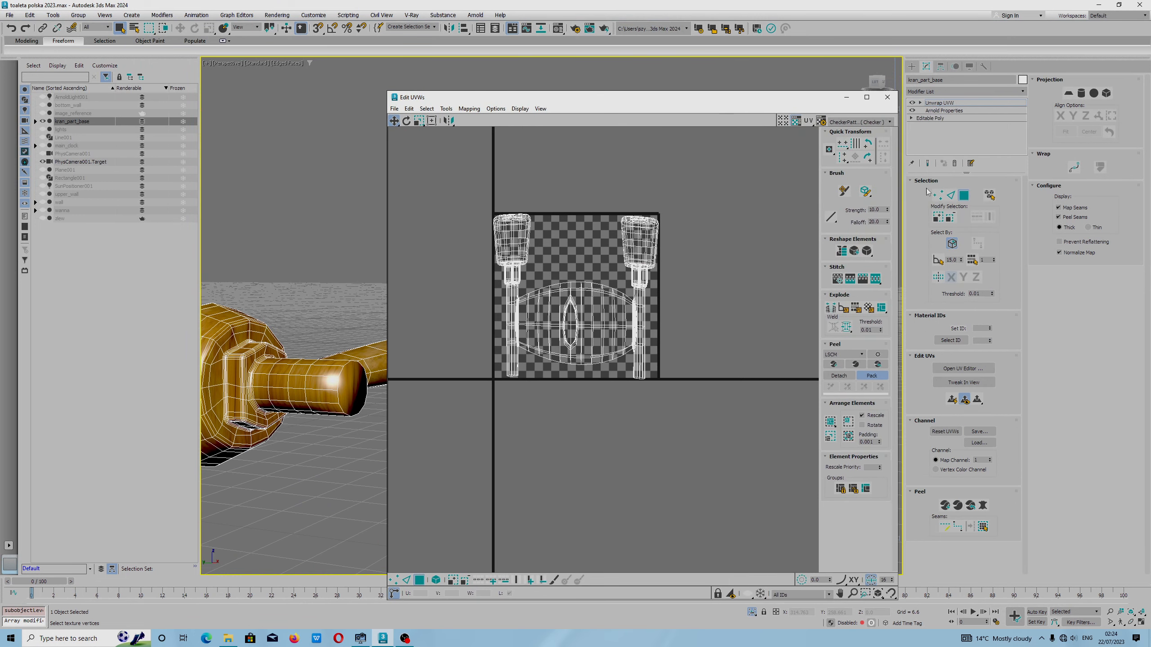
middle_click_drag(329, 360, 270, 371, "alt")
left_click_drag(539, 100, 693, 157)
double_click(431, 373)
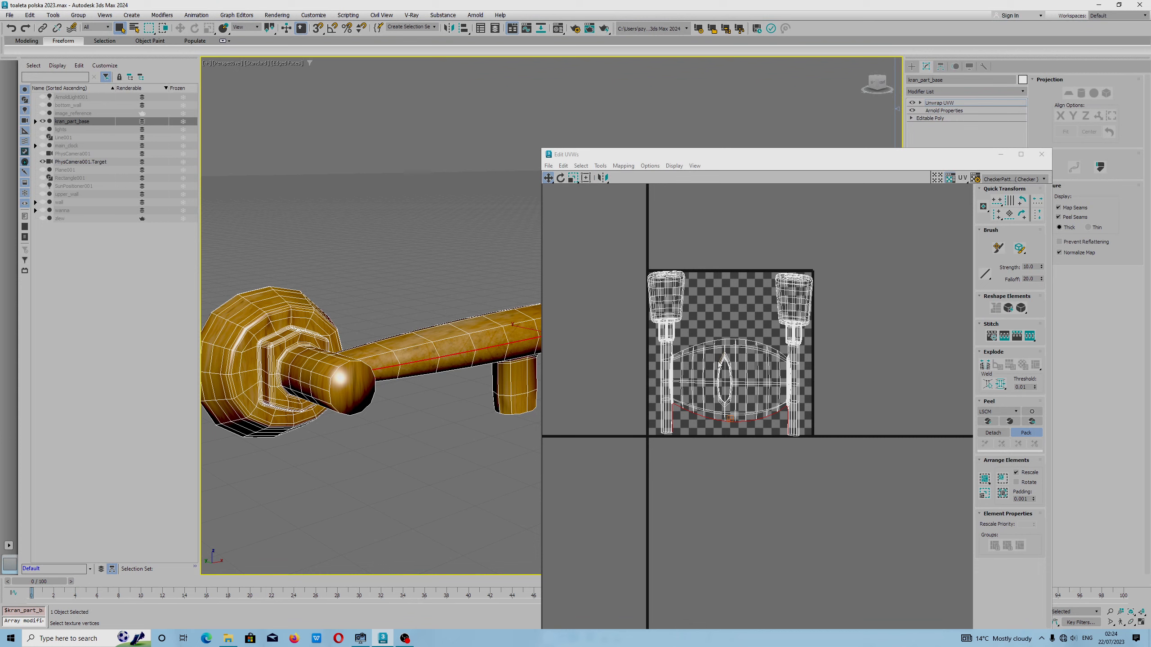
left_click_drag(938, 162, 778, 144)
middle_click_drag(356, 360, 335, 383, "alt")
double_click(333, 383)
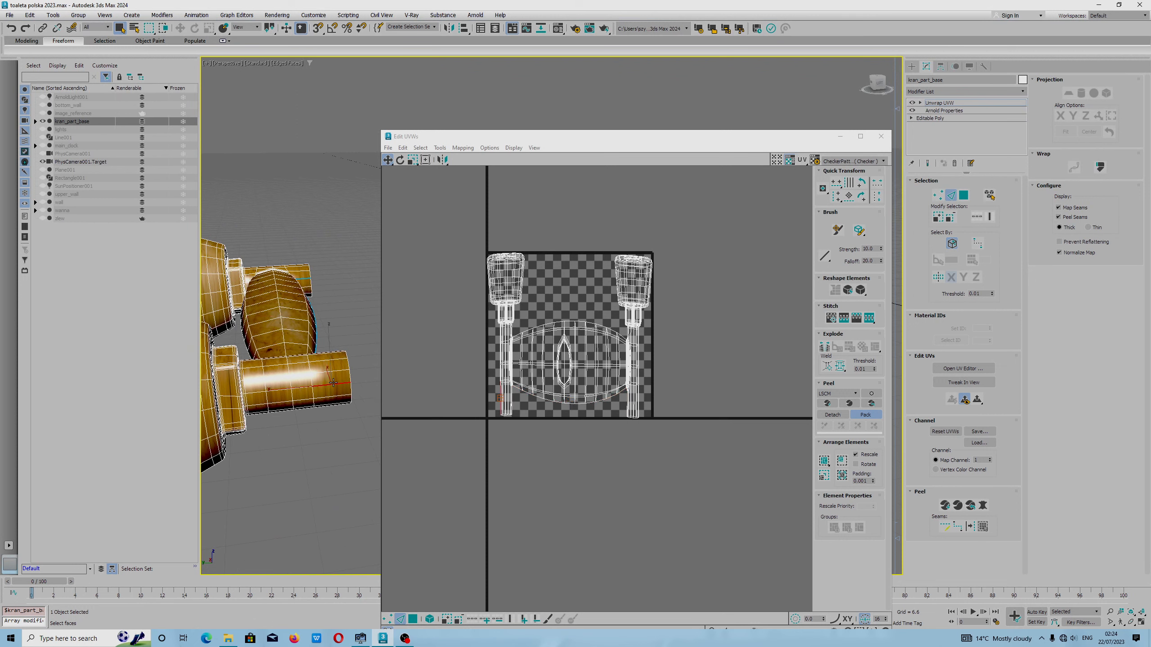
left_click(970, 527)
middle_click_drag(318, 357, 317, 413, "alt")
double_click(317, 413)
left_click(970, 527)
- Select the whole UV layout, unfold it in Peel Mode and pull its middle to reshape the peel
middle_click_drag(317, 385, 294, 306, "alt")
left_click_drag(468, 264, 686, 476)
left_click(850, 402)
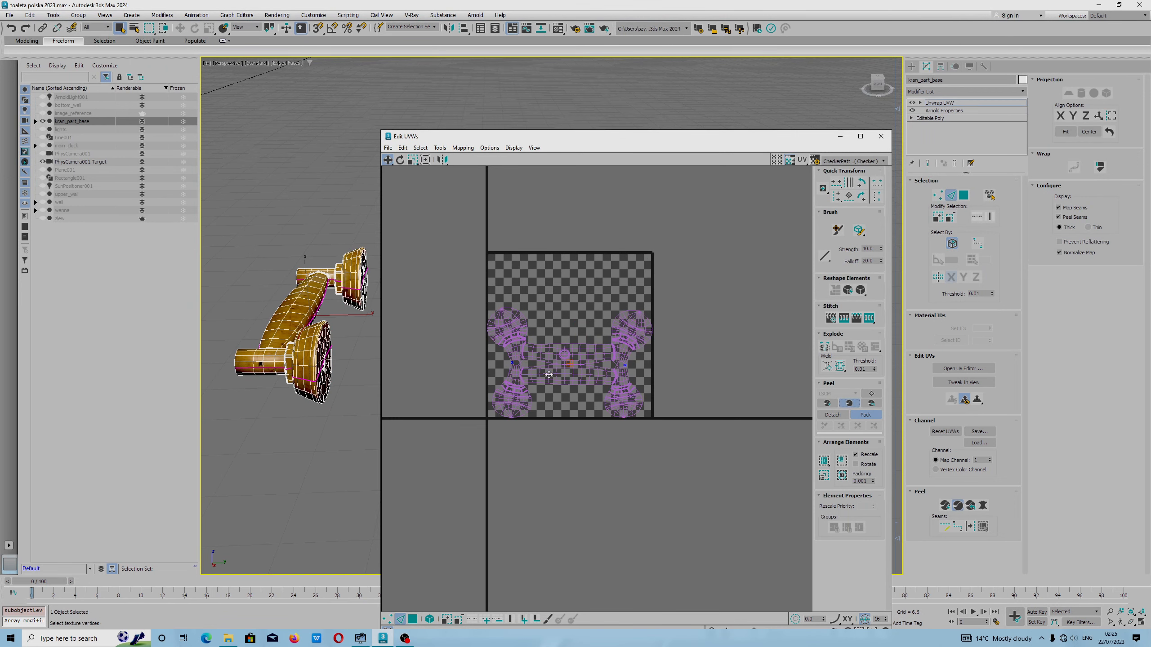
scroll(572, 382, "up", 3)
left_click_drag(343, 310, 319, 297, "alt")
middle_click_drag(319, 297, 304, 293, "alt")
scroll(309, 286, "up", 3)
scroll(304, 294, "down", 3)
left_click_drag(640, 133, 716, 124)
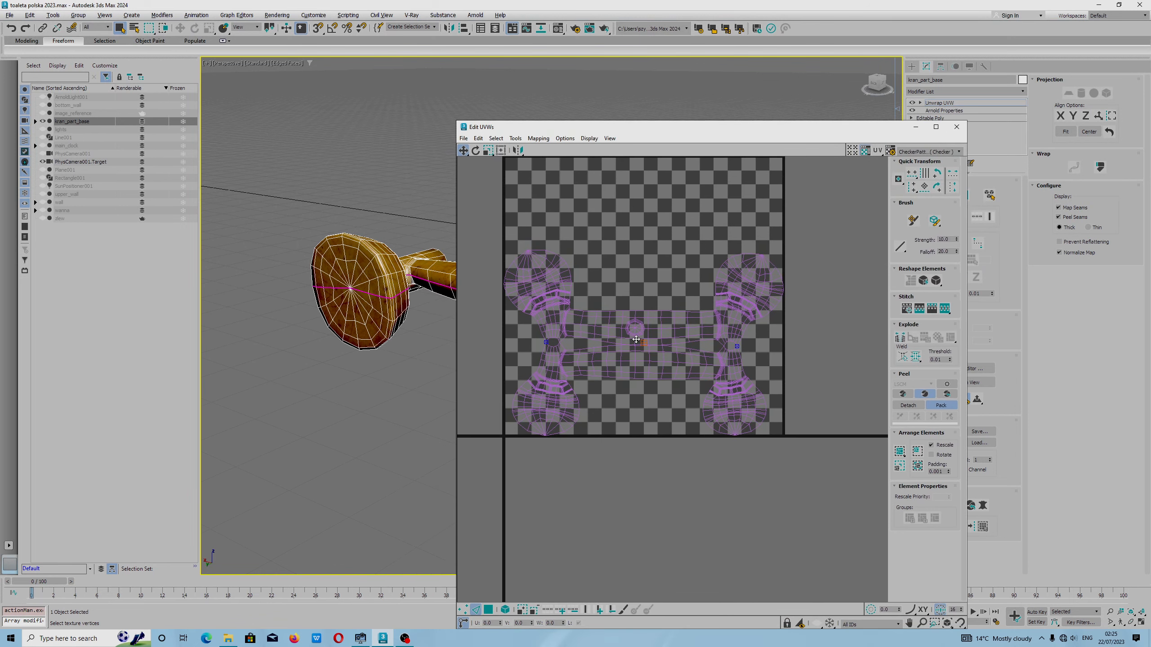
left_click_drag(640, 333, 656, 318)
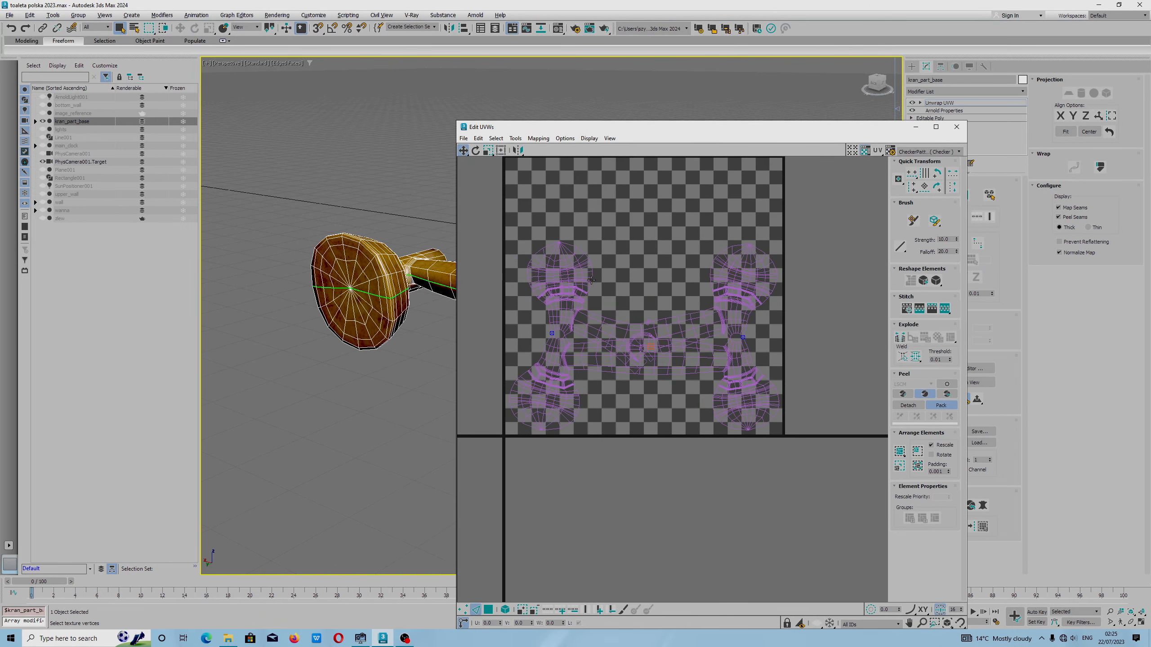
- Toggle Peel Mode on the pulled layout again and select all of its edges
left_click(545, 229)
left_click_drag(712, 469, 857, 421)
left_click(925, 394)
left_click(924, 394)
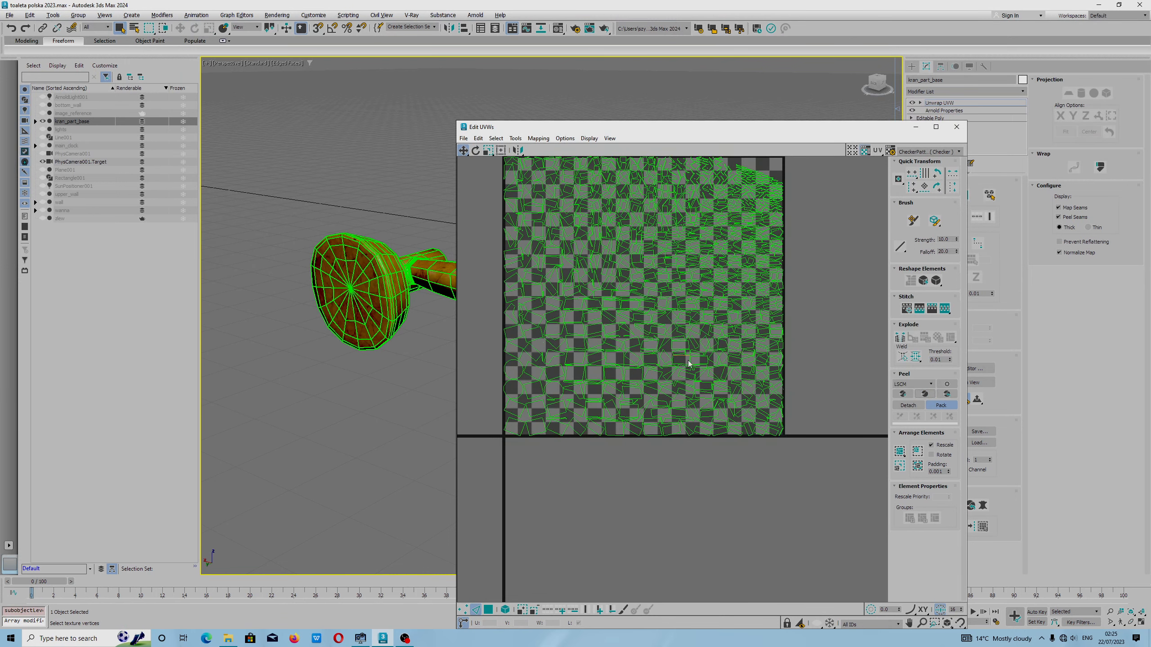
scroll(686, 378, "down", 3)
left_click_drag(575, 264, 740, 431)
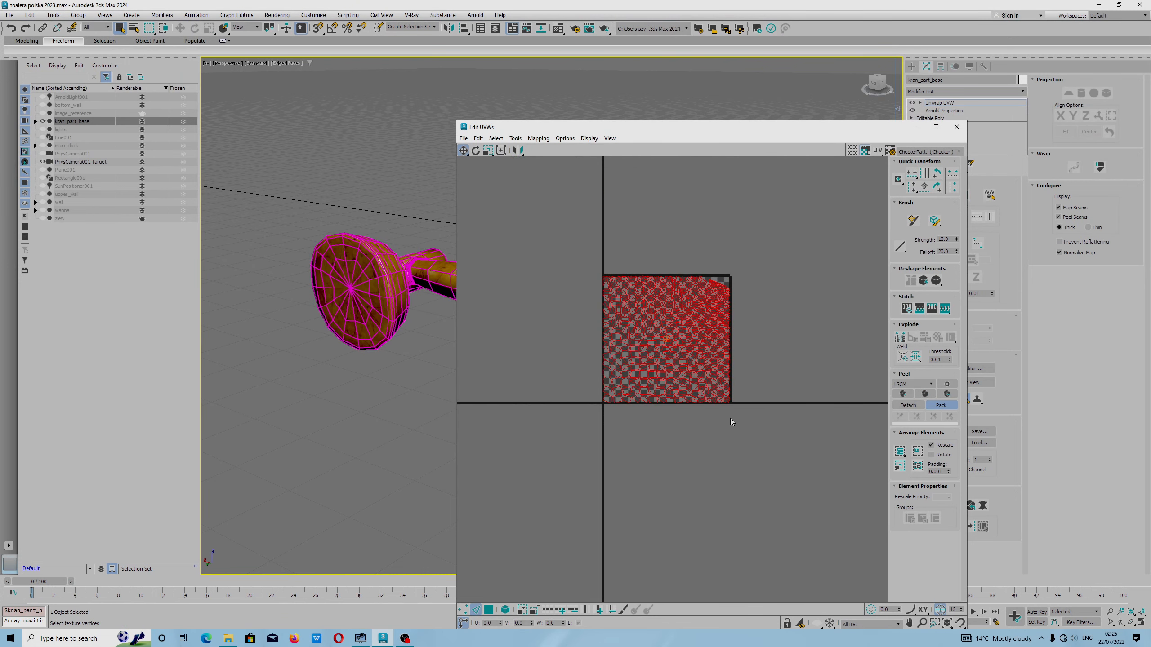
- Select all faces, apply a planar projection, turn off Pack and try Quick Peel on the projection
left_click_drag(867, 126, 788, 145)
left_click(964, 195)
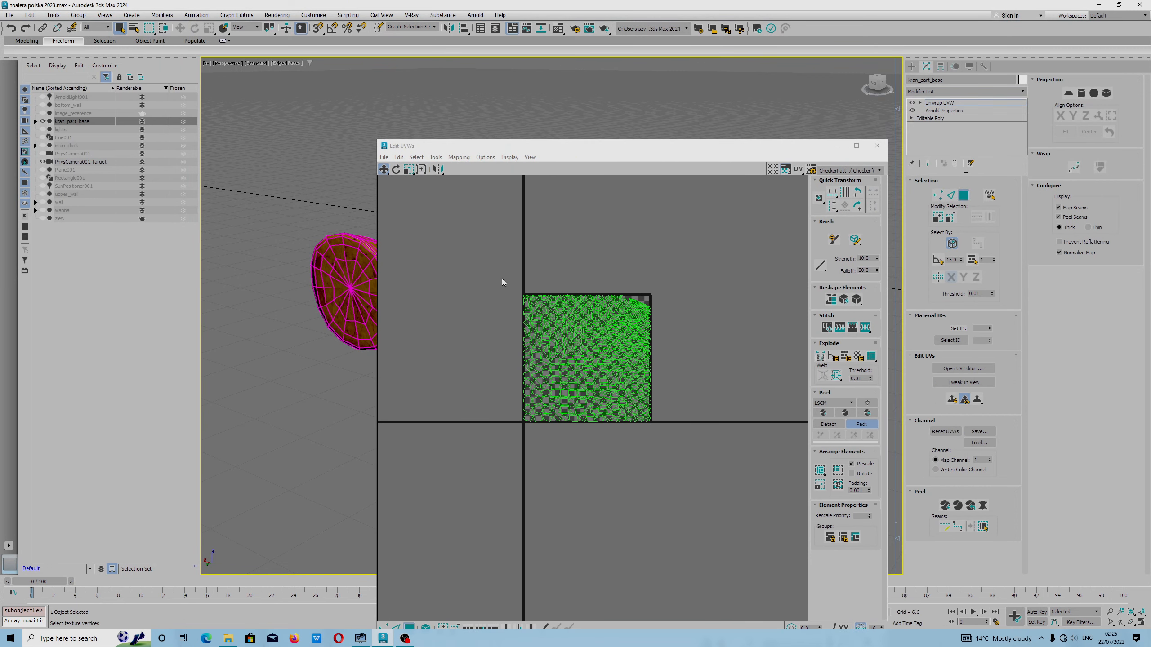
left_click_drag(501, 279, 702, 449)
left_click(1070, 96)
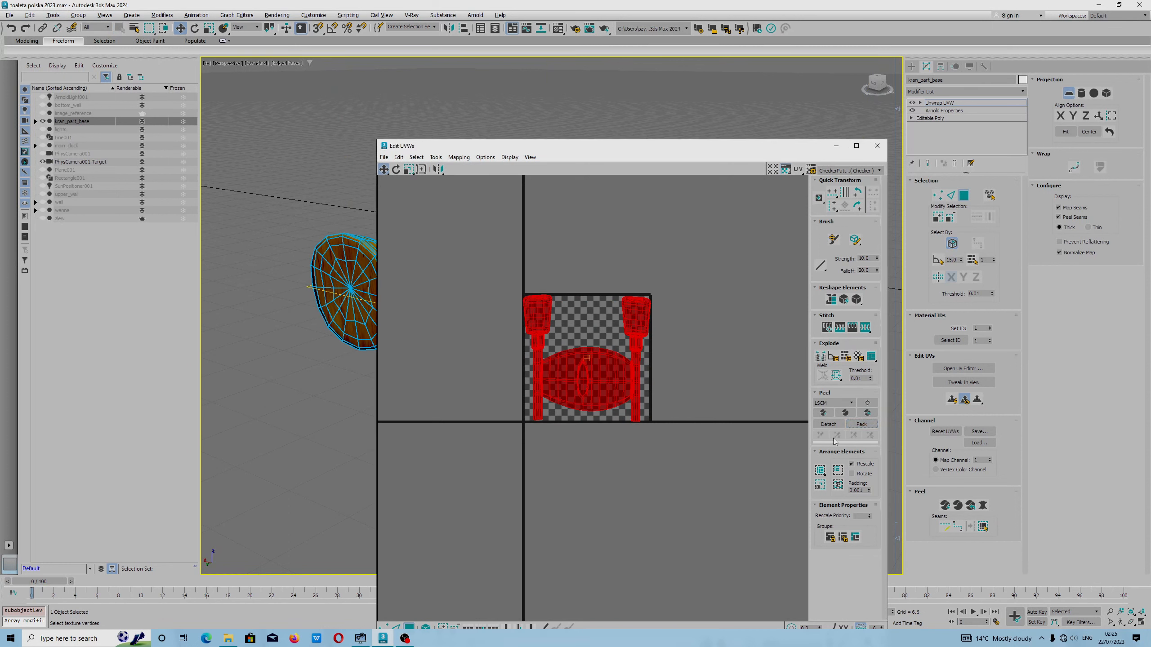
left_click(824, 416)
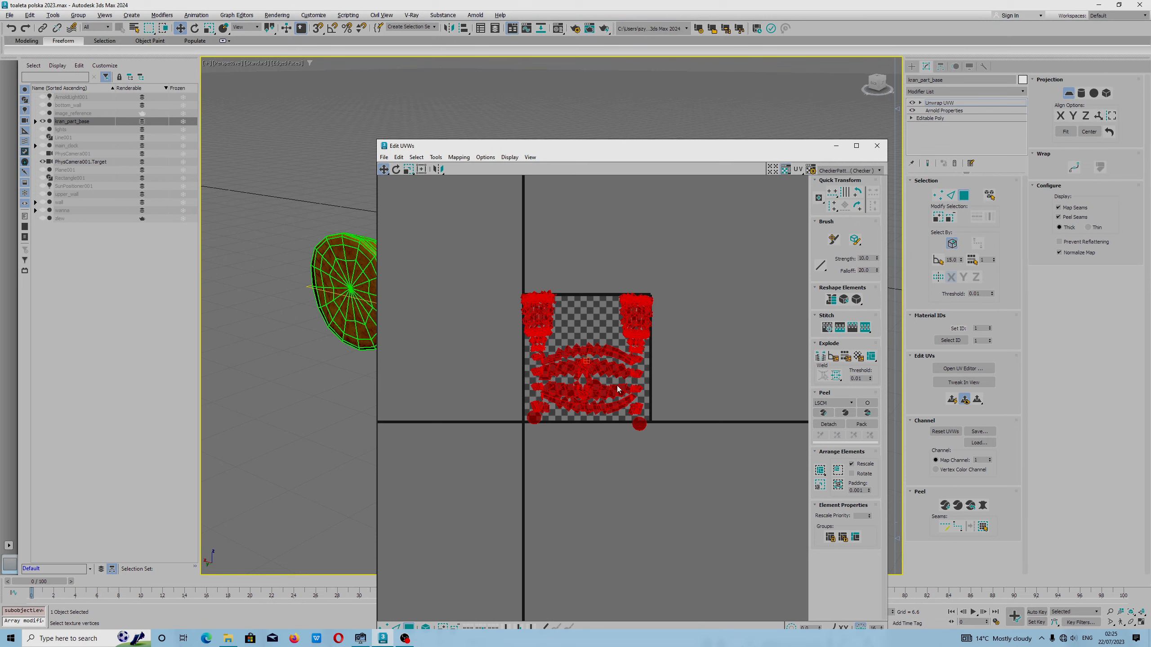
- Hide the map seams and examine how the metal texture lies on the faucet's crossbar and flanges
left_click_drag(637, 150, 561, 375)
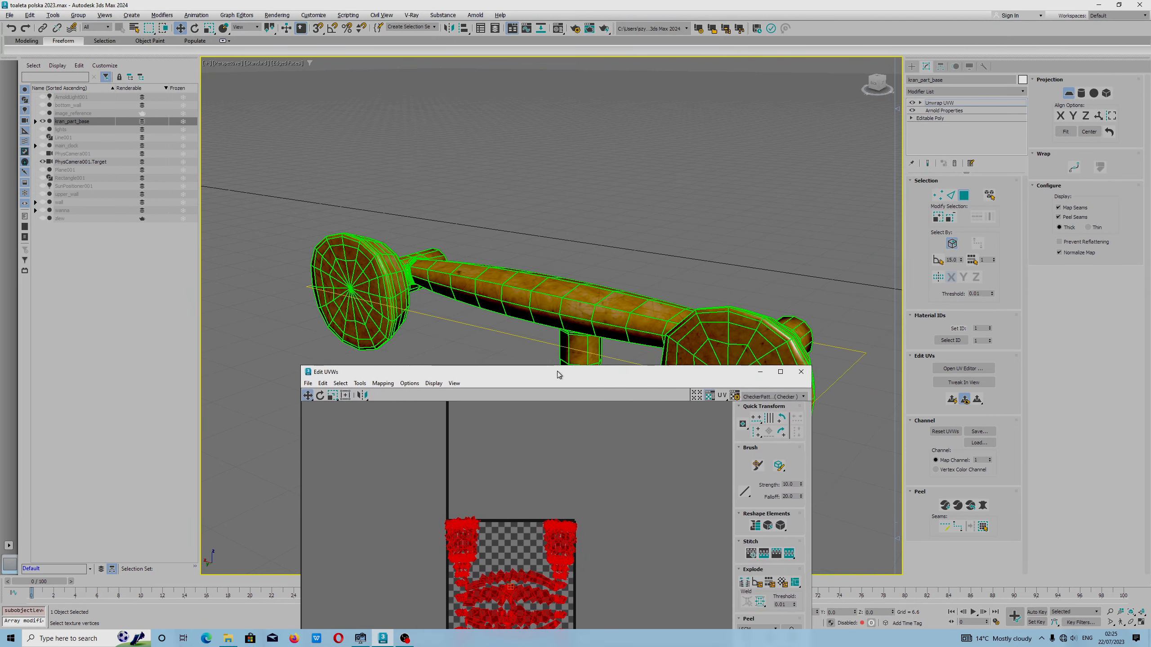
left_click(1058, 208)
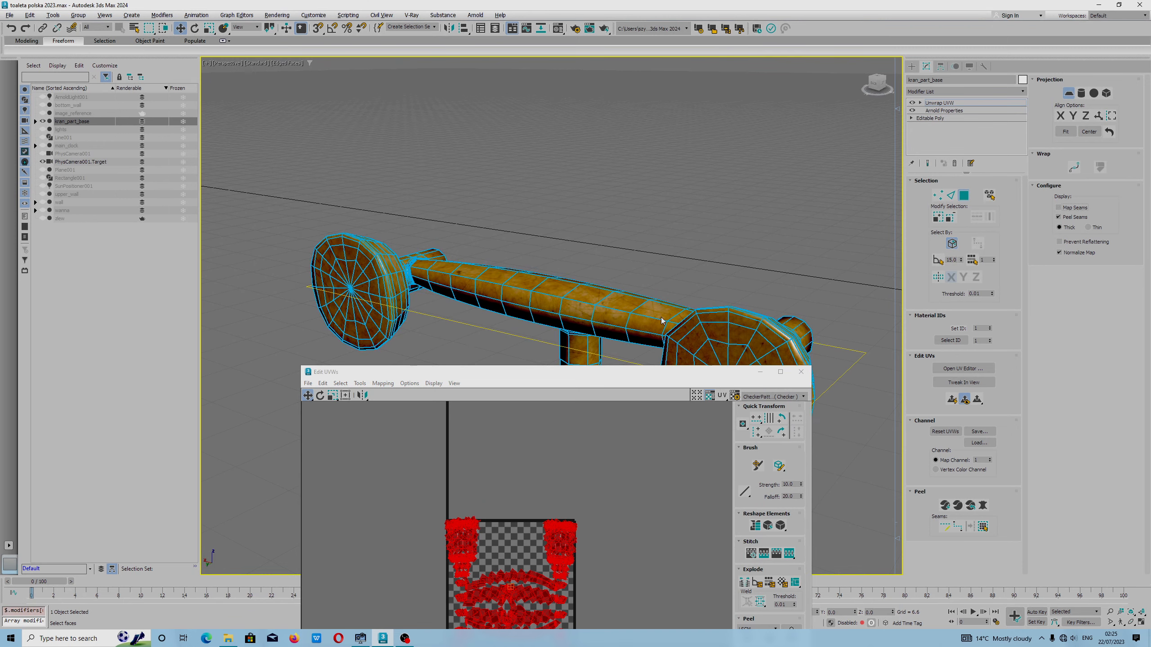
middle_click_drag(660, 321, 544, 222, "alt")
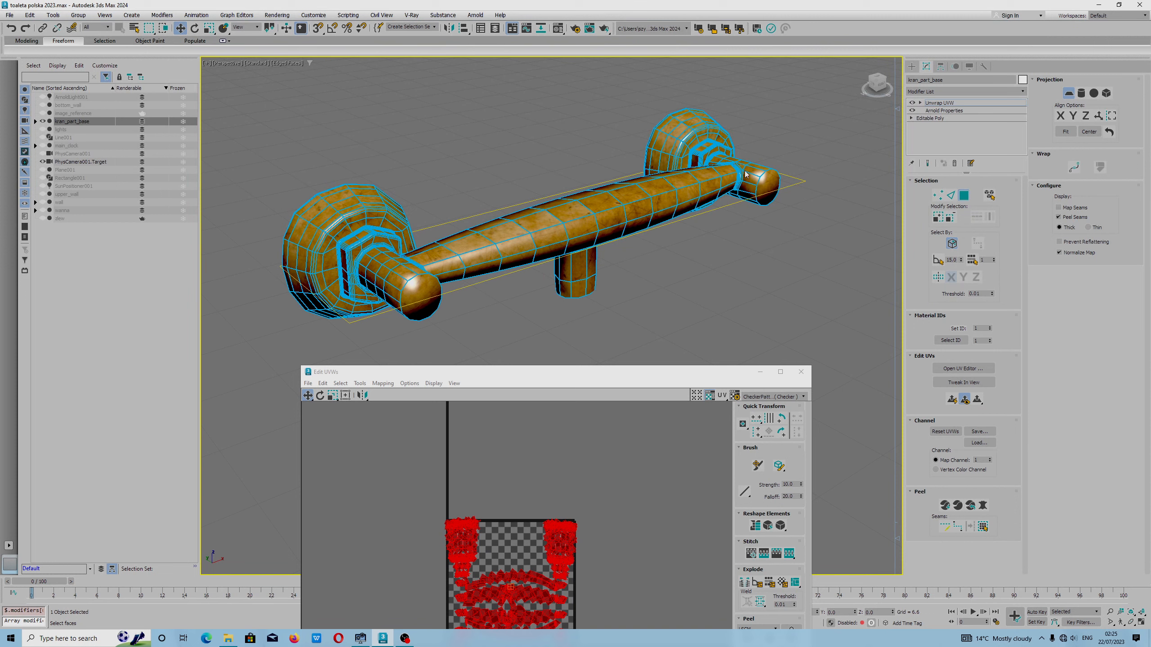
- Remove the Unwrap UVW modifier from the faucet base
left_click(913, 104)
right_click(699, 151)
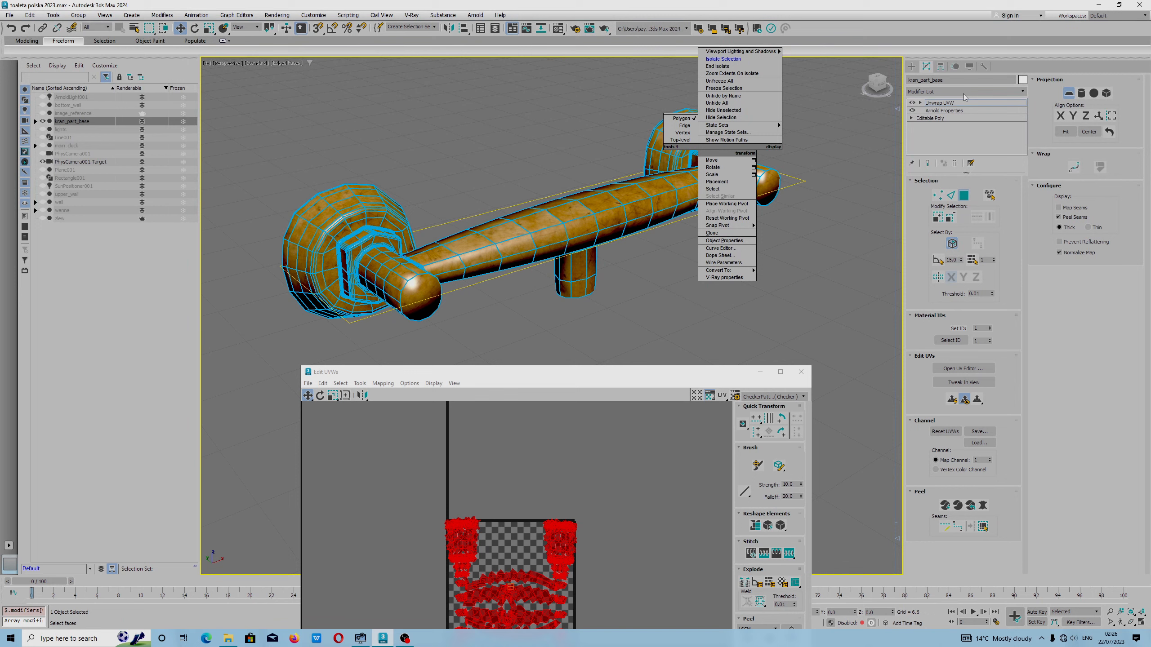
right_click(958, 104)
left_click(975, 130)
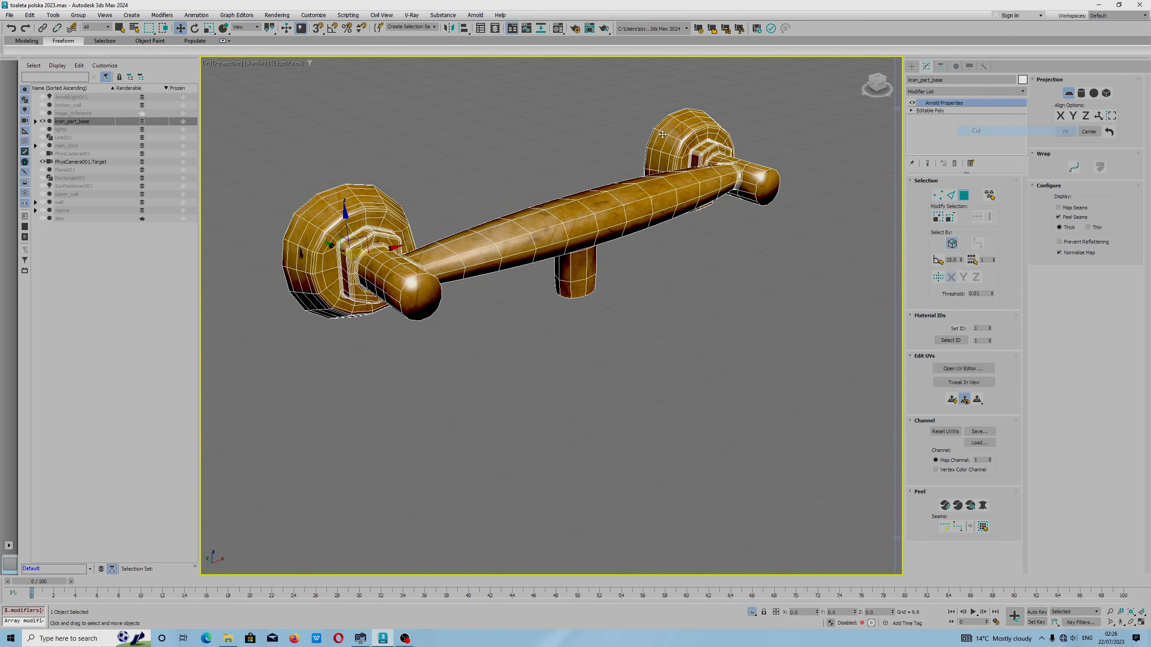
- Add a fresh Unwrap UVW modifier with map seams hidden and seam display set to Thin
left_click(161, 16)
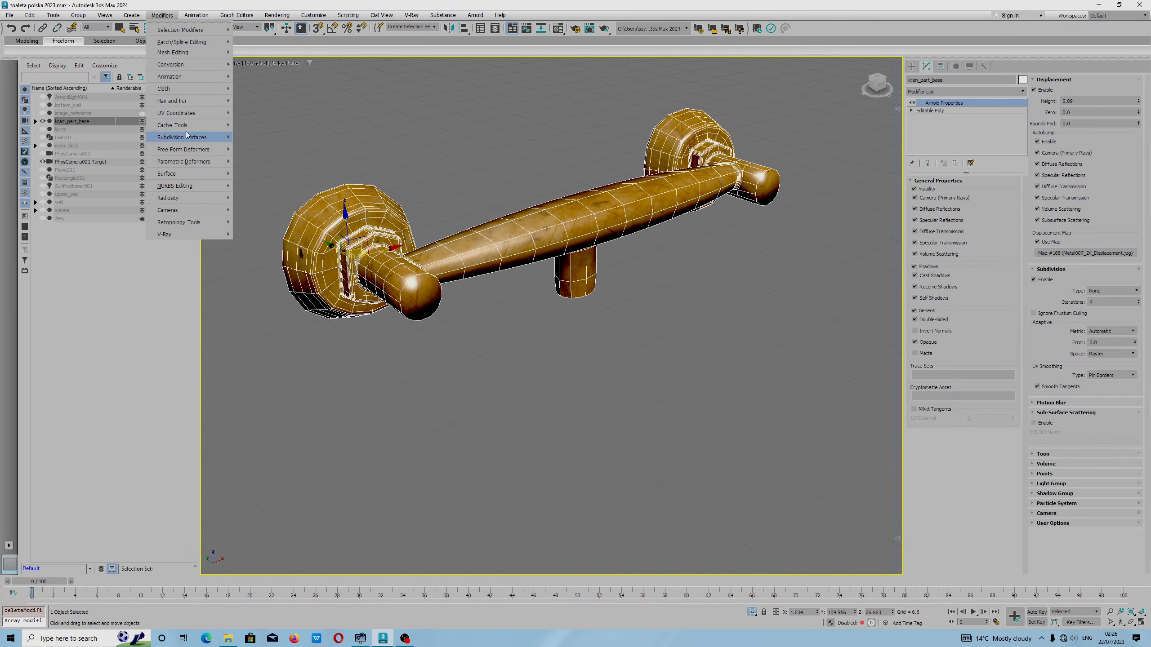
left_click(193, 117)
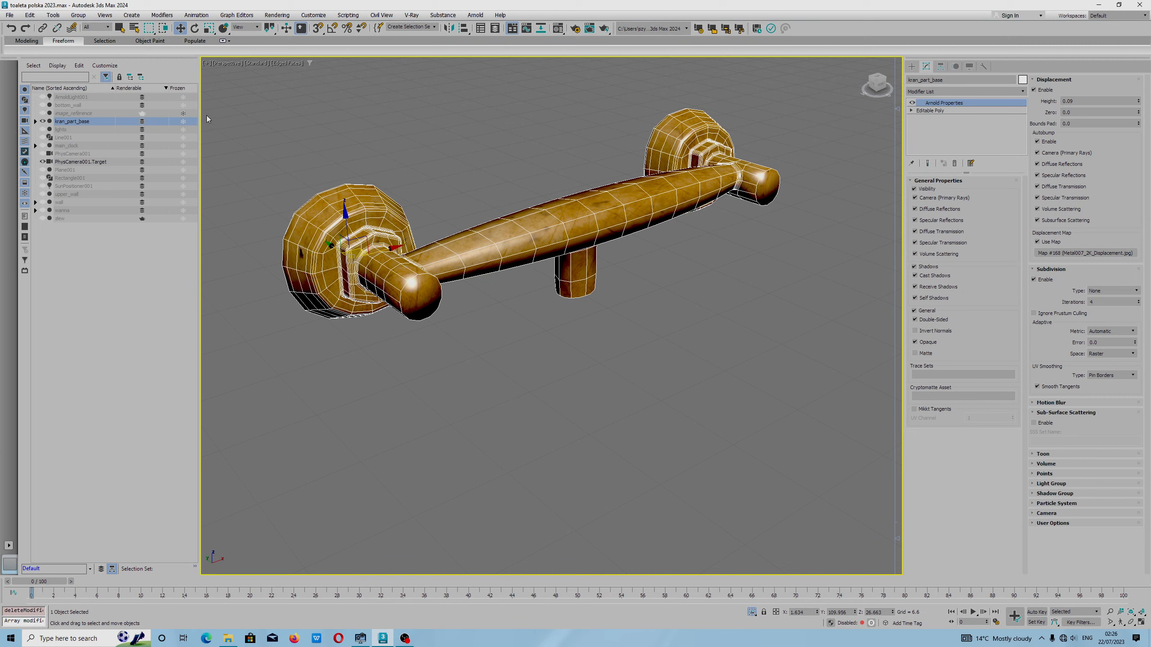
left_click(162, 15)
mouse_move(179, 113)
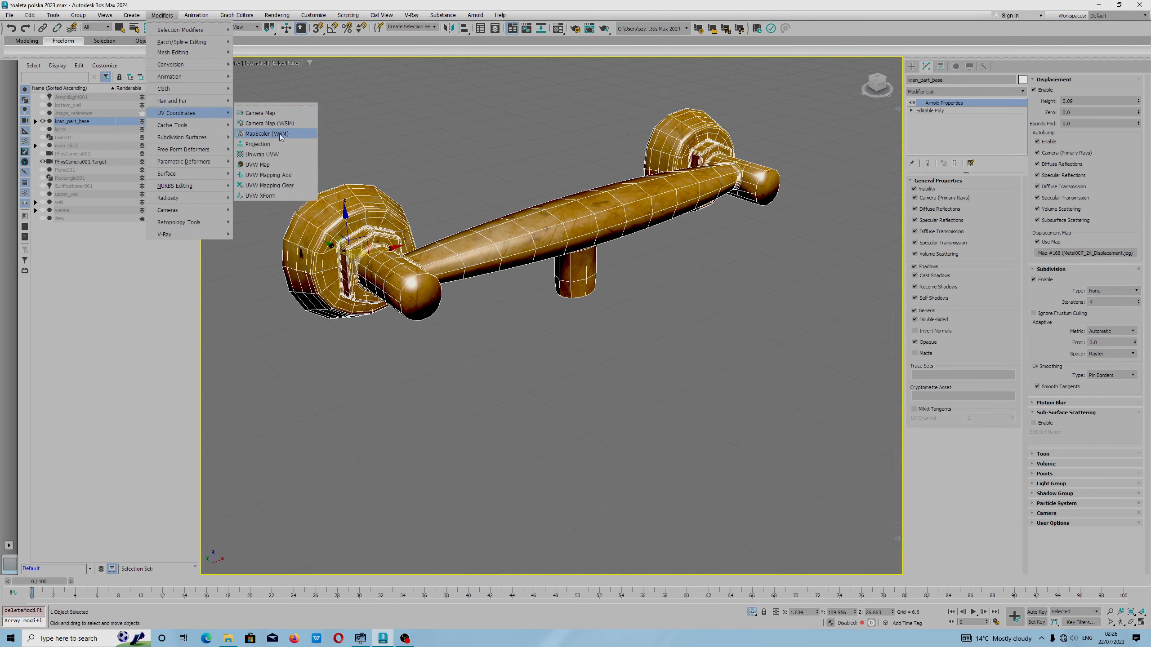
left_click(262, 155)
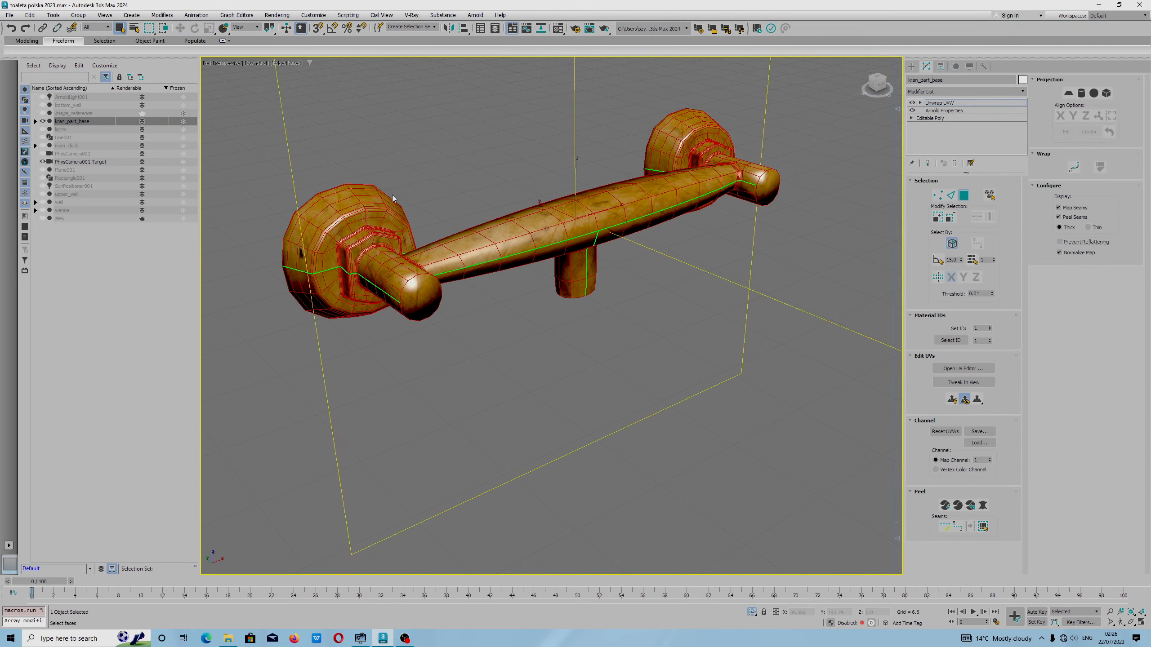
middle_click_drag(652, 225, 613, 218, "alt")
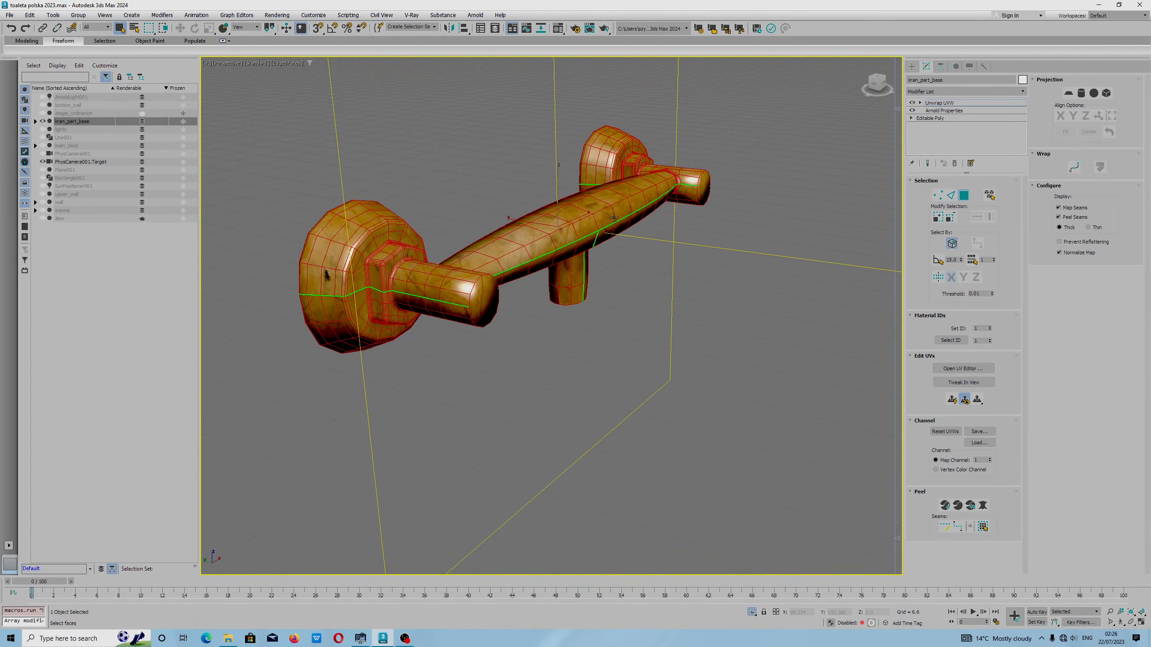
left_click(1058, 208)
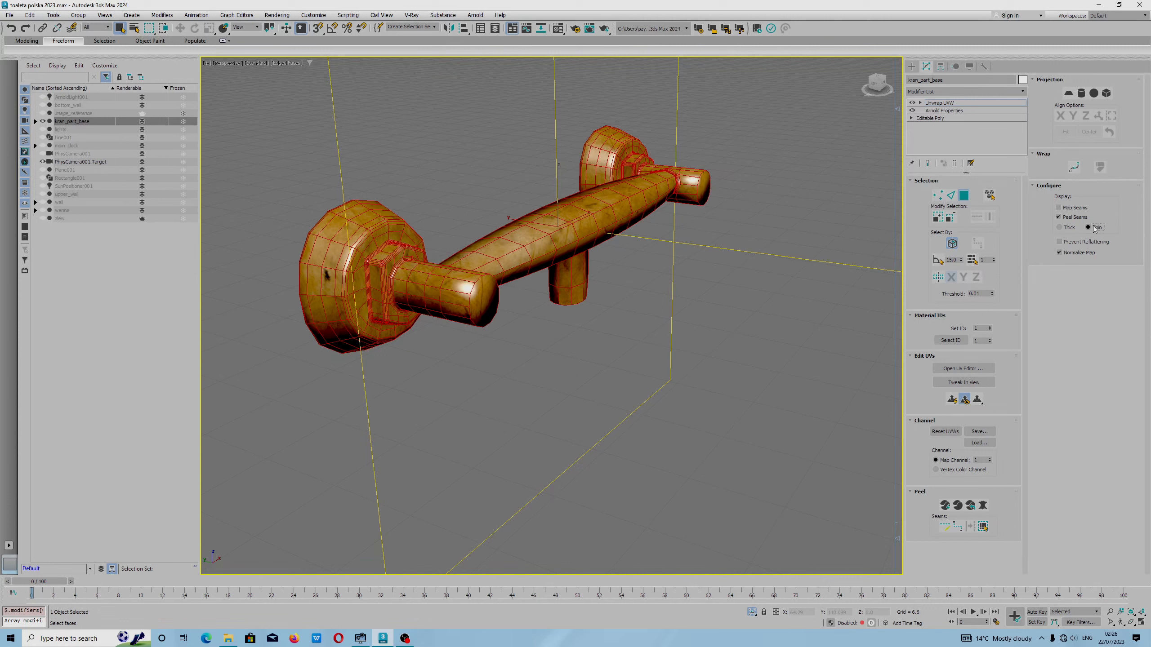
- Convert edge loops along the crossbar and both pipe stubs, running over the flanges, to peel seams
left_click(951, 196)
double_click(584, 237)
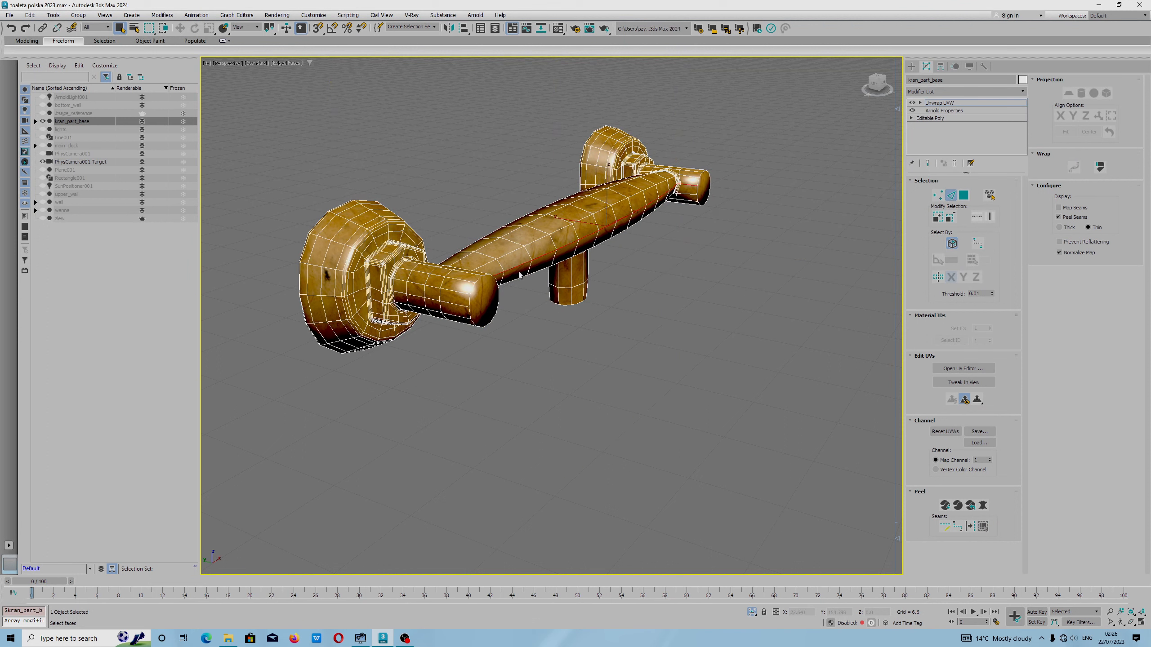
double_click(461, 304, "ctrl")
left_click(467, 311)
double_click(433, 297)
left_click(981, 526)
double_click(668, 201)
left_click(970, 524)
middle_click_drag(508, 242, 601, 195, "alt")
double_click(468, 239)
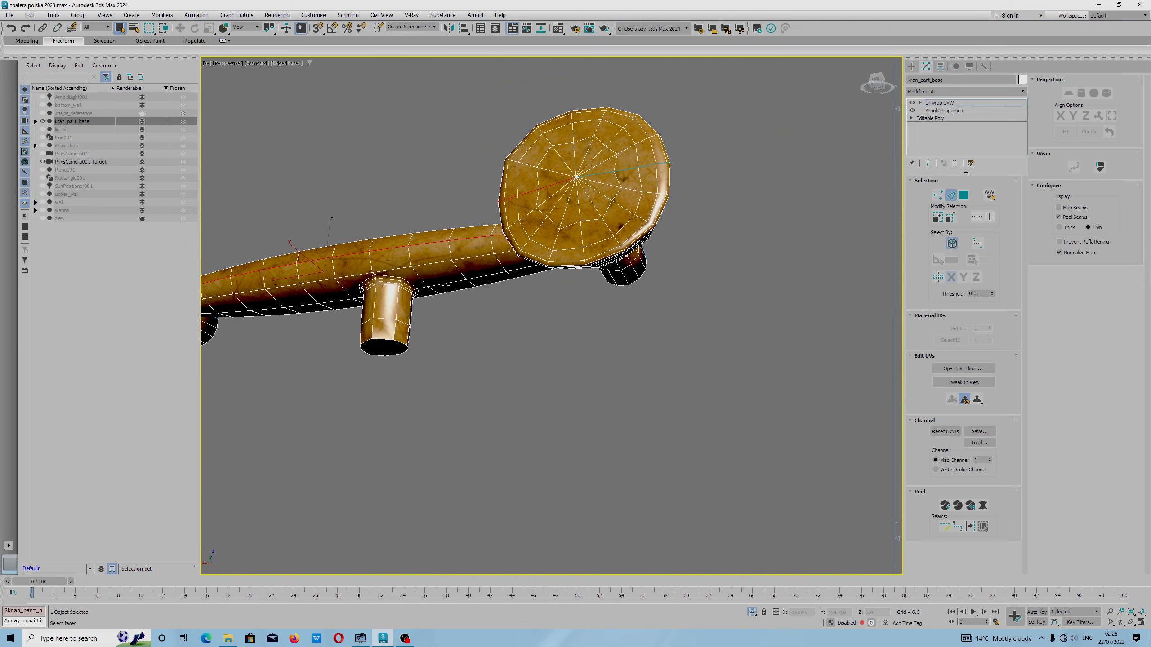
left_click(970, 526)
- Draw a point-to-point seam from the crossbar's seam down the side of the spout
middle_click_drag(379, 303, 606, 322)
scroll(584, 312, "up", 3)
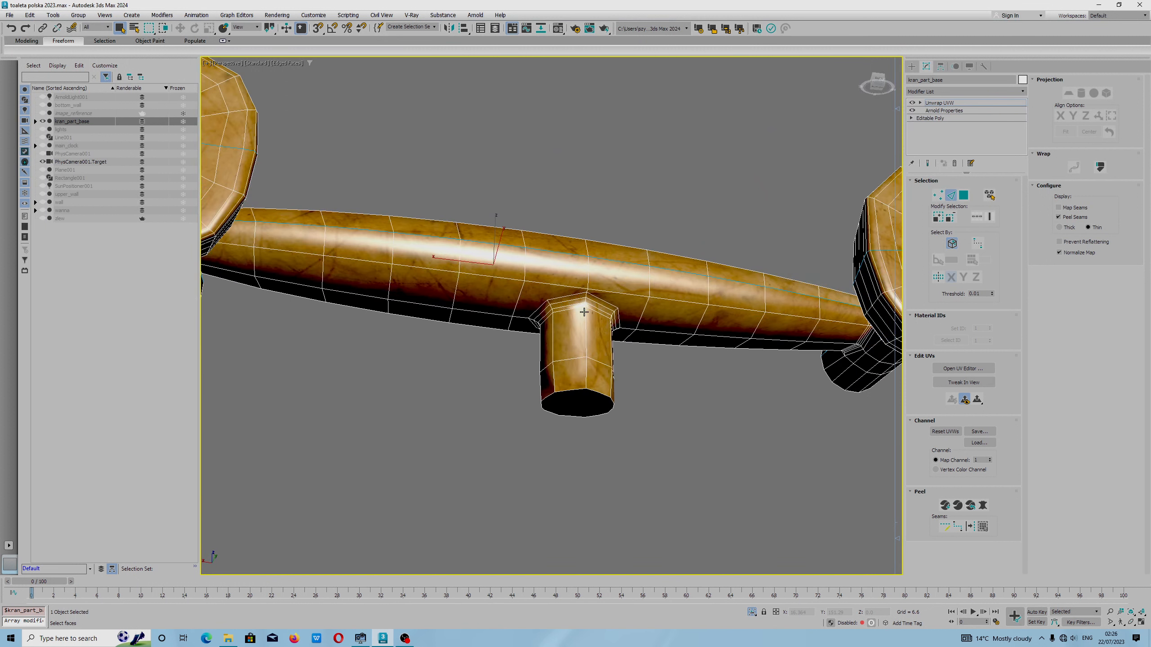
left_click(957, 526)
left_click(586, 262)
mouse_move(564, 345)
middle_mouse_down("alt")
mouse_move(699, 342)
mouse_move(716, 362)
middle_mouse_up("alt")
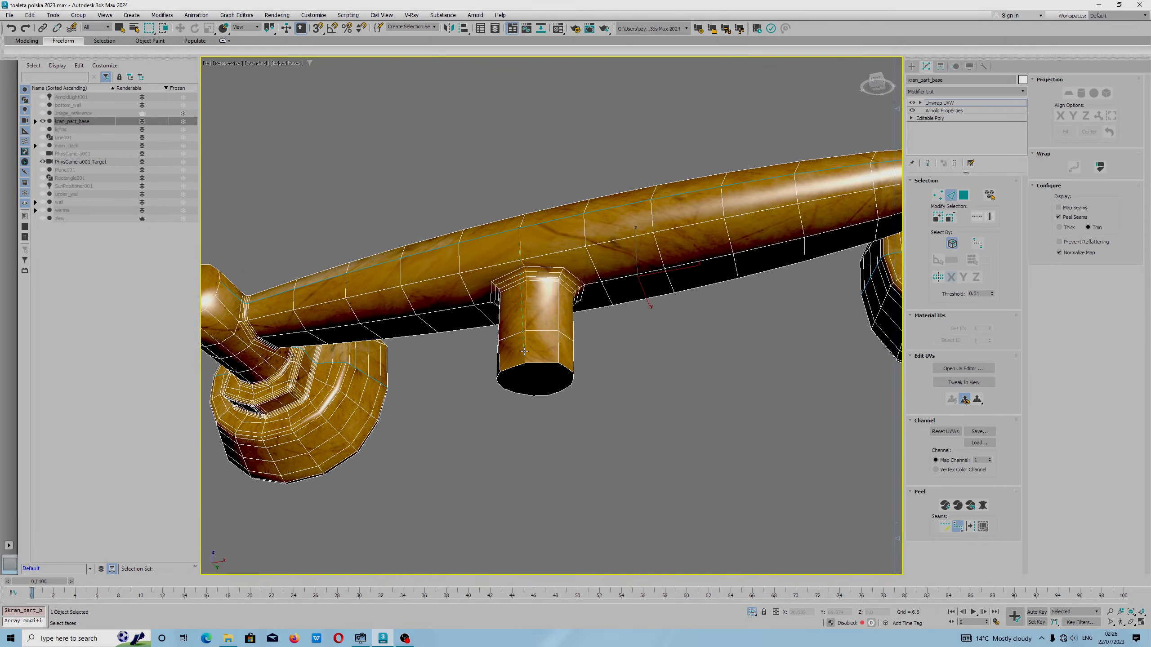
mouse_move(575, 347)
middle_mouse_down("alt")
mouse_move(546, 330)
mouse_move(473, 345)
mouse_move(669, 288)
mouse_move(344, 349)
mouse_move(566, 295)
mouse_move(626, 267)
middle_mouse_up("alt")
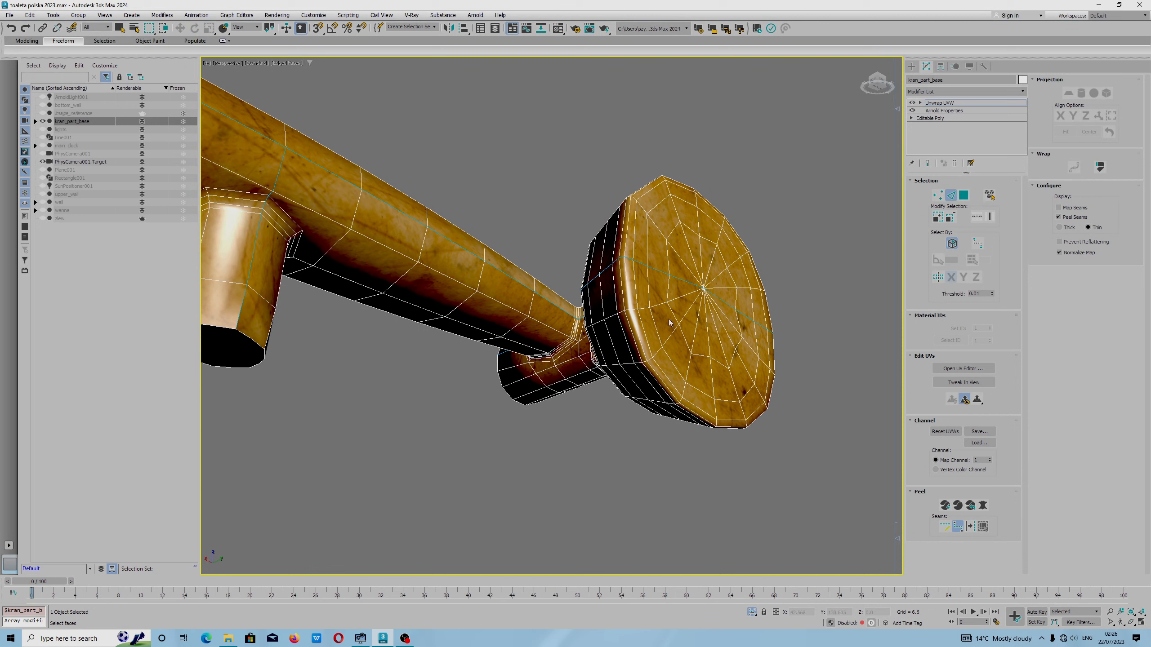
- End point-to-point seam drawing and convert edges along the flange's rim to a peel seam
left_click(956, 524)
left_click(623, 291)
left_click(970, 526)
middle_click_drag(691, 321, 601, 327, "alt")
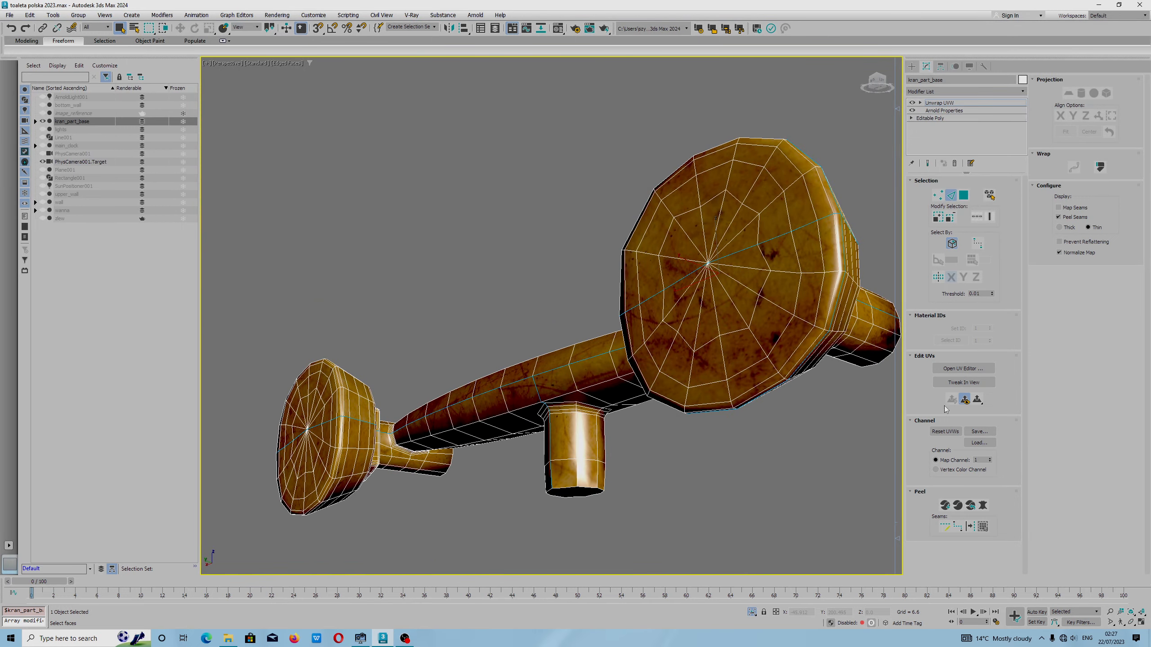
- Open the UV editor, select all faces and apply a planar projection to them
left_click(963, 369)
left_click_drag(463, 377, 519, 186)
scroll(551, 417, "down", 5)
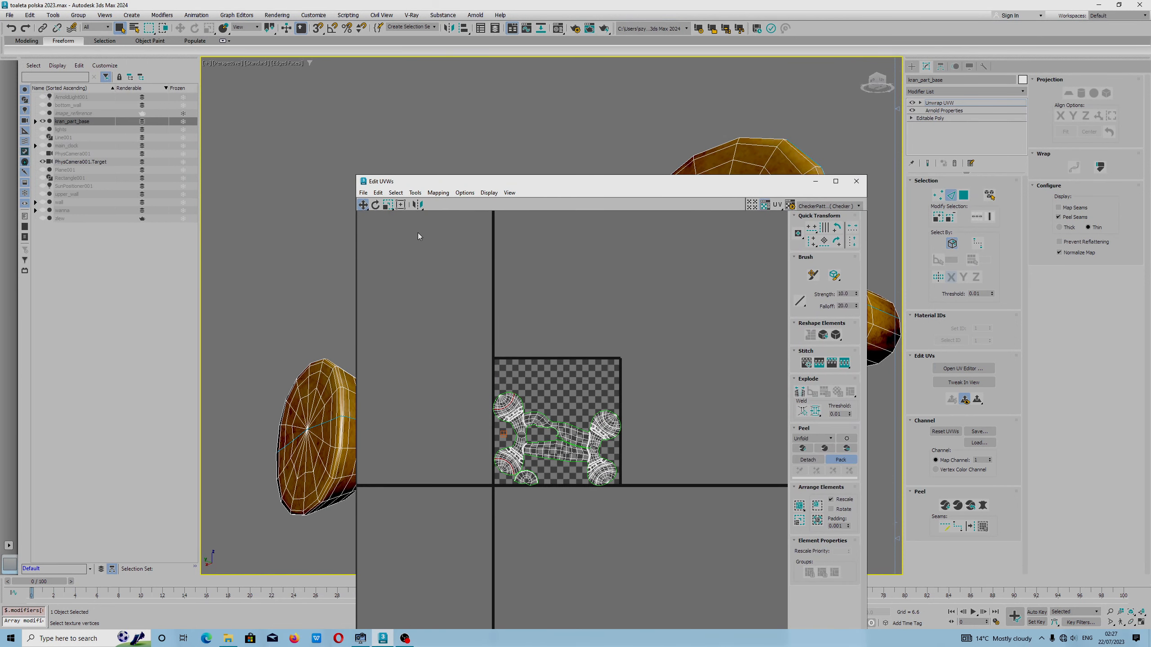
left_click(964, 196)
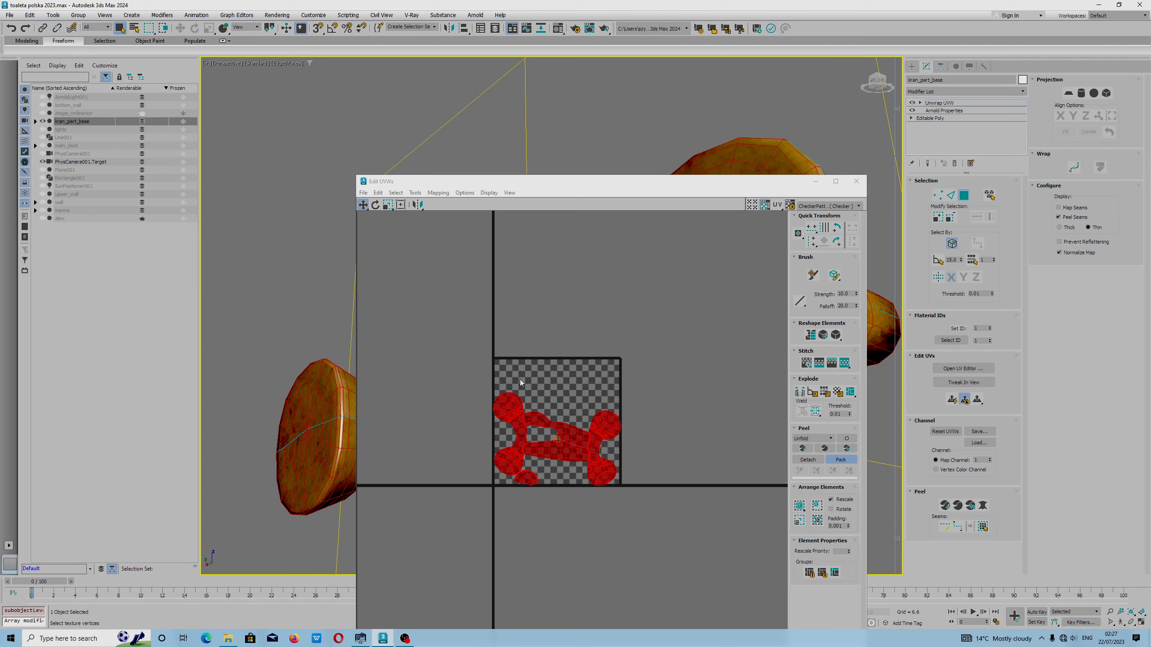
left_click(1069, 93)
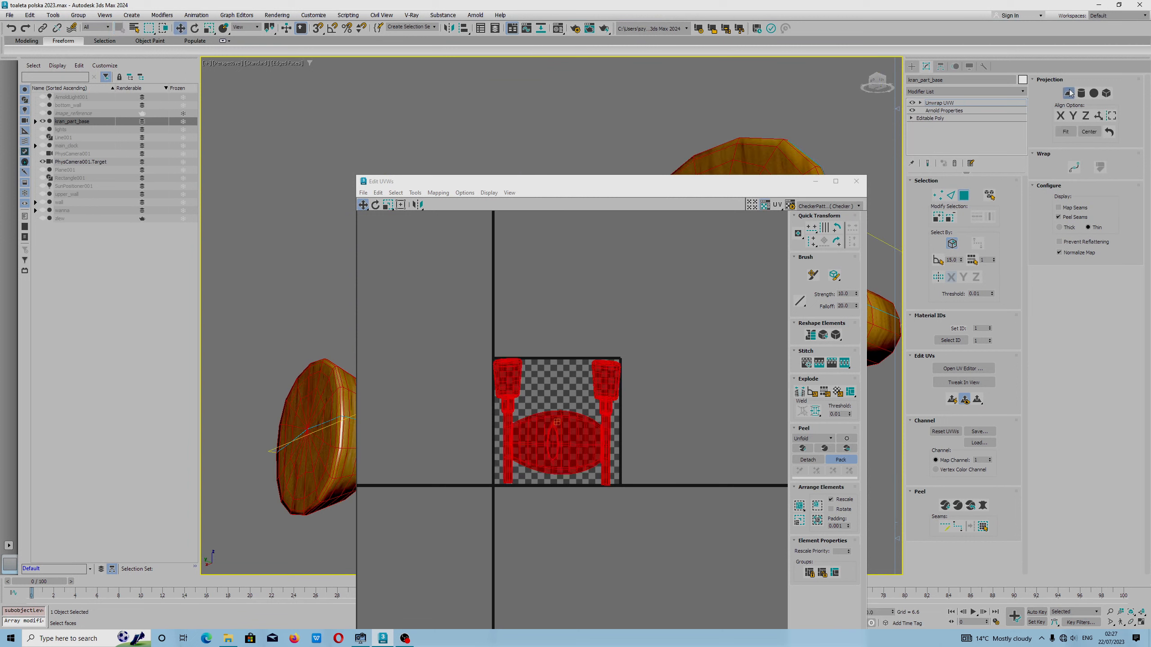
- Turn off Pack for peeling and unfold the projected faces with Peel Mode and Quick Peel
left_click(833, 458)
left_click(824, 448)
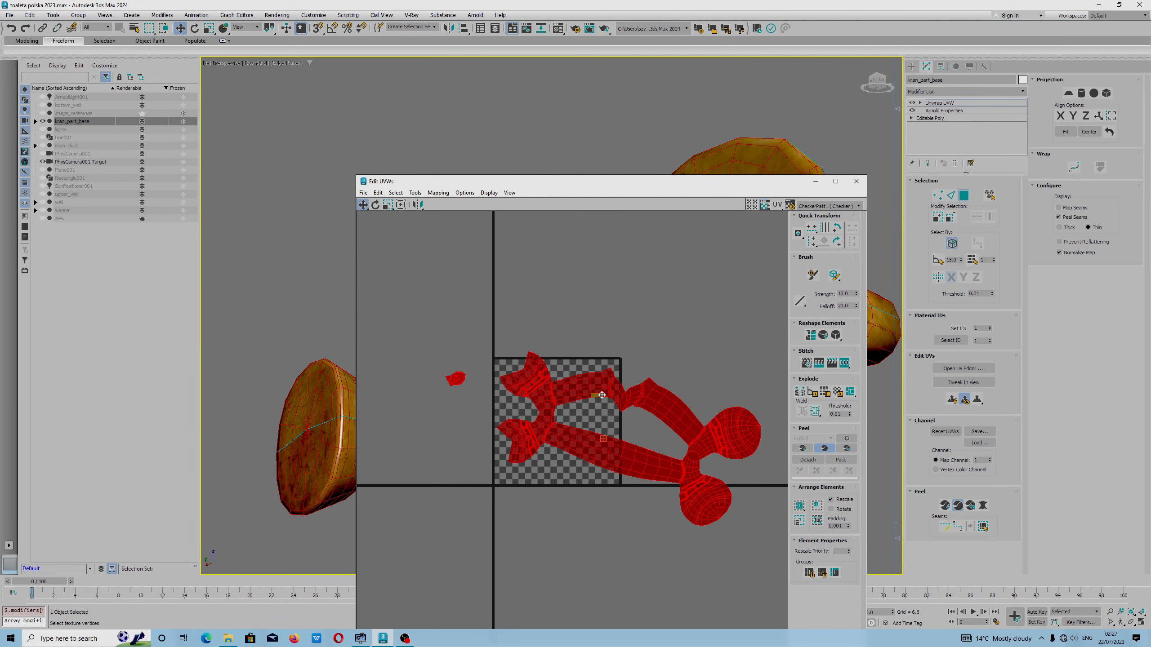
left_click(824, 448)
left_click(802, 448)
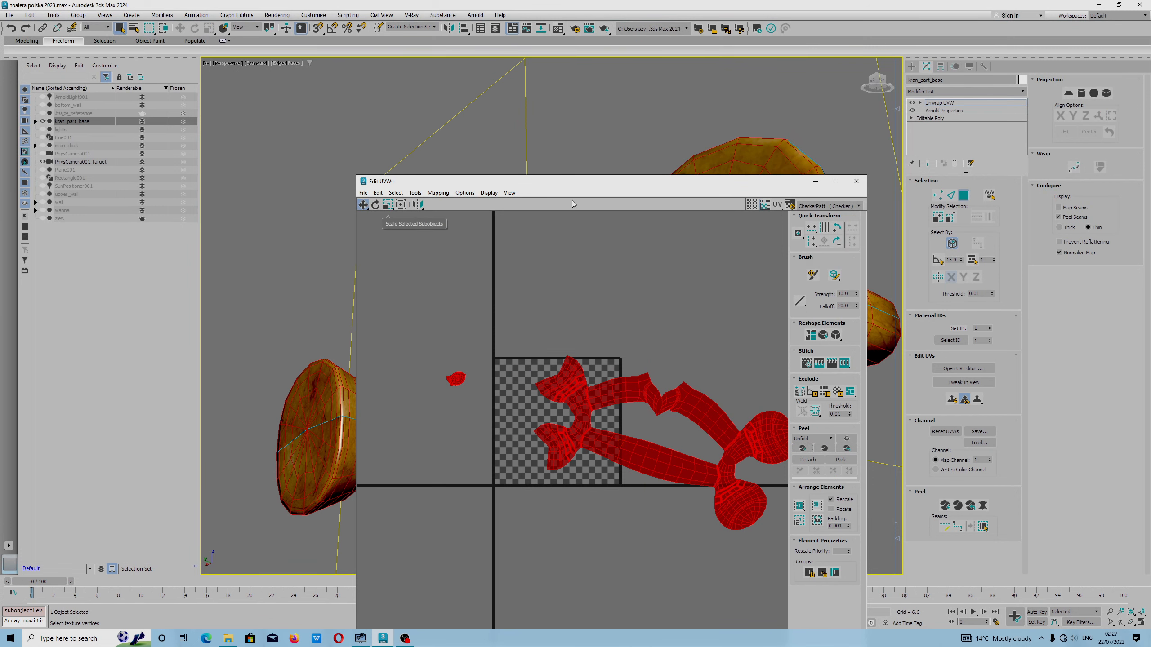
- Shift the peeled layout over the UV tile, rotate it level and check the texture on the crossbar
left_click_drag(553, 183, 749, 131)
left_click(597, 152)
left_click_drag(787, 338, 681, 334)
left_click(571, 152)
left_click_drag(856, 371, 846, 325)
middle_click_drag(461, 261, 355, 312, "alt")
scroll(422, 292, "up", 5)
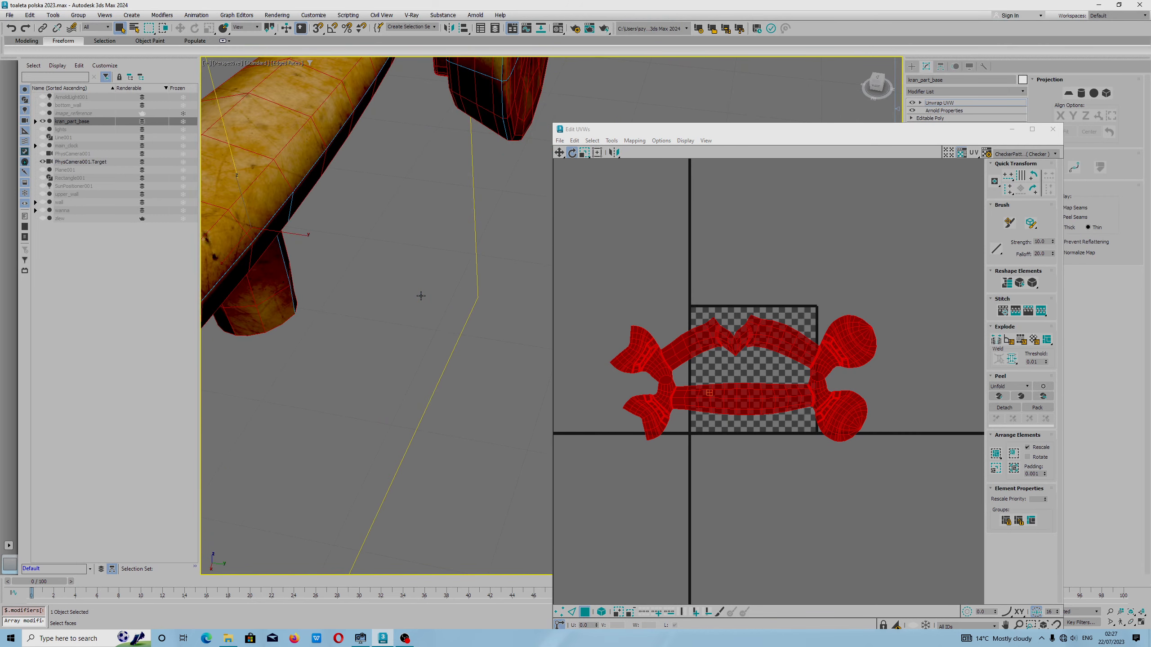
scroll(420, 300, "down", 3)
middle_click_drag(346, 290, 383, 254)
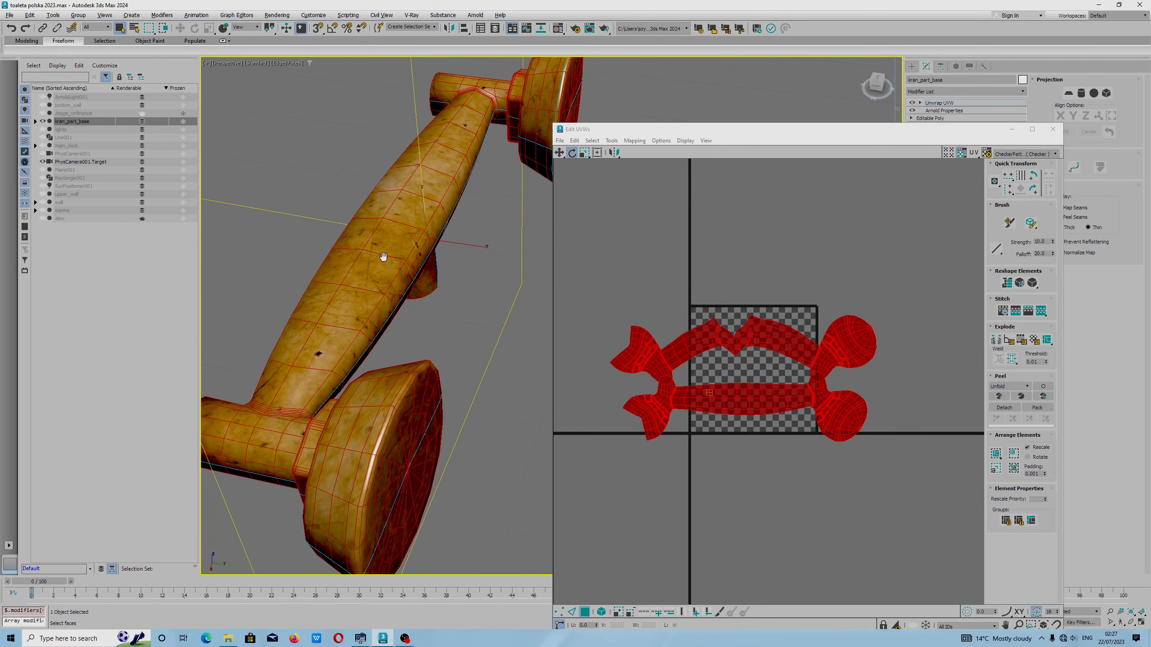
- Scale the whole peeled UV layout down uniformly to enlarge the metal texture pattern on the faucet base
left_click_drag(718, 361, 761, 222)
left_click(585, 153)
left_click_drag(648, 245, 620, 494)
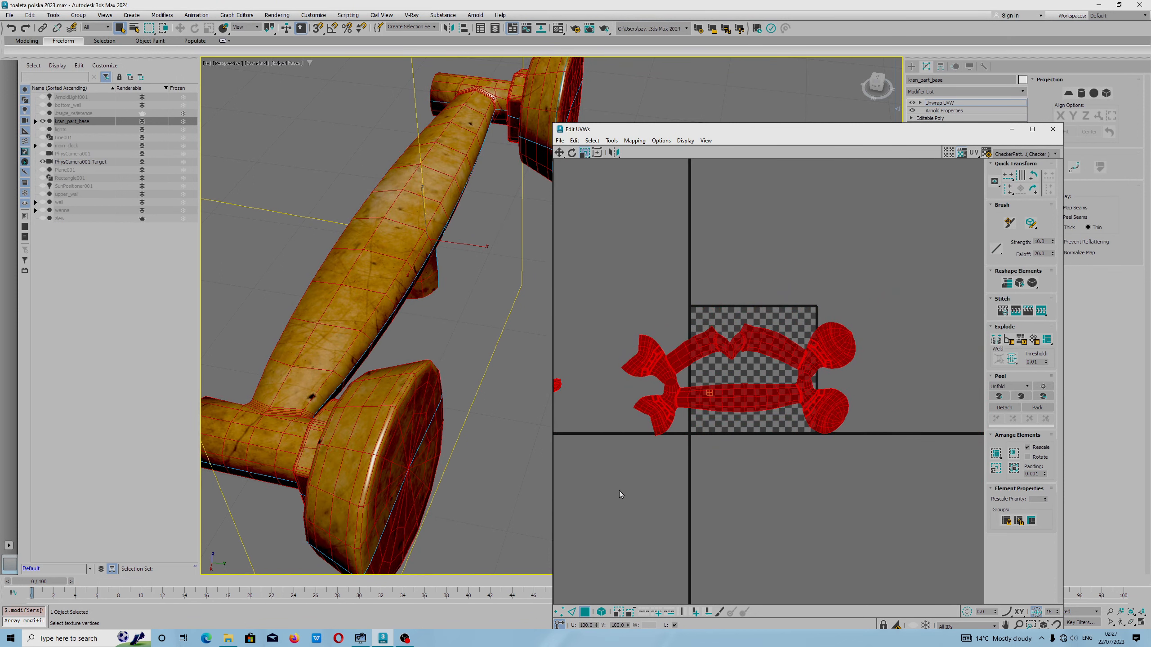
left_click_drag(701, 349, 696, 363)
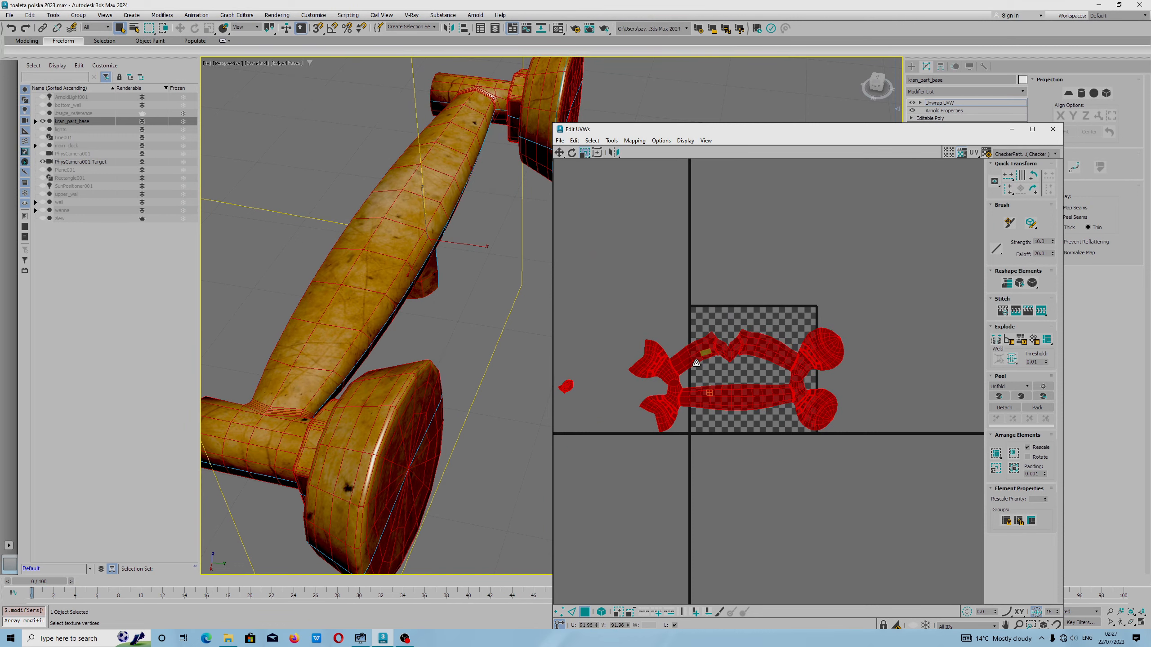
- Convert the unwrapped faucet base to an Editable Poly and inspect the texture on its round flange
right_click(476, 108)
mouse_move(503, 231)
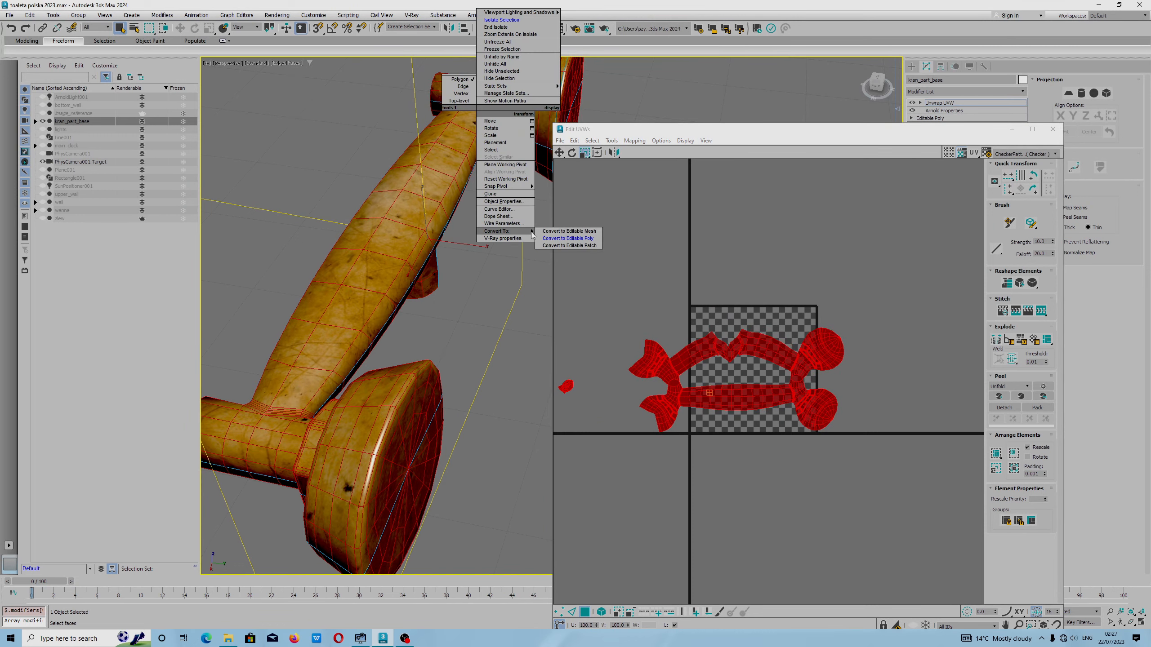
left_click(569, 239)
middle_click_drag(452, 205, 616, 232, "alt")
scroll(633, 236, "up", 3)
- End the isolation of the faucet base and reframe the PhysCamera001 view on the taps and crossbar above the sink
right_click(582, 172)
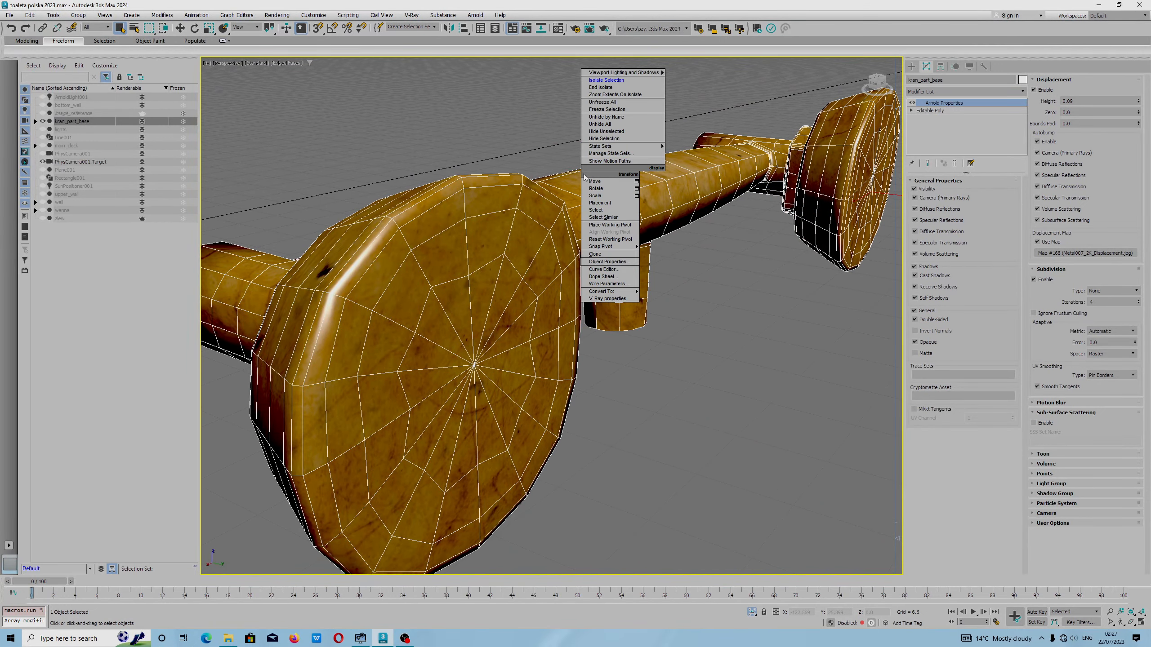
left_click(602, 88)
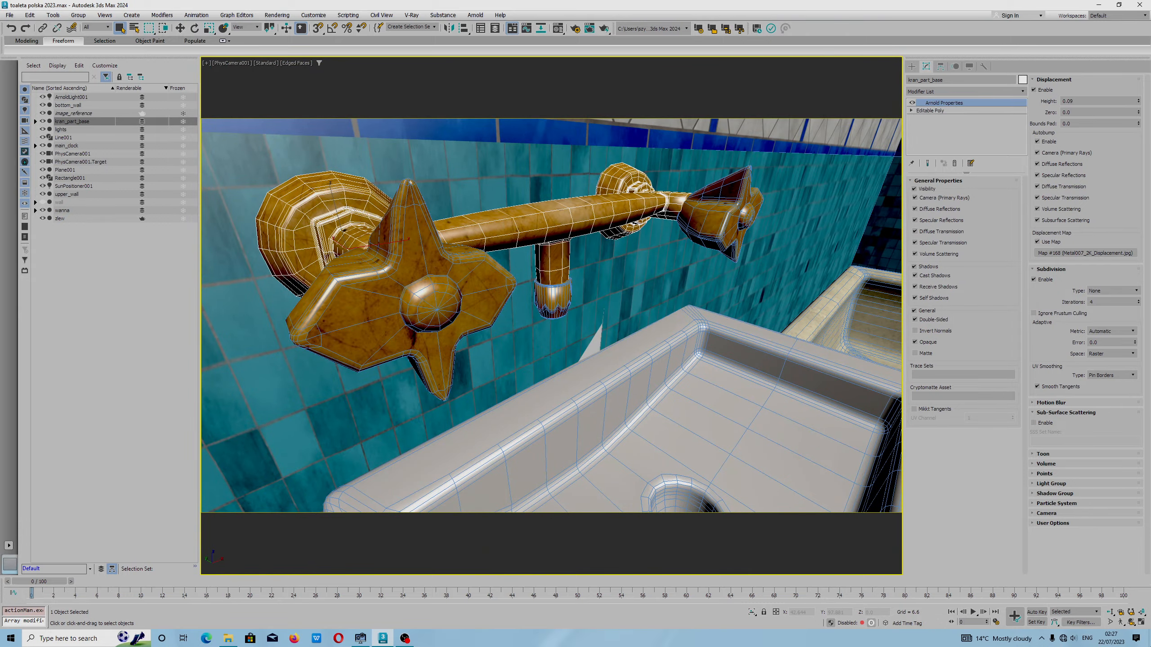
left_click(1123, 623)
mouse_move(516, 226)
left_mouse_down()
mouse_move(532, 238)
mouse_move(528, 219)
mouse_move(588, 228)
mouse_move(534, 237)
left_mouse_up()
key("w")
key("d")
right_click(528, 270)
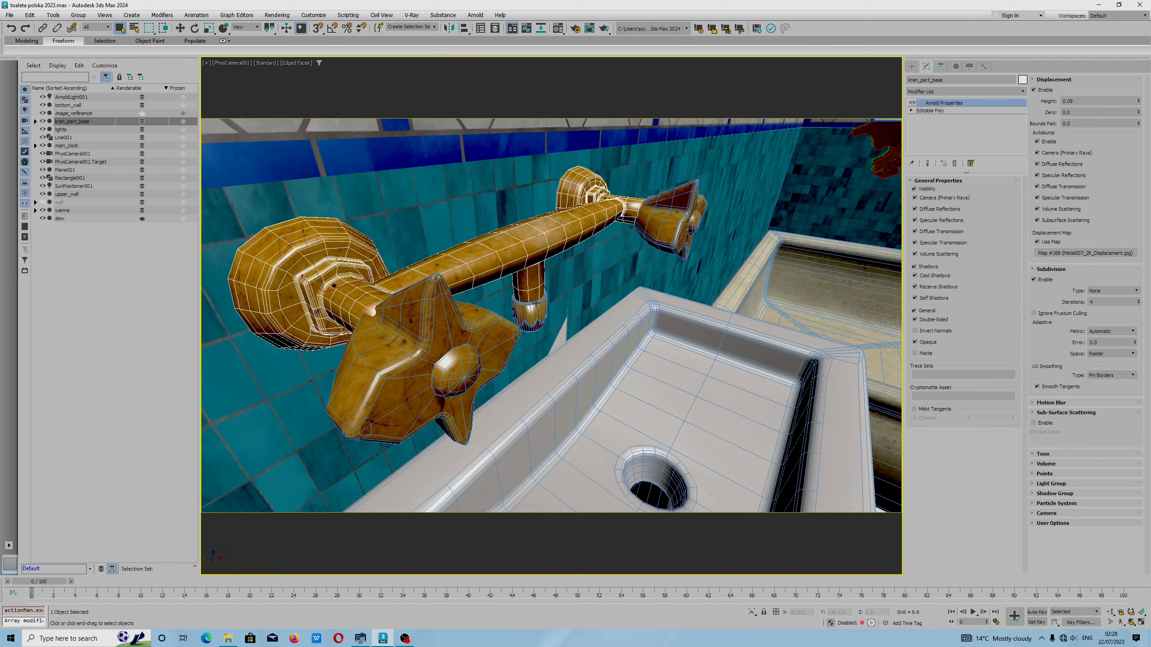
- Save the bathroom scene under its existing file name
left_click(9, 15)
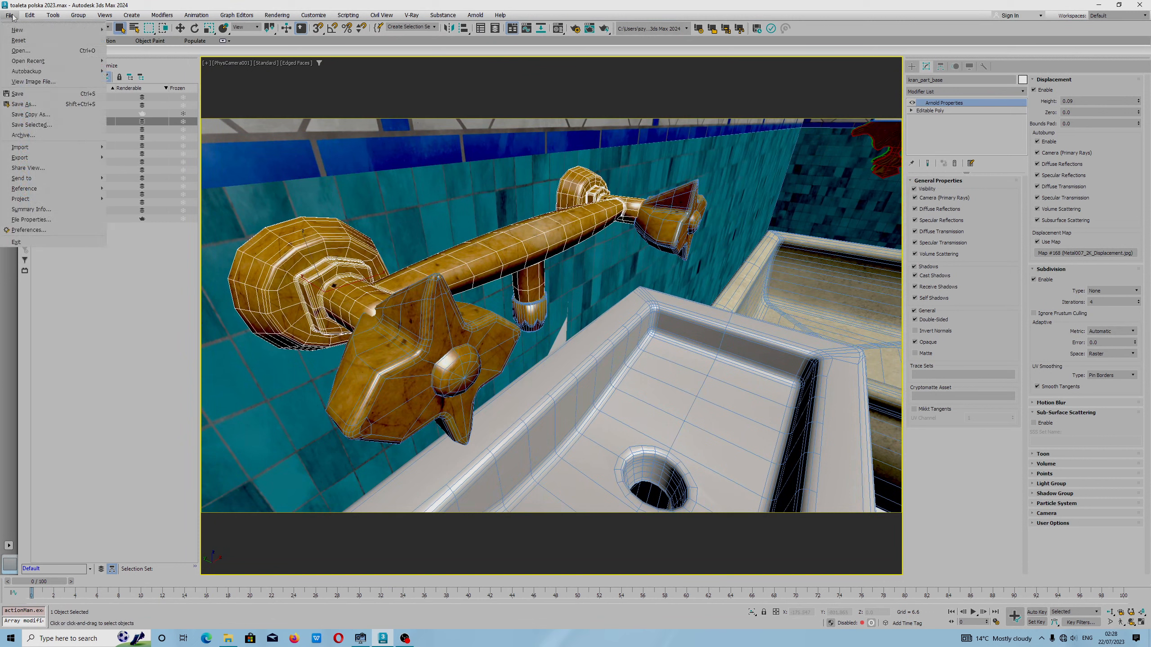
left_click(32, 91)
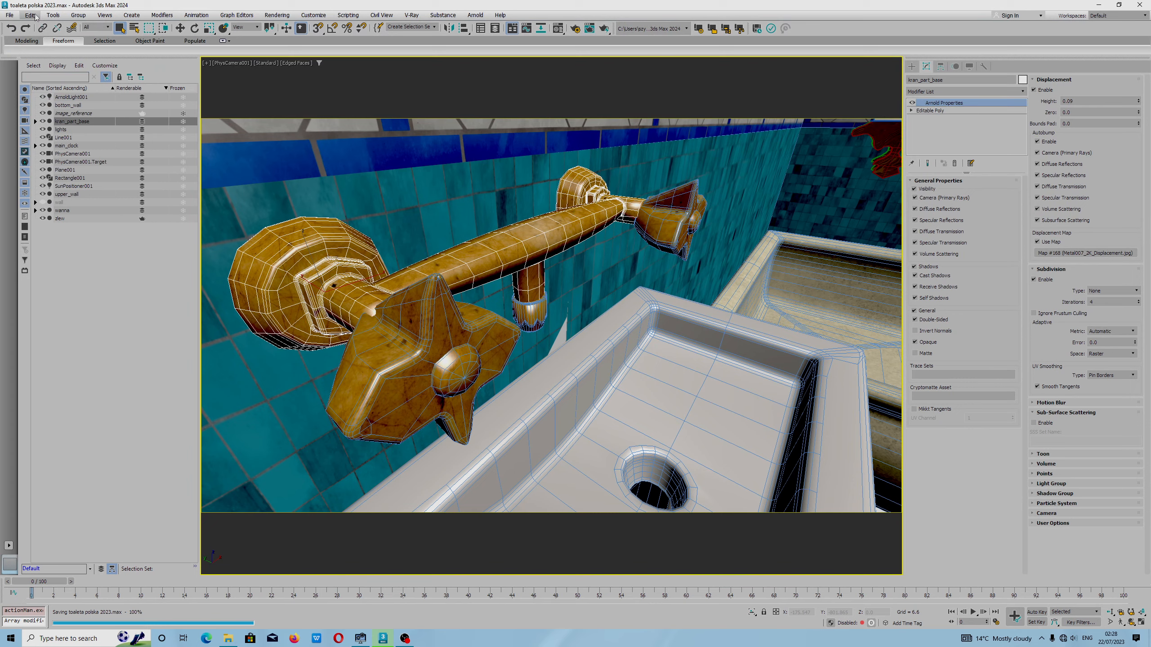
left_click(404, 639)
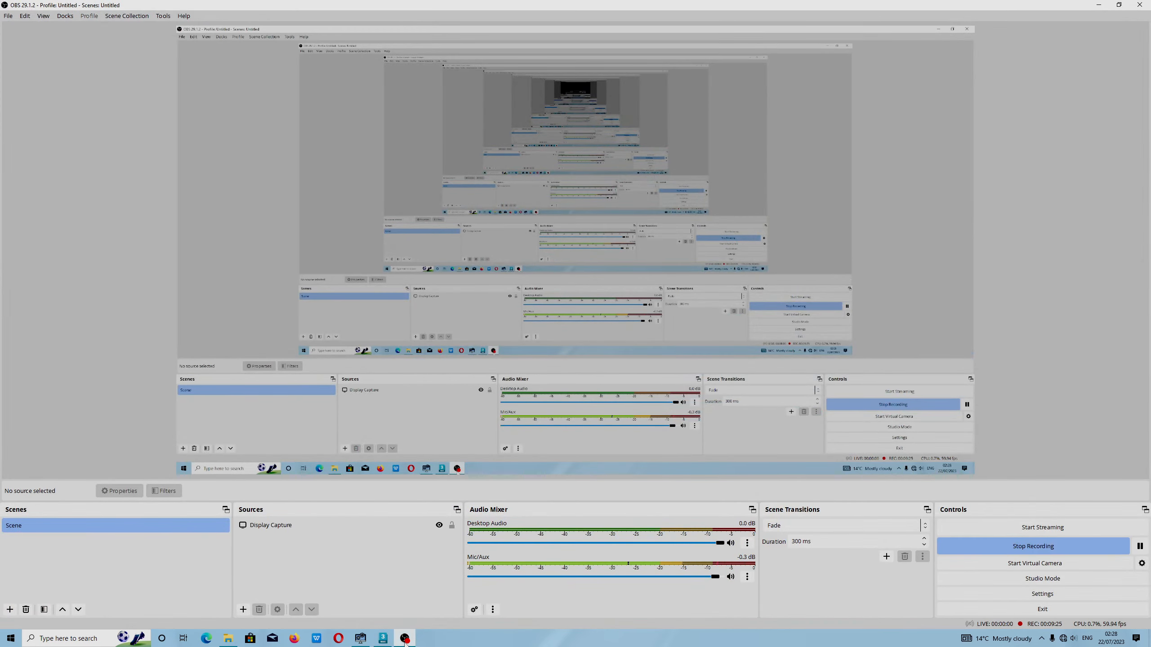
left_click(405, 639)
- Switch to File Explorer, open the folder 3ds max 2024 projects on drive E: and sort its files by date
left_click(228, 638)
double_click(602, 317)
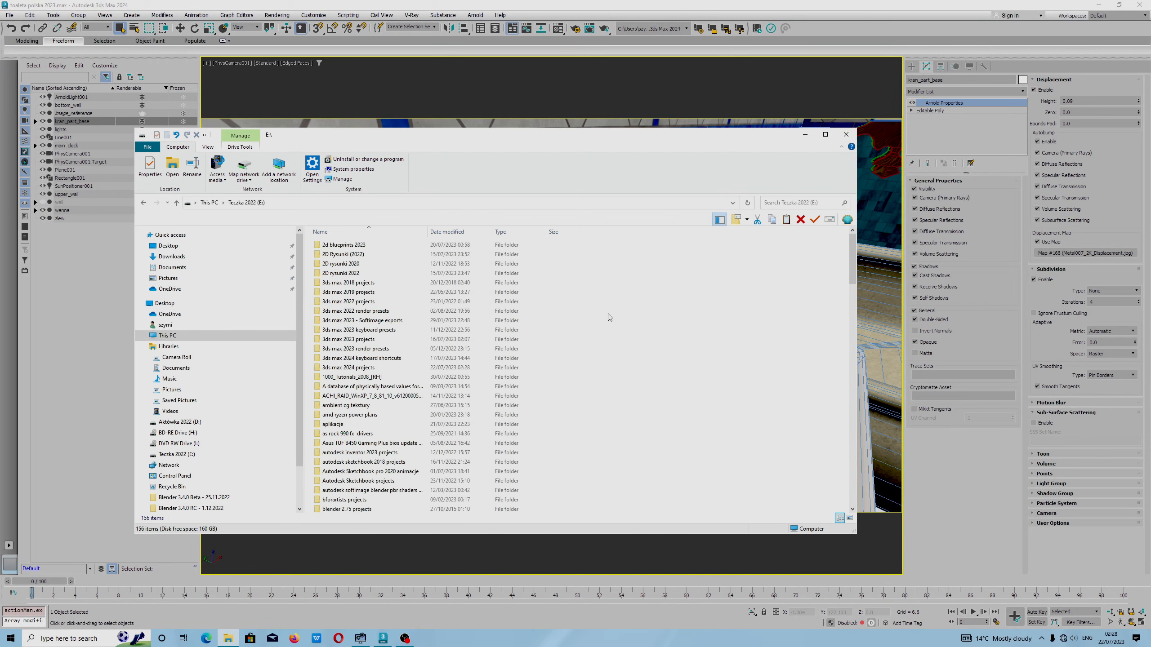
double_click(357, 368)
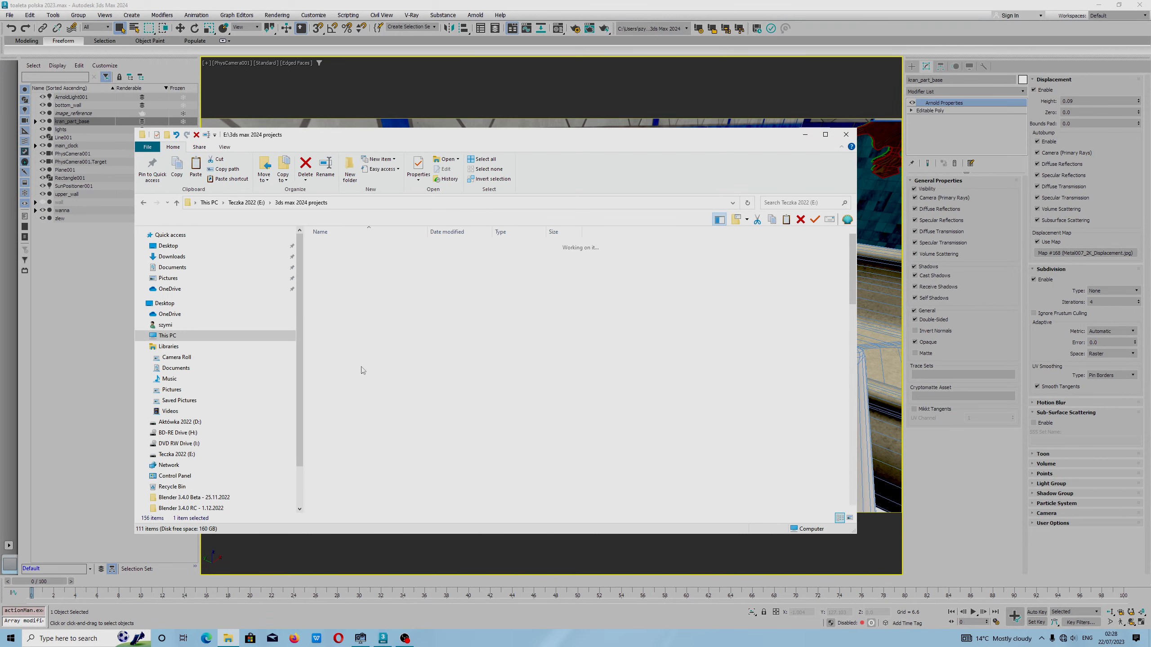
right_click(423, 294)
mouse_move(457, 321)
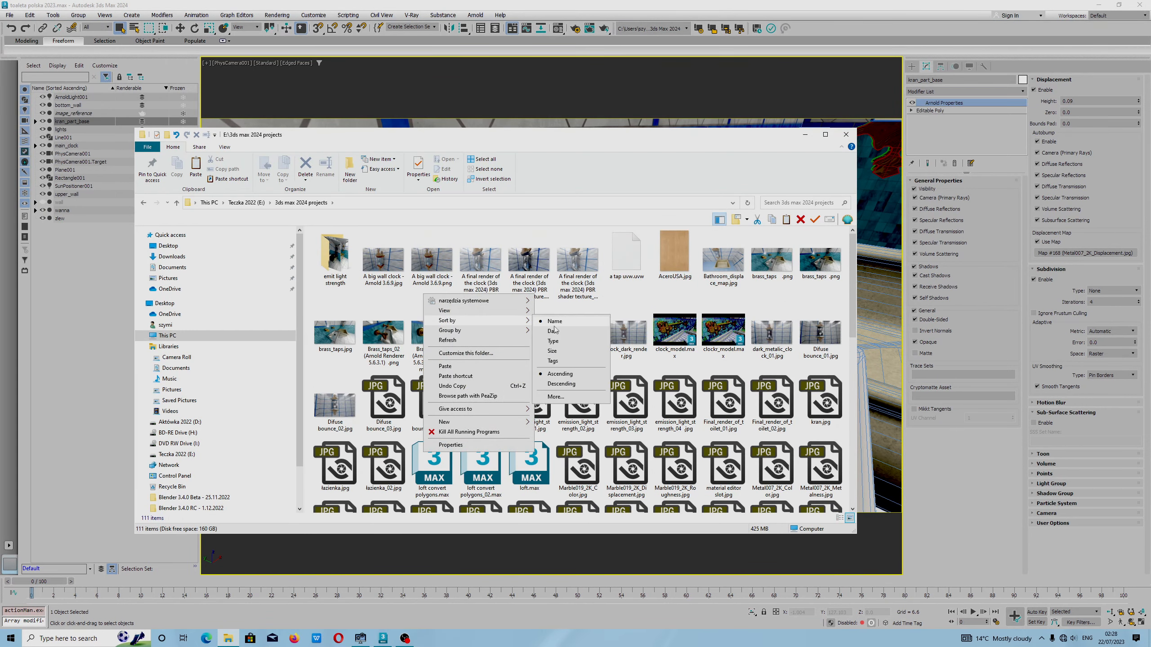
left_click(560, 330)
- View the renders chrome_sink_Arnold_renderer_displace_map.jpg and sink_displace_map_02.jpg, closing each one after inspection
left_click(631, 269)
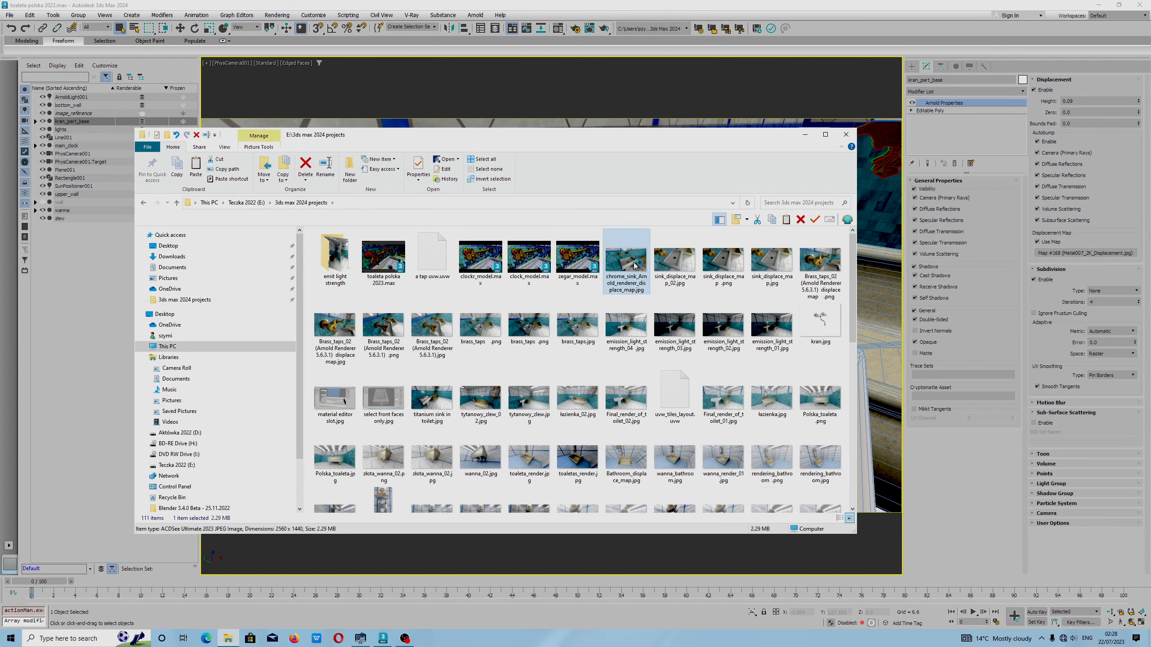
double_click(635, 263)
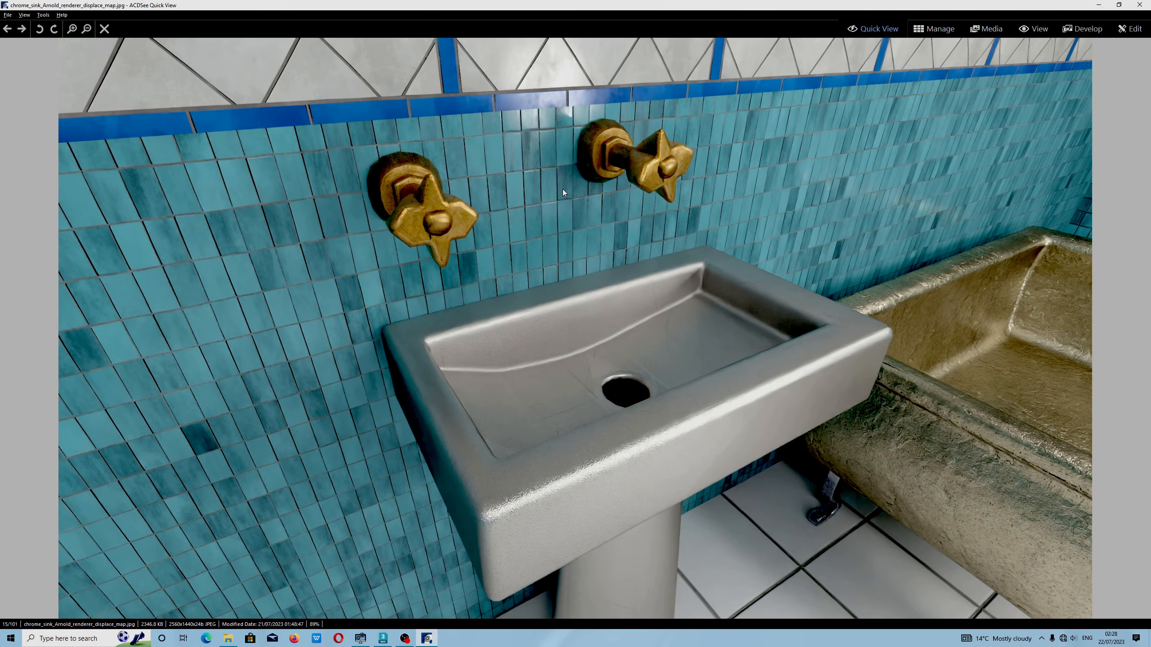
left_click(1143, 5)
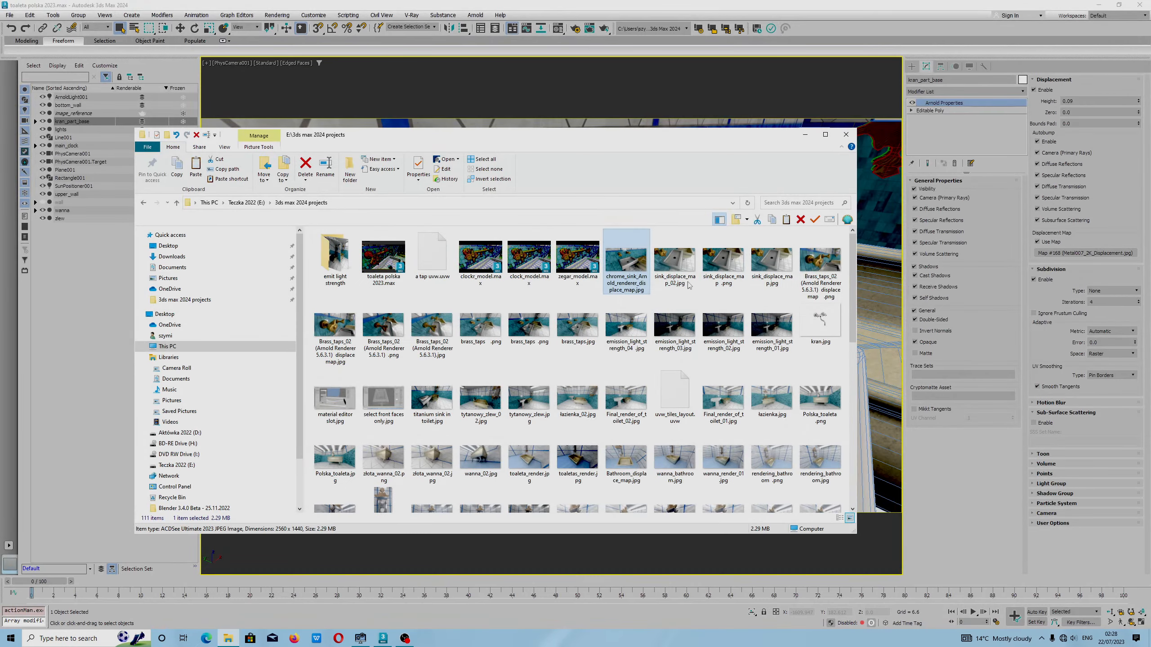
double_click(675, 262)
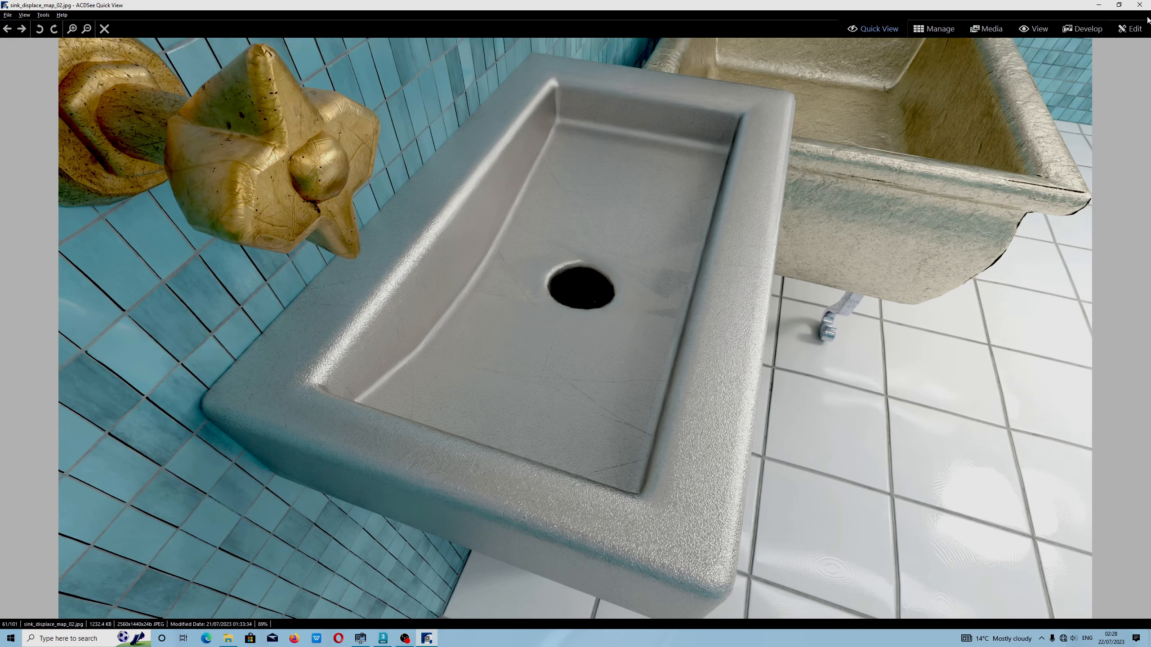
left_click(1143, 6)
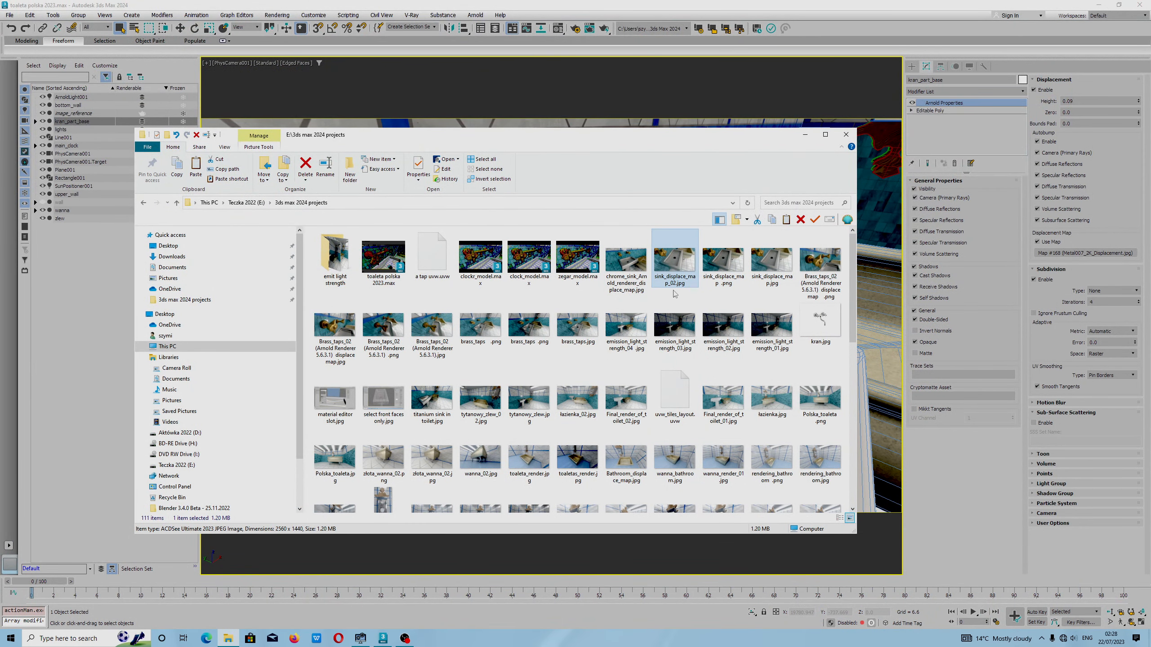
- View the PNG render Brass_taps_02 (Arnold Renderer 5.6.3.1) displace map, close it and minimize the folder window
right_click(654, 299)
key("Escape")
left_click(723, 262)
double_click(820, 261)
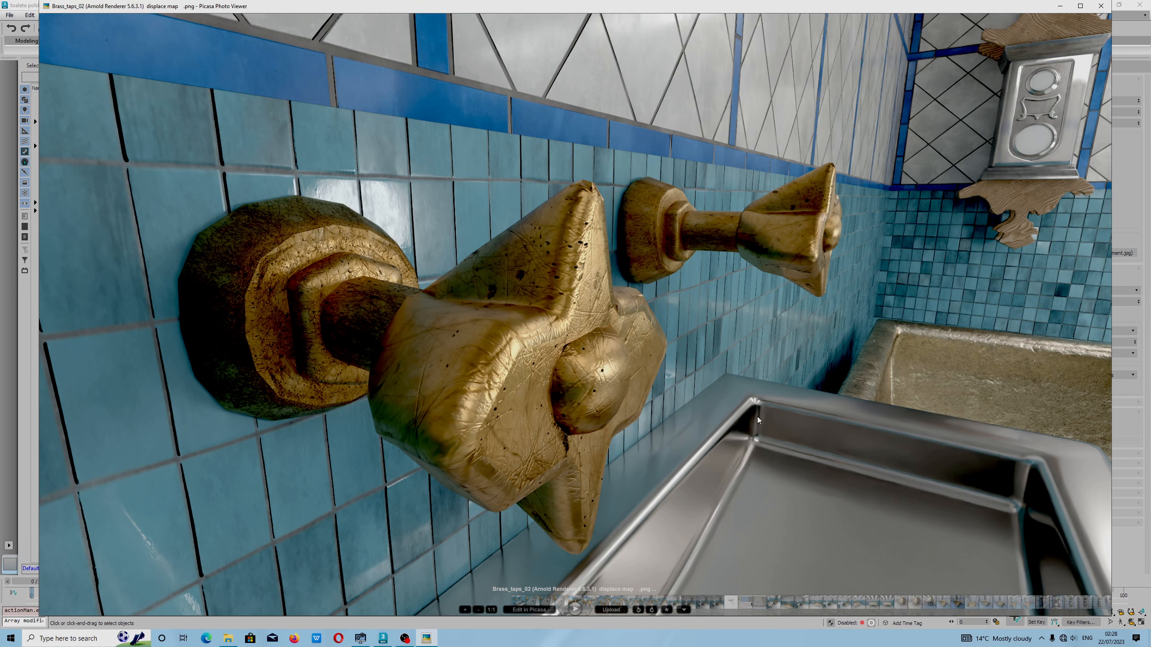
left_click(1101, 6)
left_click(806, 136)
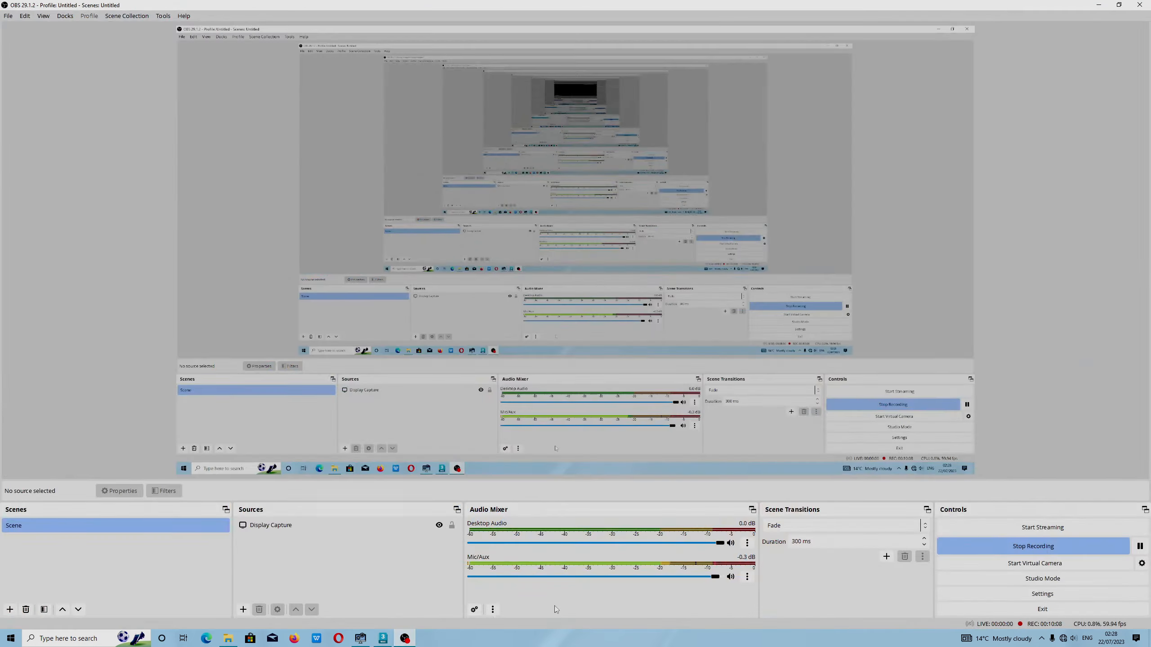
left_click(405, 638)
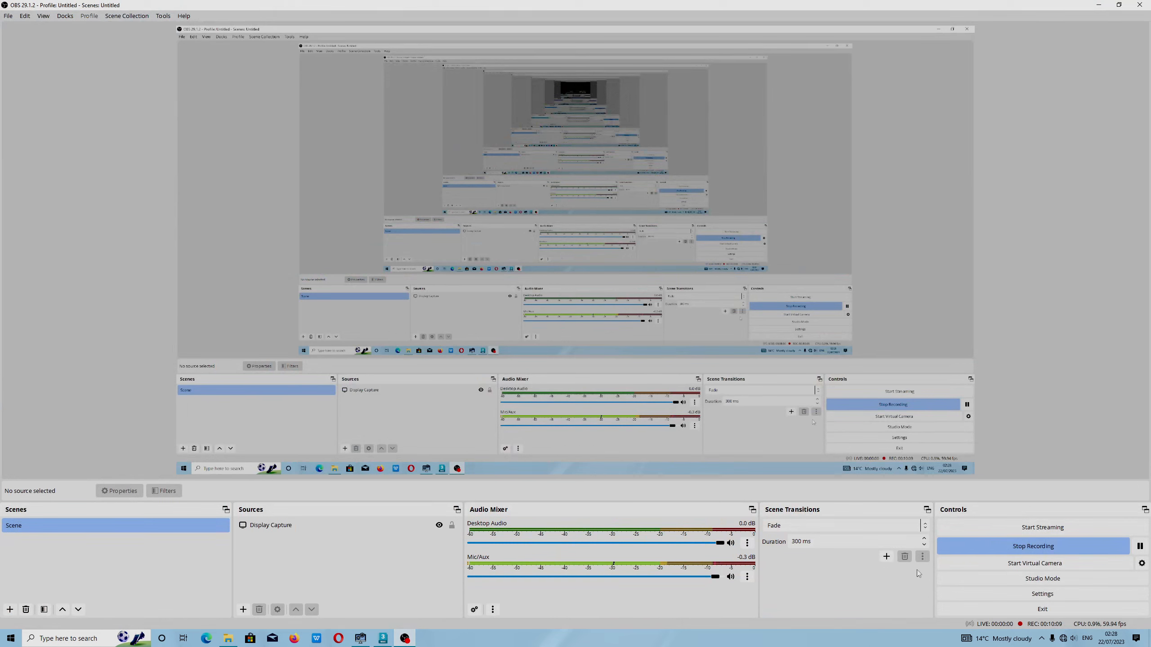